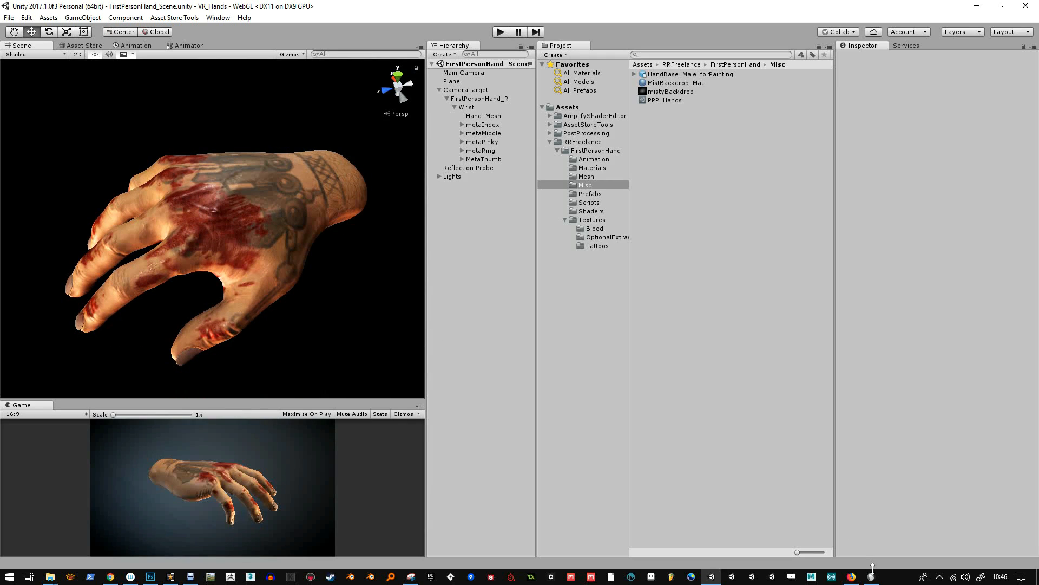
Inspect the HandBase_Male_forPainting model in the project's Misc folder and rotate its preview
click(871, 576)
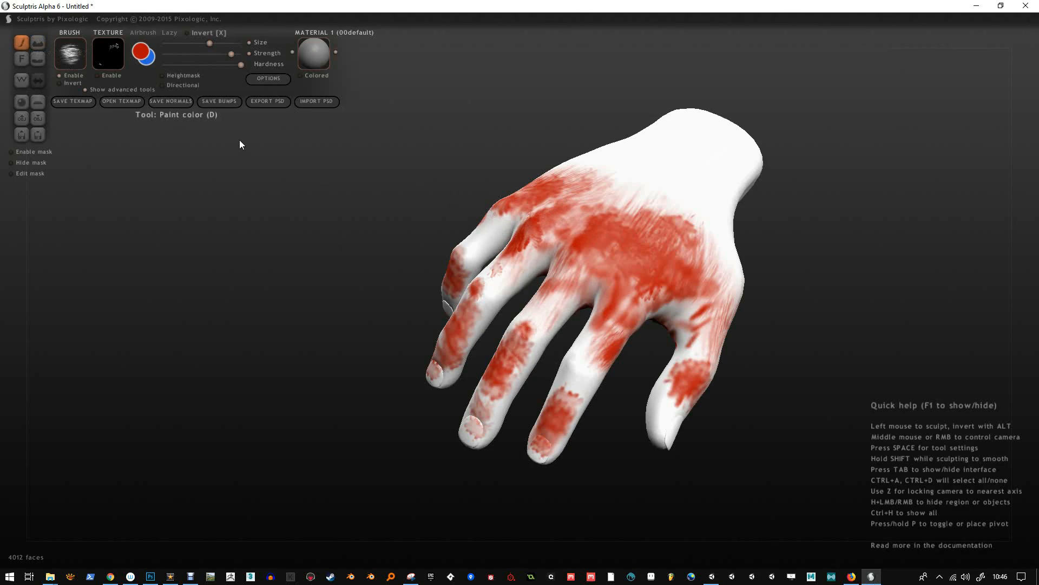
key(alt+Tab)
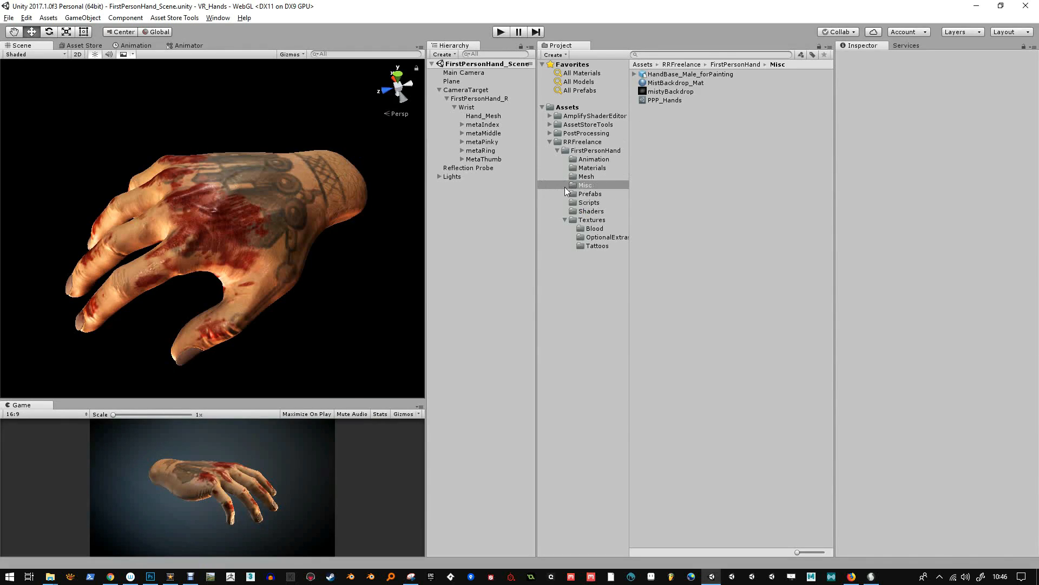
click(691, 74)
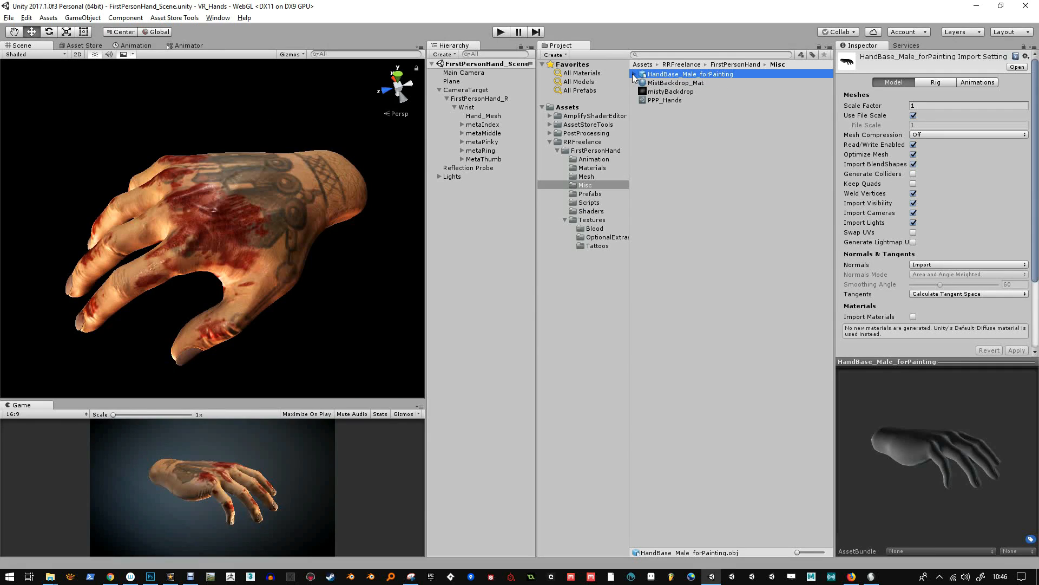
click(633, 74)
click(633, 74)
drag(944, 515, 915, 437)
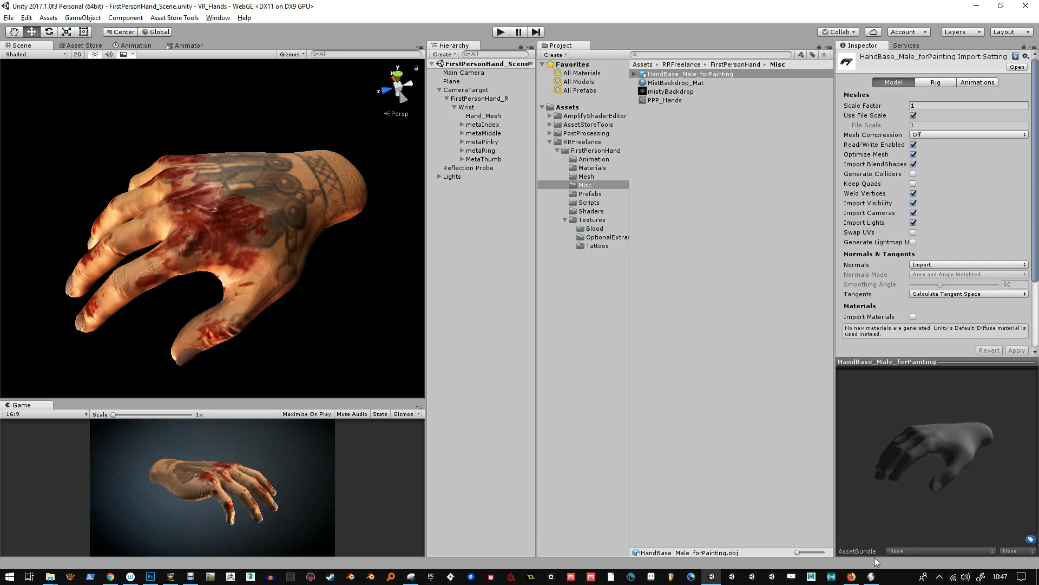
Switch to the Sculptris window
click(871, 576)
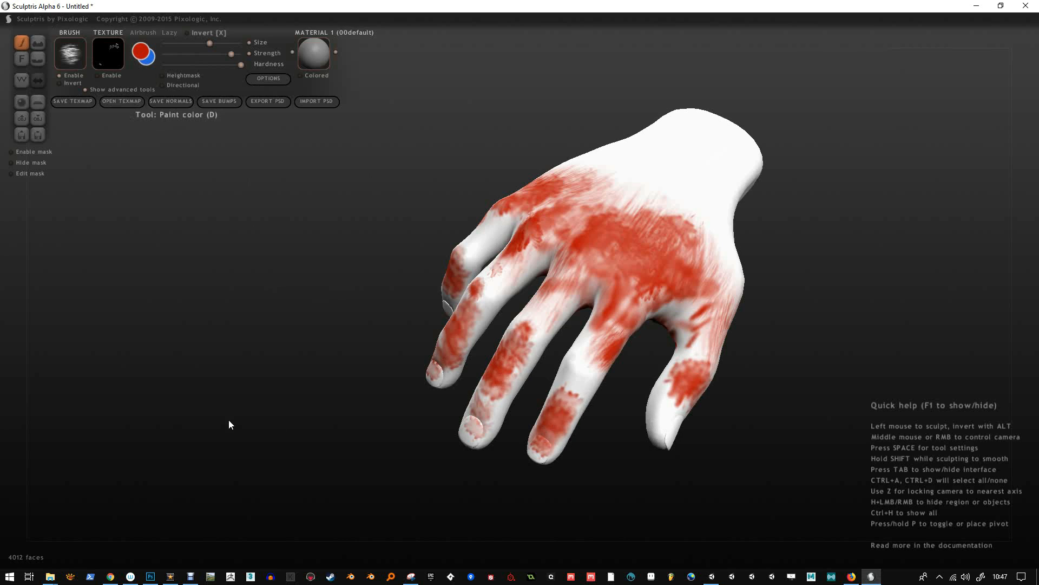
key(alt+Tab)
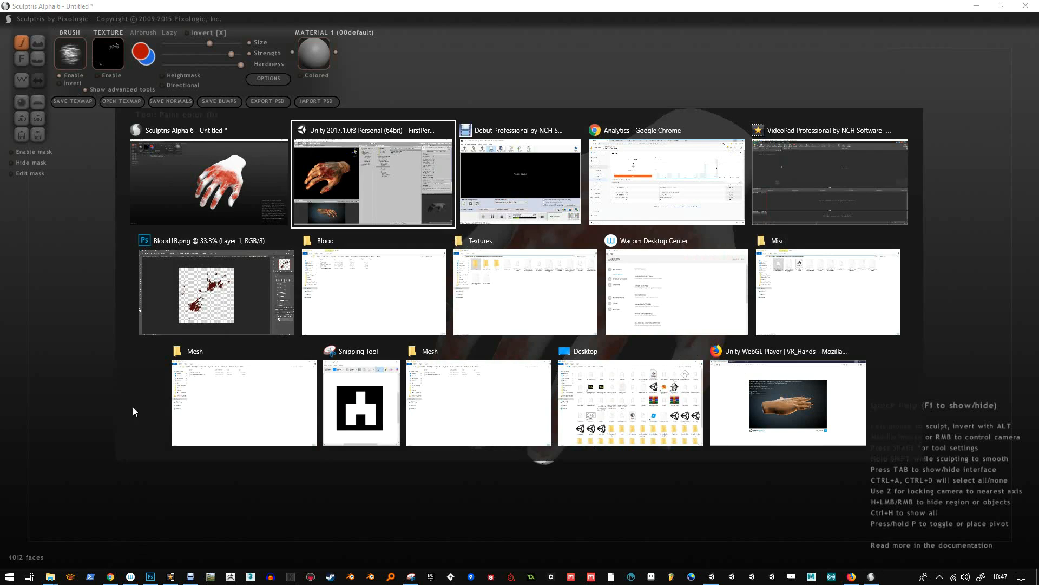
key(alt+Tab)
key(alt+Tab)
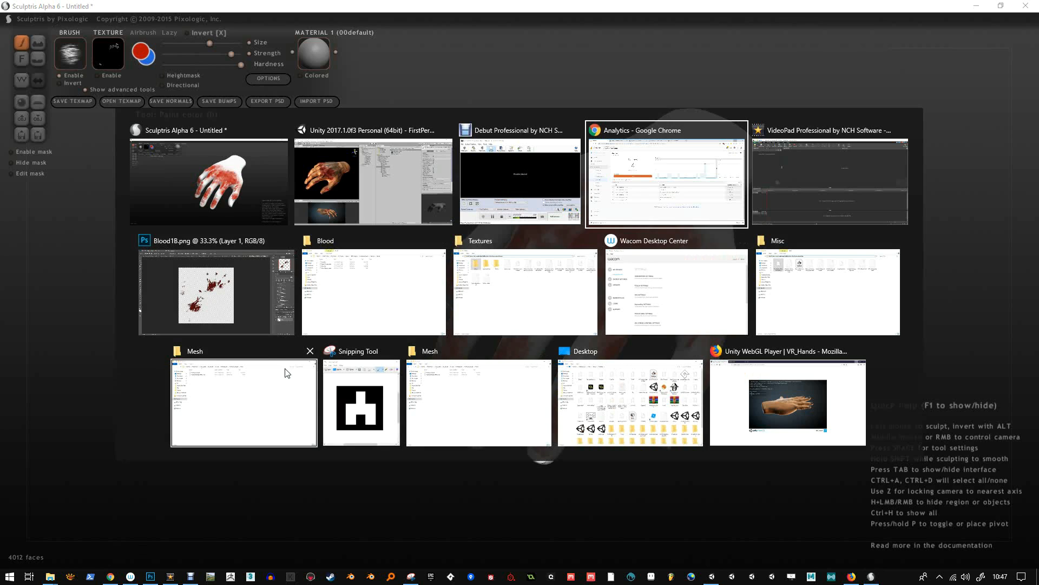
key(Escape)
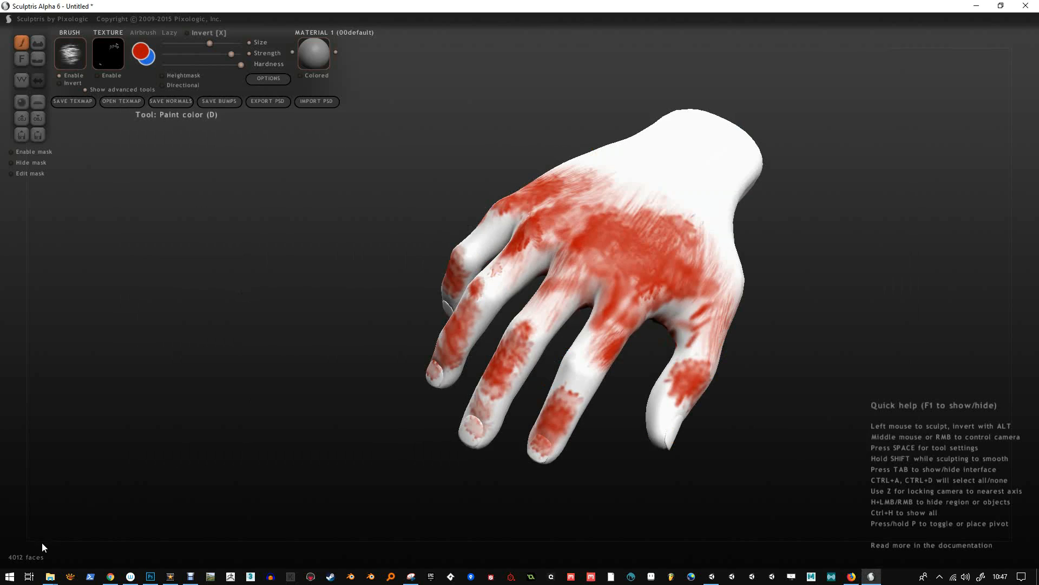
Open the Downloads folder in File Explorer to find the GIMP installer
click(9, 577)
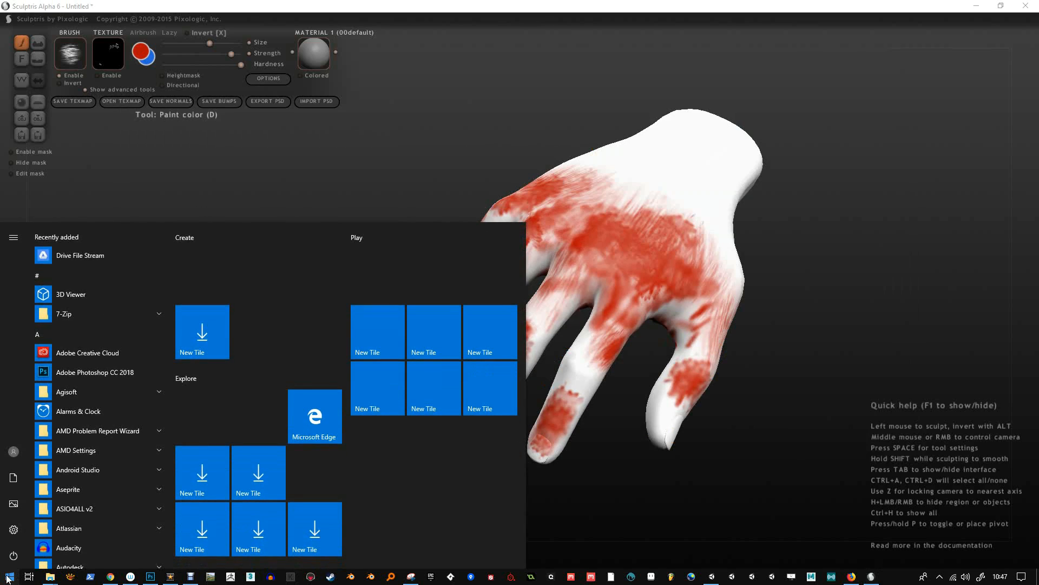
mouse_move(50, 577)
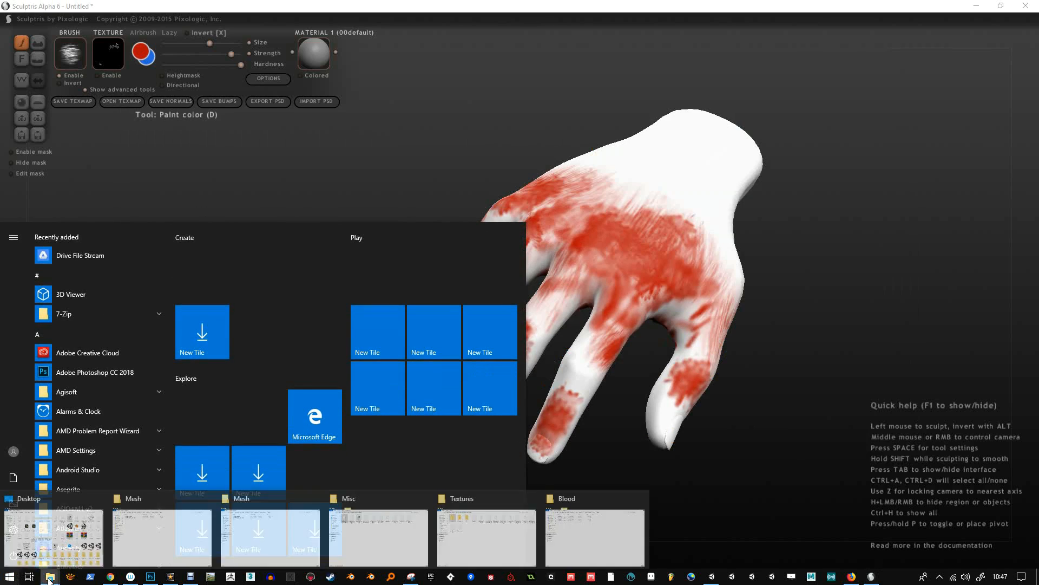
click(56, 555)
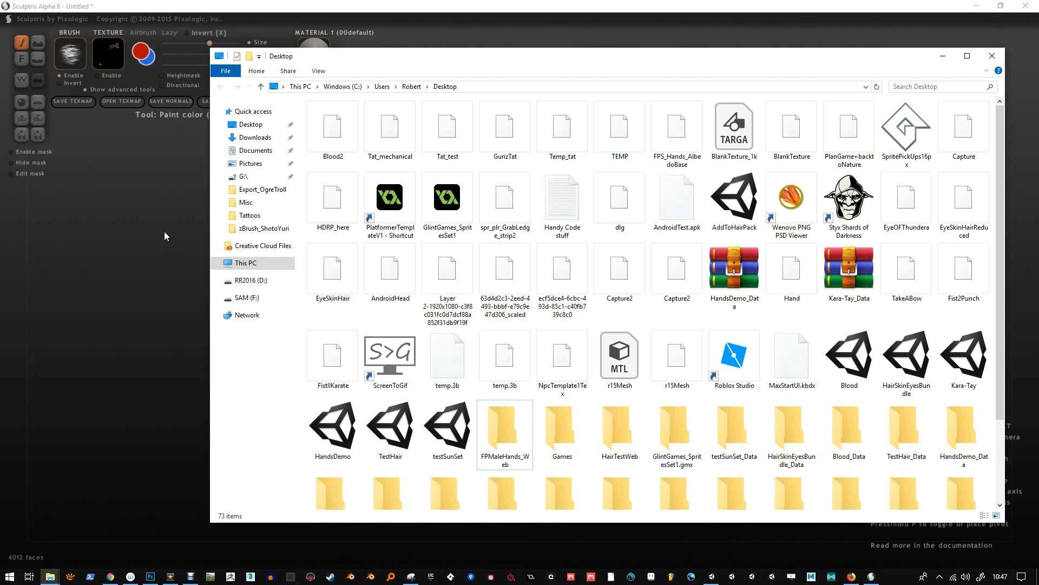
click(272, 140)
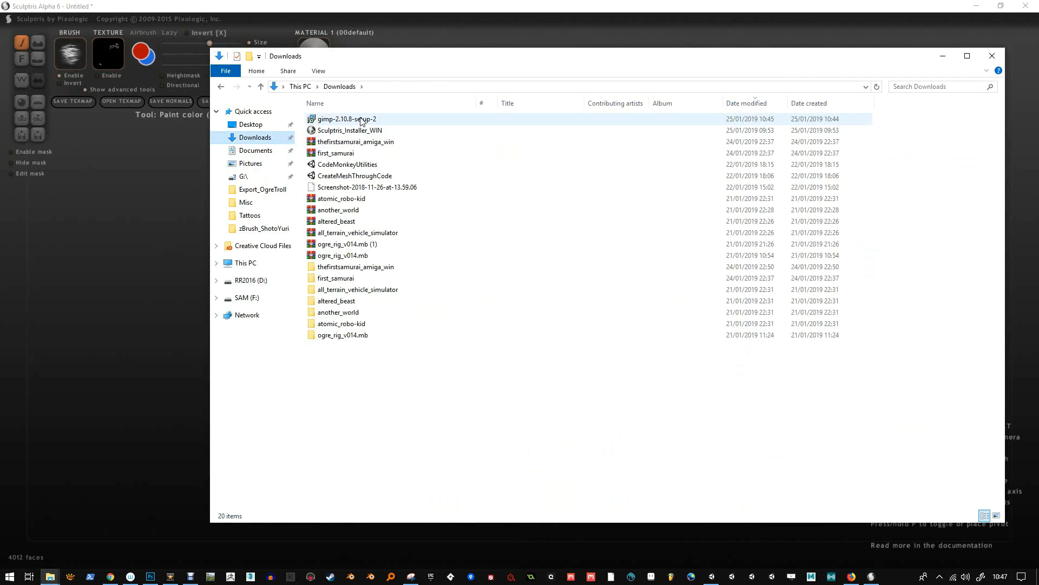
click(10, 577)
text(gimp)
click(616, 347)
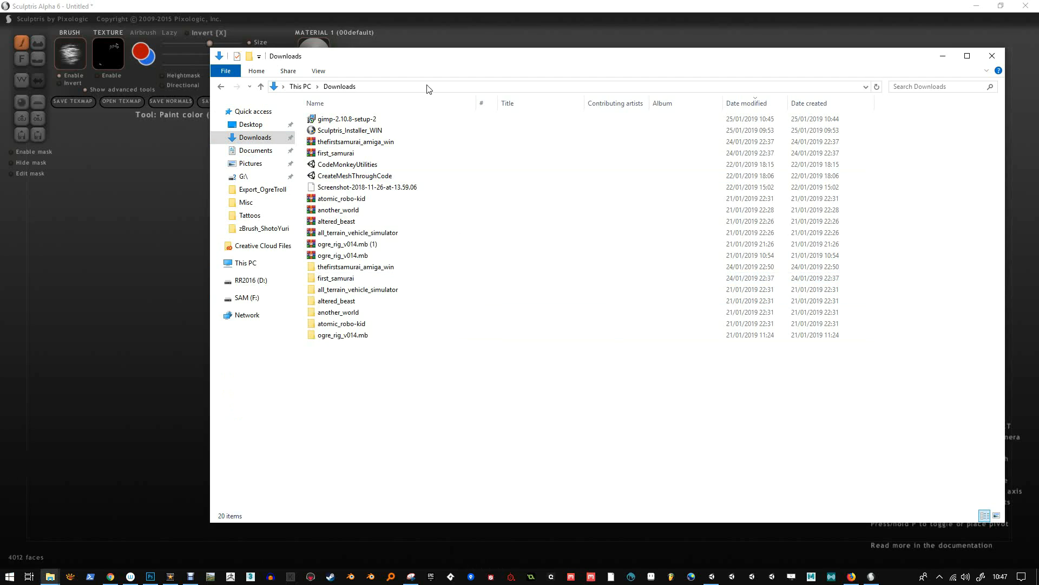
Run gimp-2.10.8-setup-2, start the GIMP installation and return to Sculptris
click(352, 119)
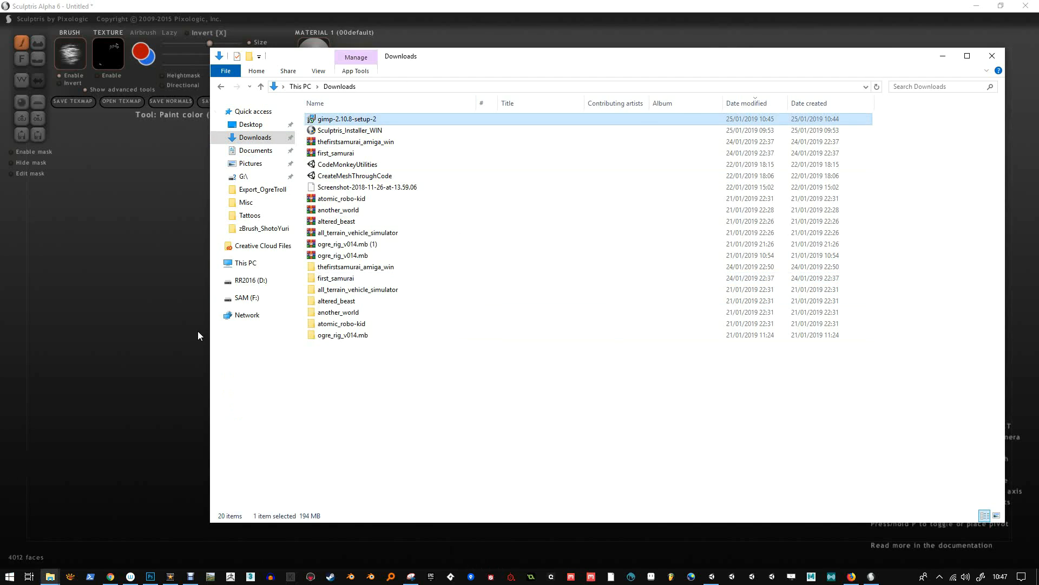
click(157, 331)
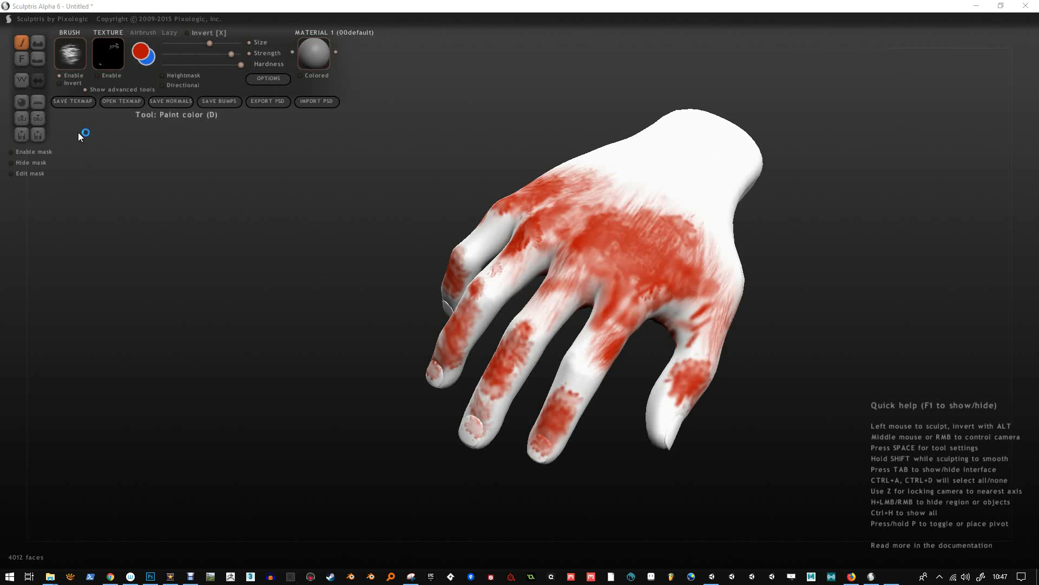
click(531, 314)
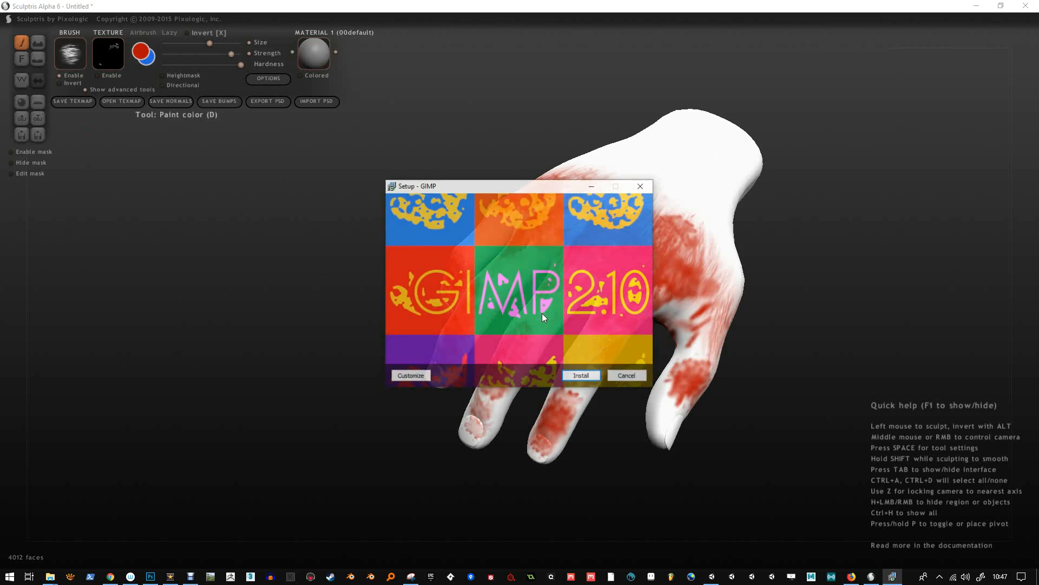
click(587, 375)
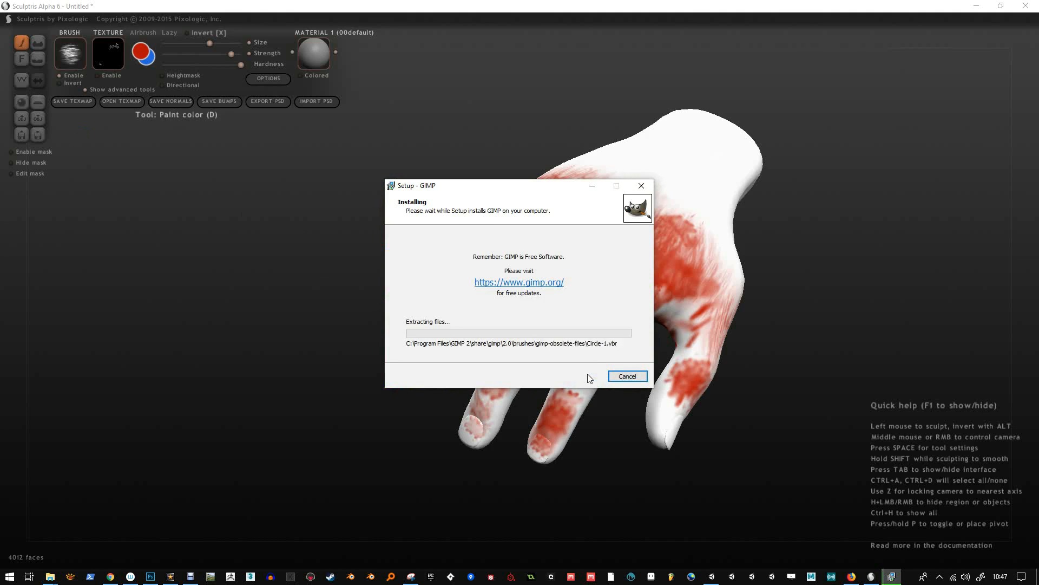
click(286, 310)
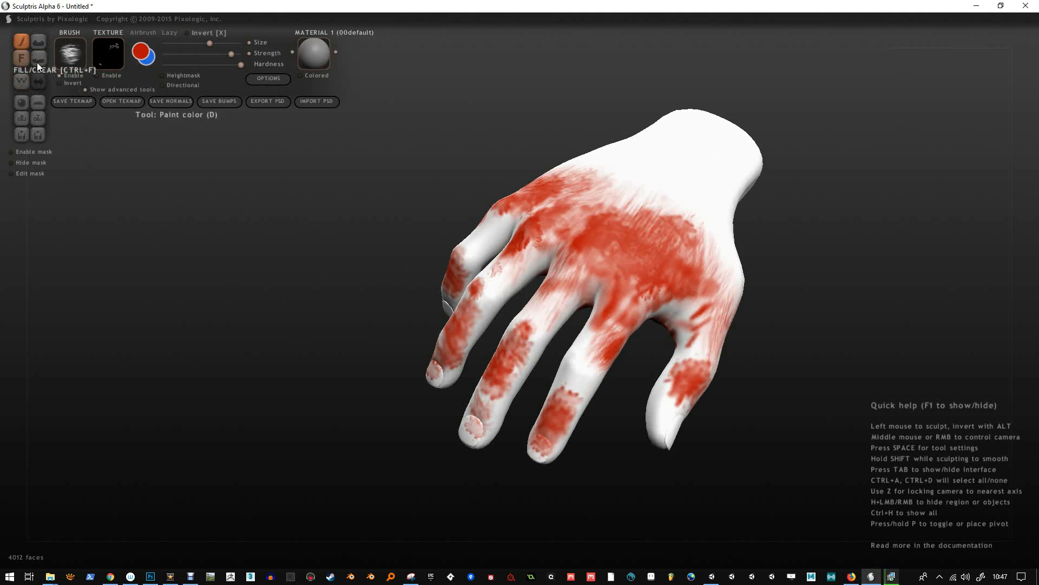
Import HandBase_Male_forPainting as a new scene in paint mode, with the mapping resolution set to 2048
click(23, 118)
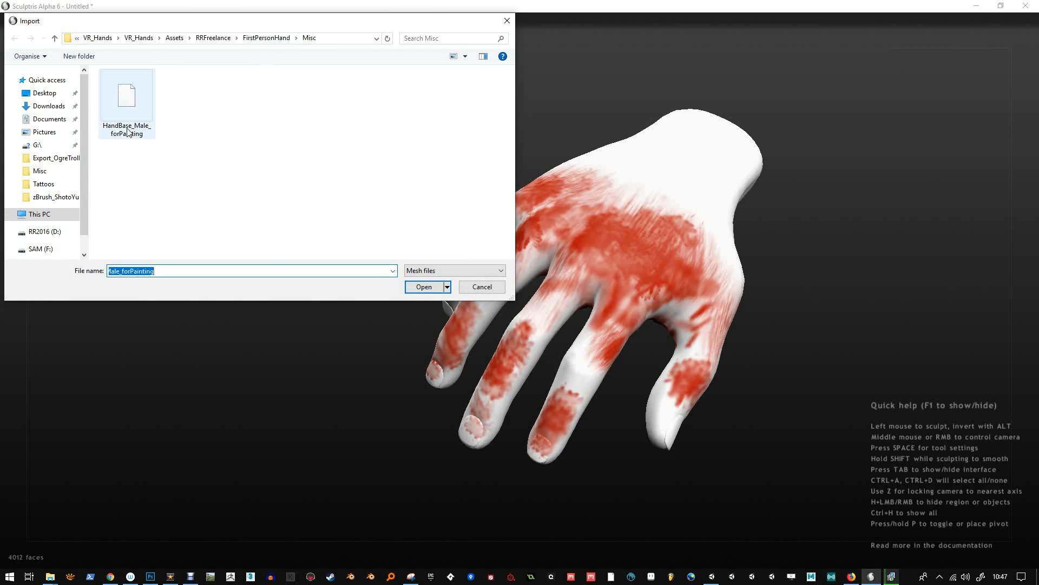
double_click(123, 96)
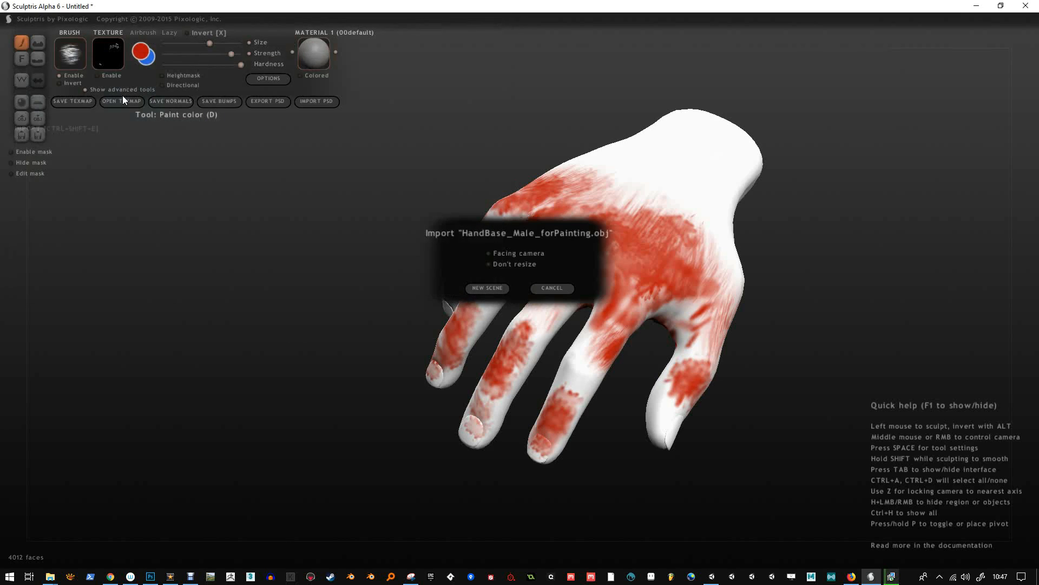
click(494, 290)
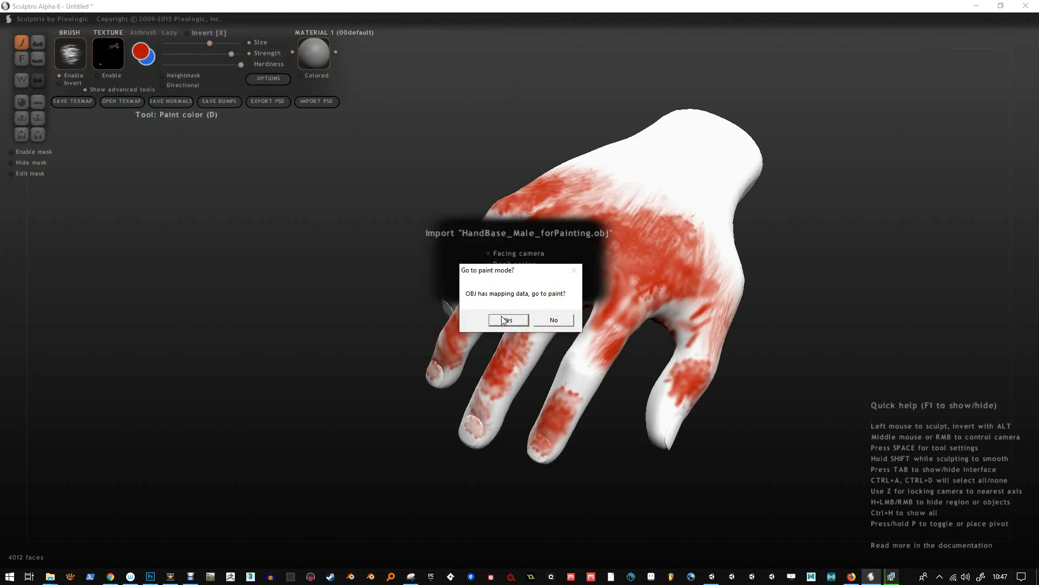
click(507, 321)
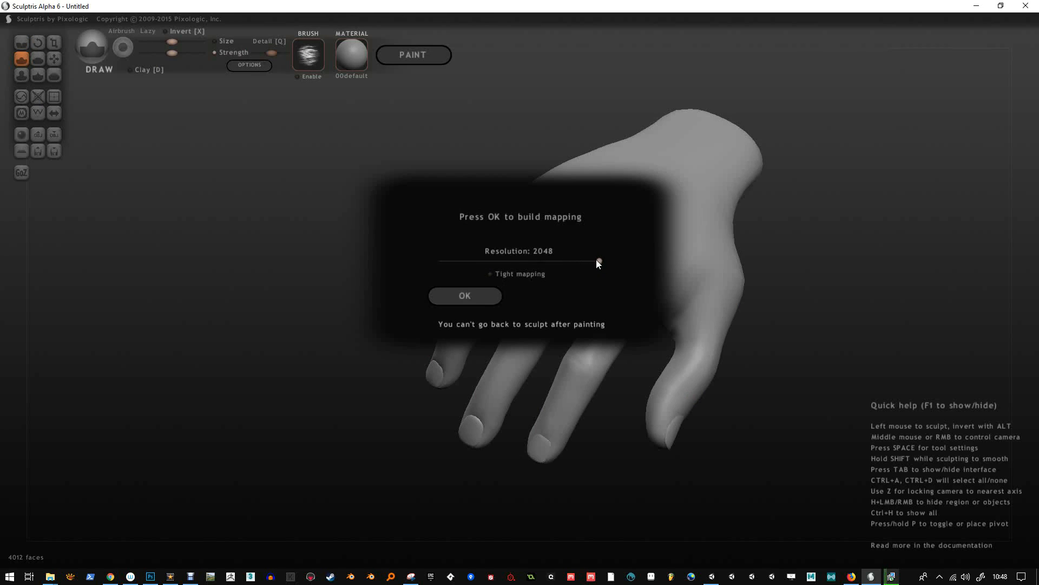
drag(508, 265, 604, 266)
click(466, 299)
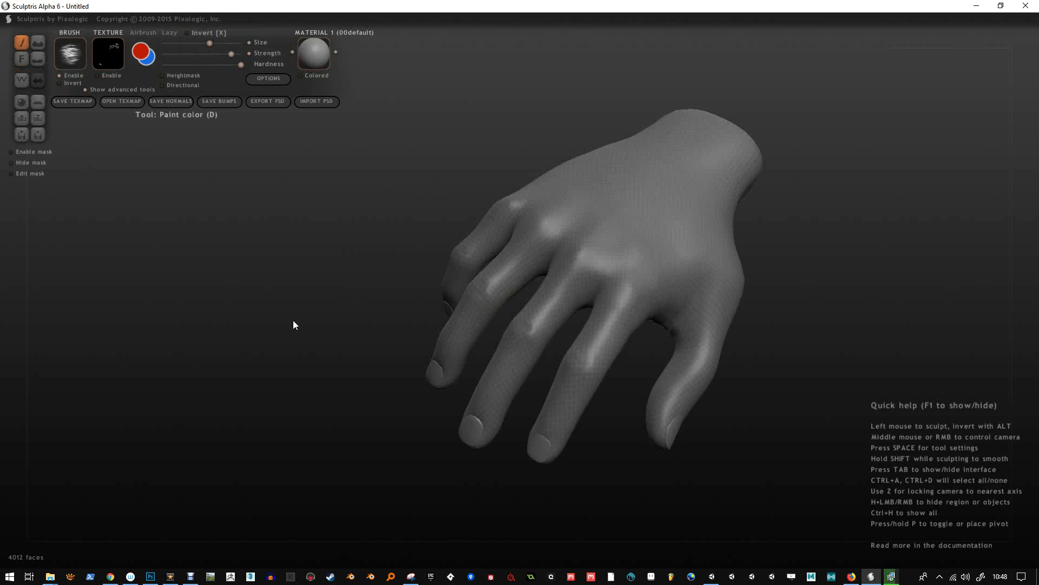
Choose the MuddyConcrete brush and fill the whole hand with white paint
click(75, 58)
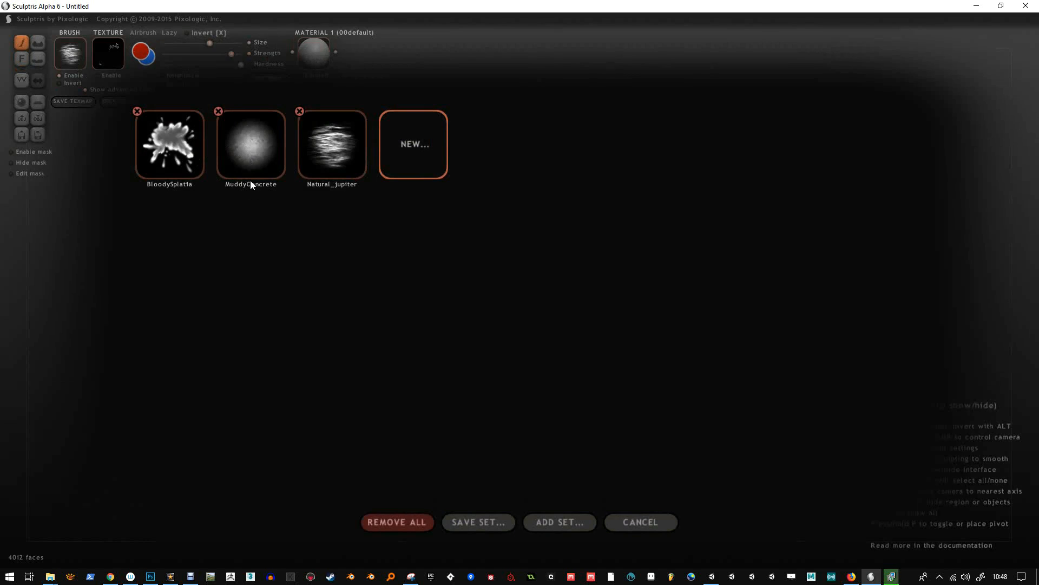
click(257, 150)
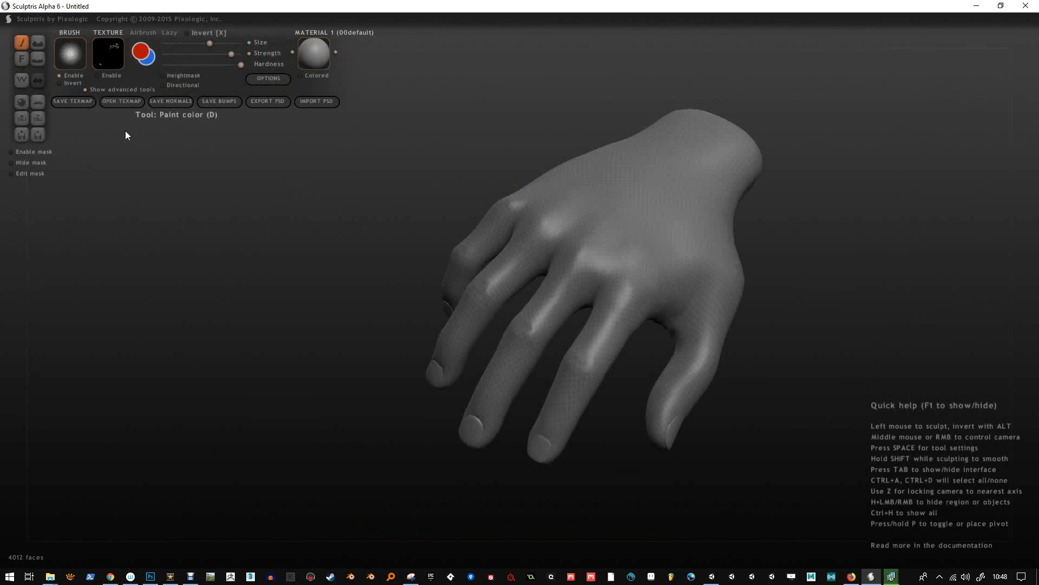
alt+middle_drag(288, 180, 288, 227)
click(143, 51)
click(489, 273)
click(454, 305)
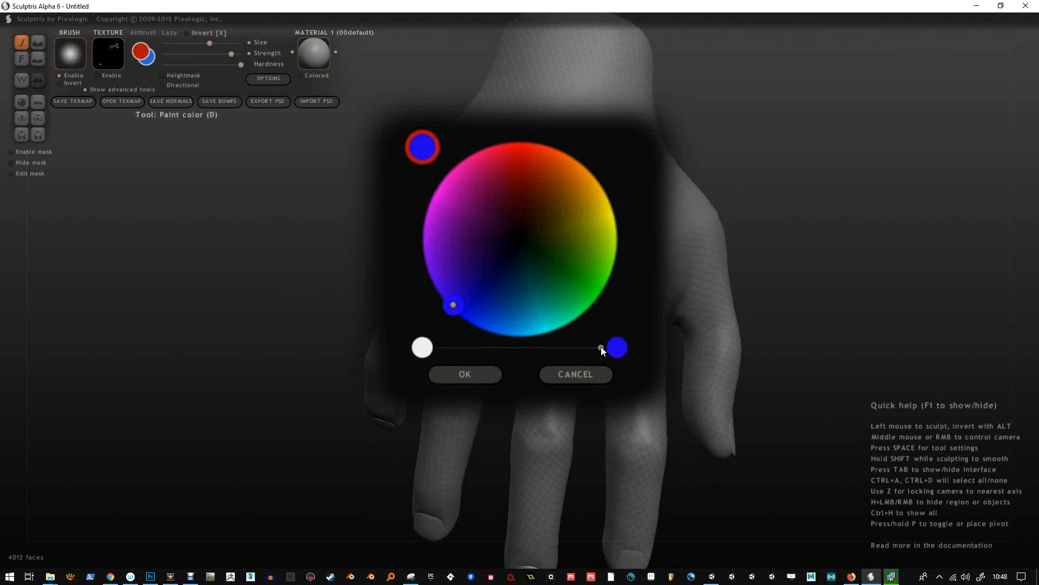
drag(602, 347, 427, 347)
click(466, 376)
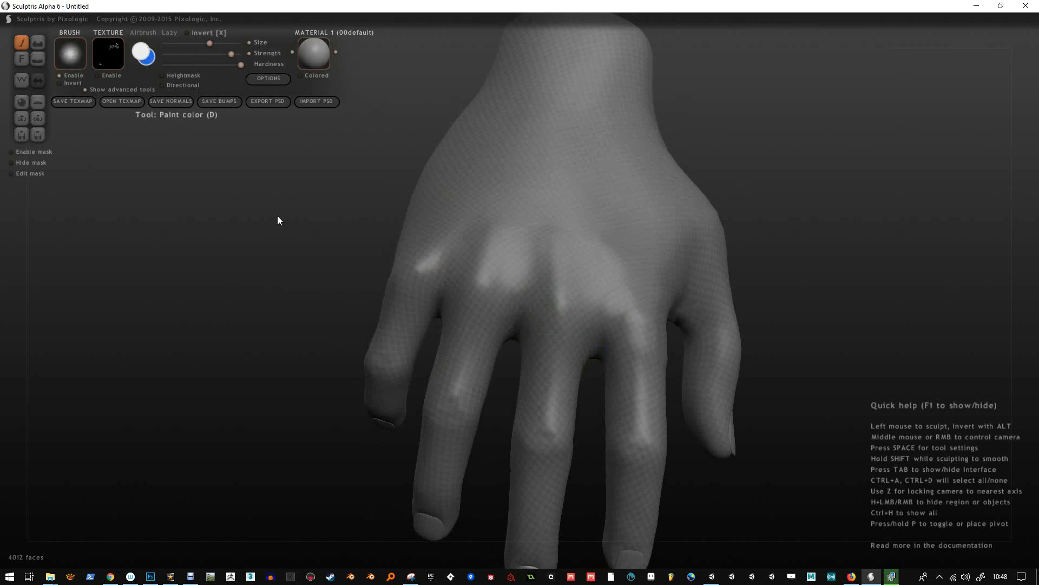
click(22, 59)
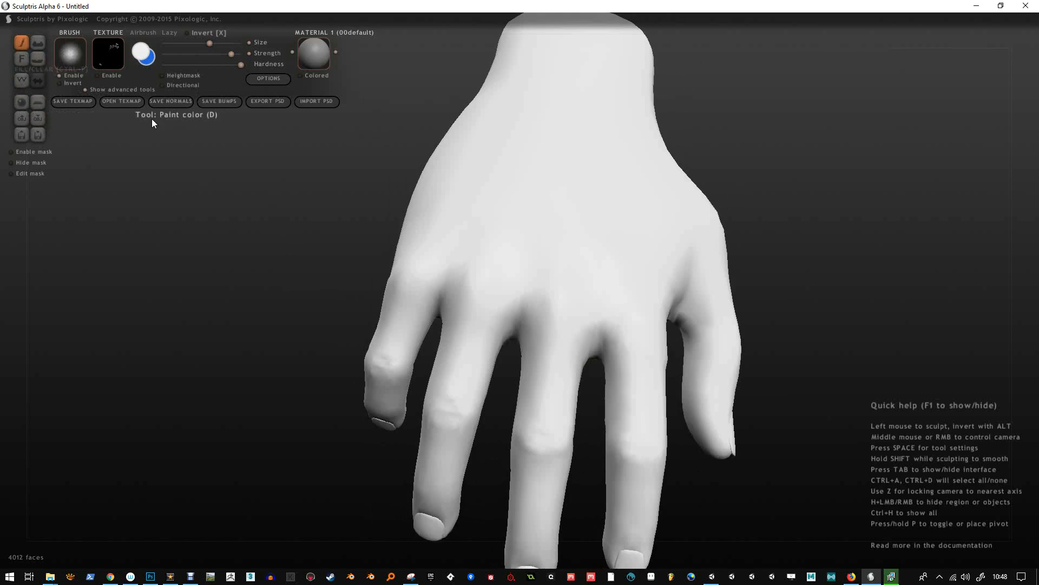
click(17, 59)
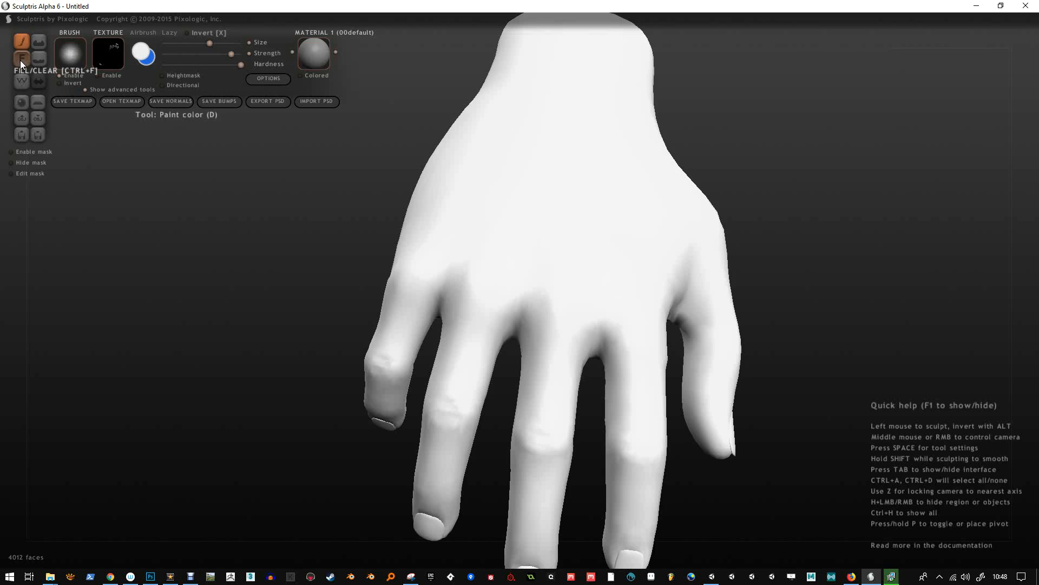
Set the paint color to a near-black red
alt+middle_drag(299, 182, 275, 178)
scroll(281, 213, up, 3)
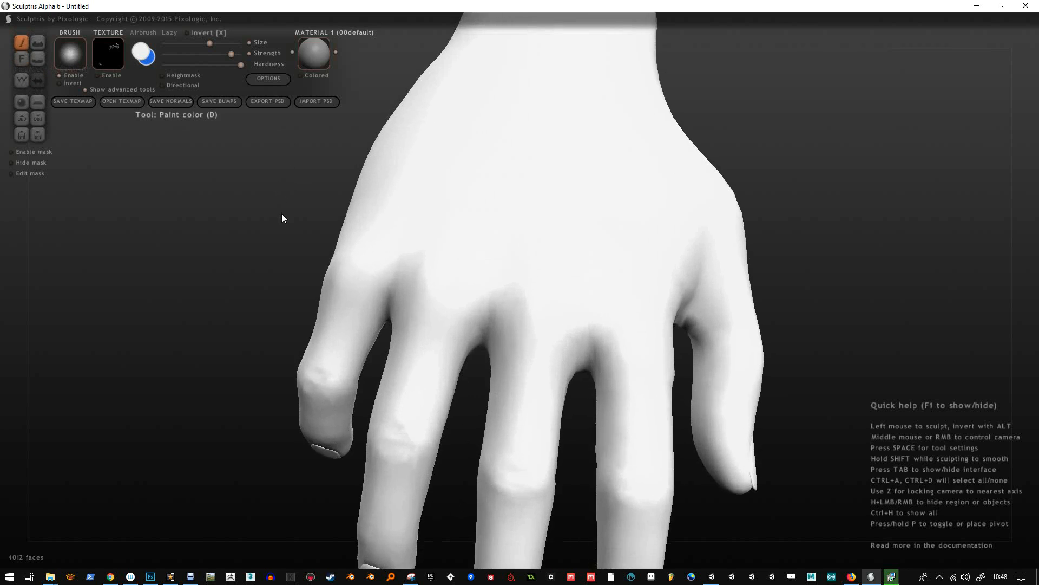
scroll(281, 218, down, 3)
click(142, 52)
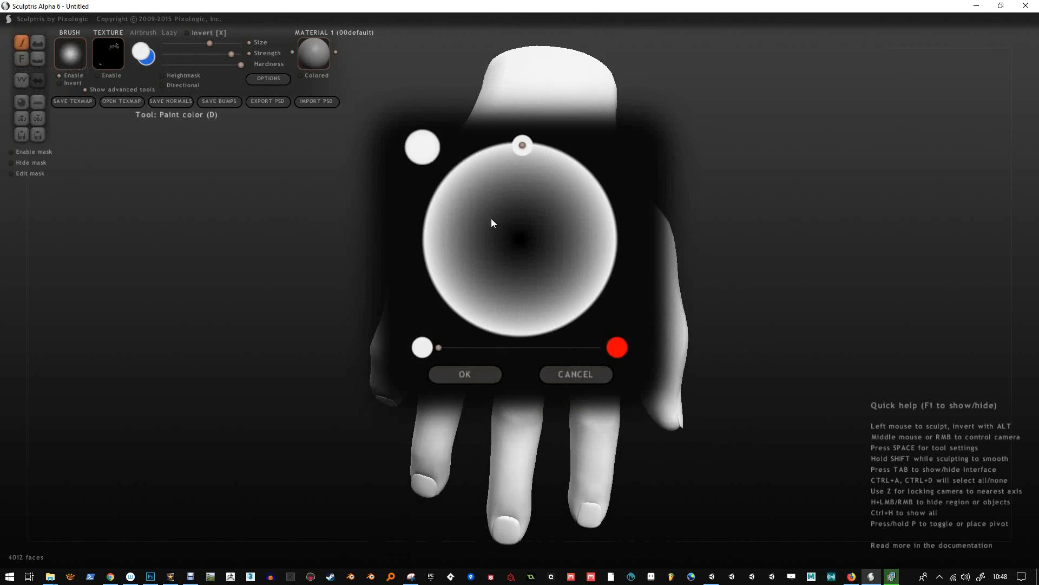
click(601, 347)
drag(536, 180, 518, 224)
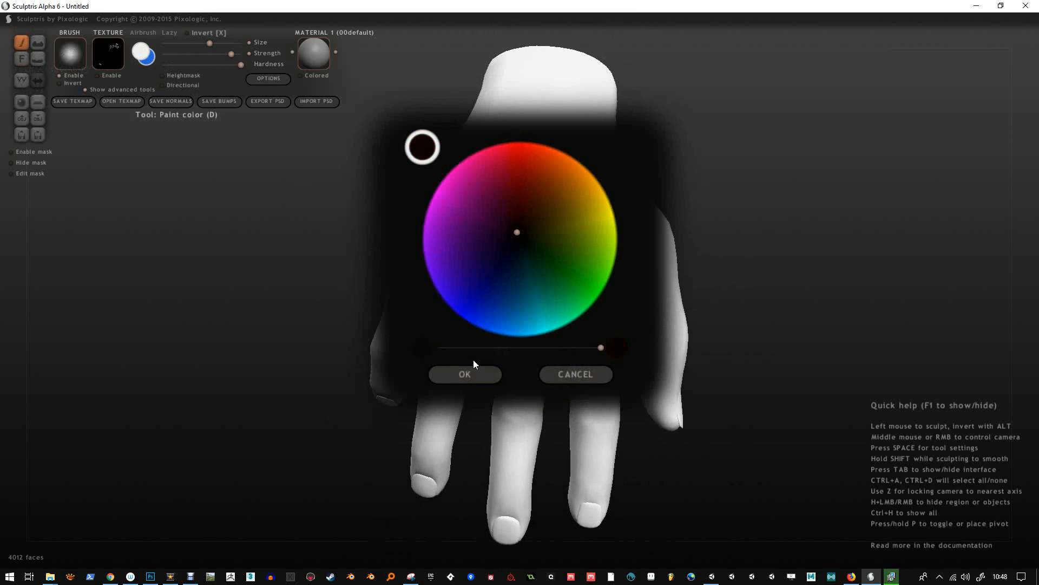
click(469, 374)
drag(272, 276, 292, 221)
Set the paint color to dark red and paint soft blood patches across the hand's knuckles
click(148, 54)
drag(518, 211, 521, 178)
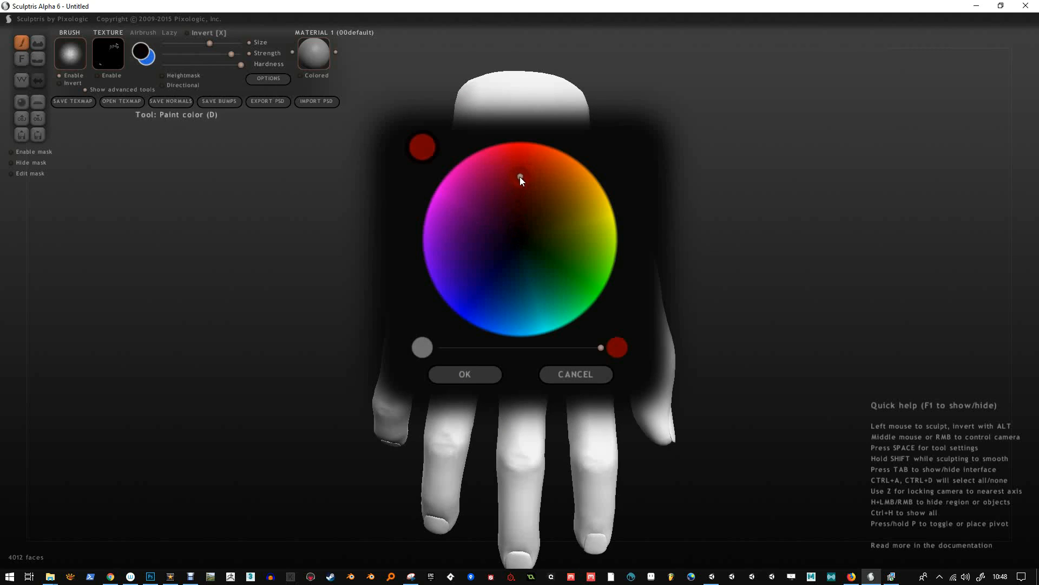
click(466, 376)
mouse_move(538, 341)
right_down()
mouse_move(489, 304)
mouse_move(468, 325)
mouse_move(488, 345)
right_up()
drag(482, 349, 494, 335)
mouse_move(546, 297)
right_down()
mouse_move(531, 330)
mouse_move(535, 345)
right_up()
mouse_move(536, 345)
mouse_down()
mouse_move(552, 320)
mouse_move(515, 351)
mouse_move(545, 362)
mouse_move(487, 317)
mouse_move(495, 340)
mouse_up()
right_drag(539, 374, 544, 355)
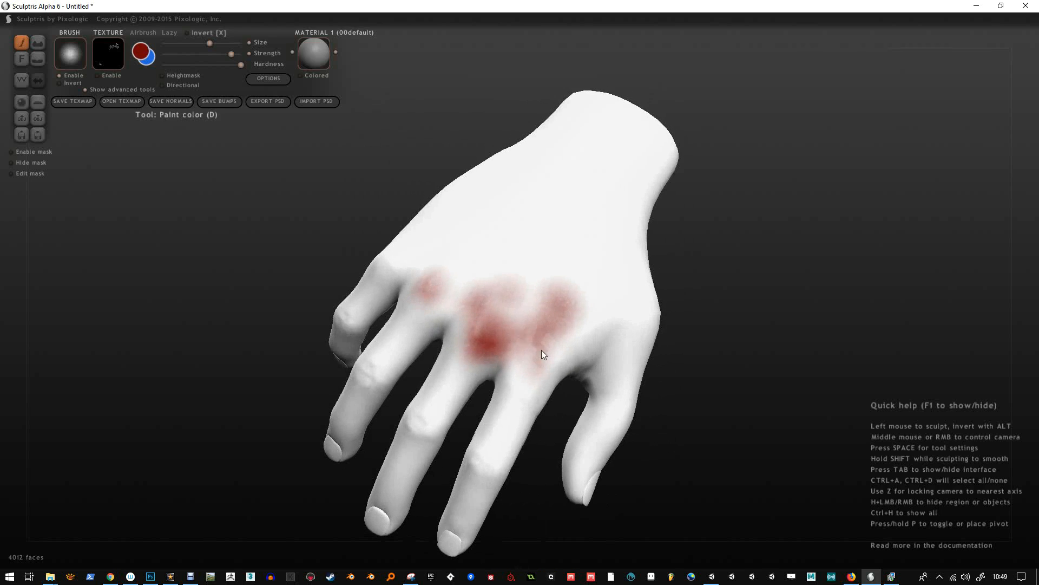
Undo the last stroke and paint a small dark red mark on the index knuckle with a reduced brush size
key(ctrl+z)
scroll(533, 362, down, 3)
drag(533, 352, 528, 370)
scroll(542, 361, down, 3)
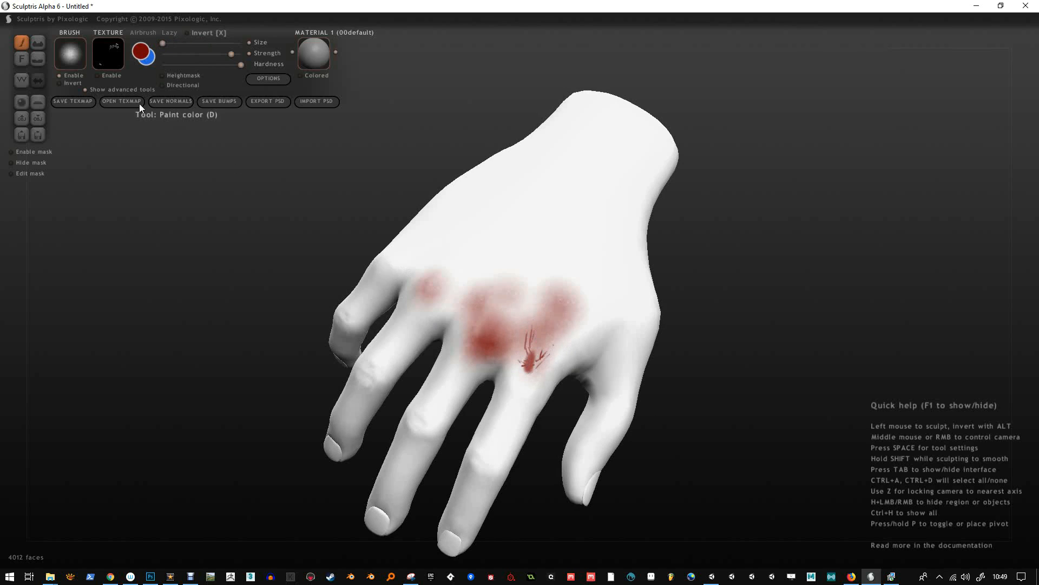
Choose the BloodySplatta brush and paint enlarged dark red splatters over the middle and index knuckles
click(70, 54)
click(189, 164)
scroll(490, 324, up, 5)
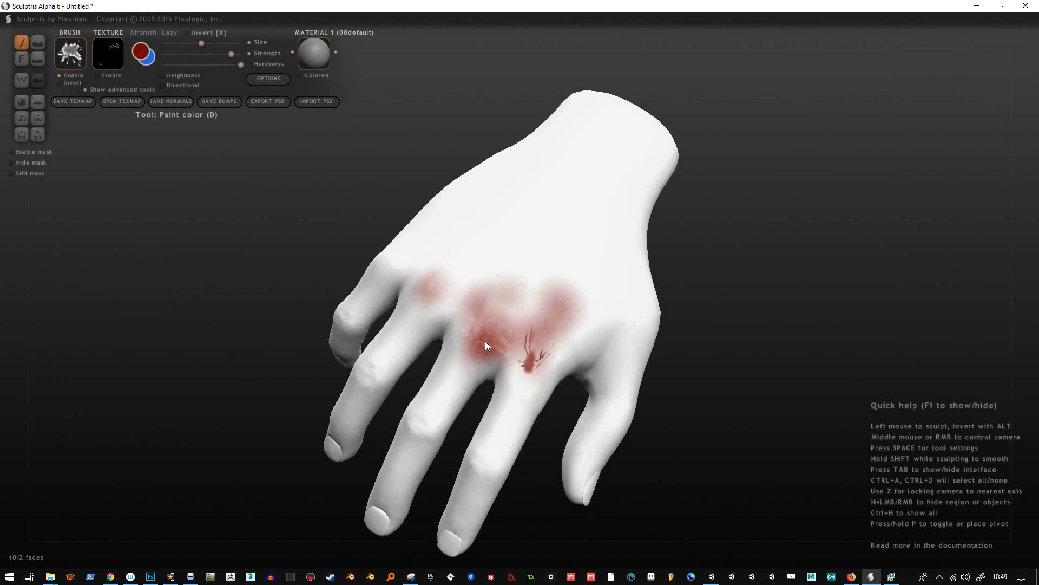
scroll(498, 341, down, 1)
drag(499, 341, 508, 335)
Stamp dark red splatters of varying size across the knuckles and back of the hand, and smooth their edges
mouse_move(529, 338)
right_down()
mouse_move(339, 308)
mouse_move(429, 309)
right_up()
click(473, 259)
mouse_move(473, 259)
right_down()
mouse_move(481, 287)
mouse_move(461, 281)
mouse_move(465, 292)
mouse_move(609, 257)
right_up()
scroll(508, 270, up, 3)
click(465, 291)
click(530, 281)
scroll(505, 282, down, 3)
click(487, 278)
scroll(491, 300, up, 3)
right_drag(495, 301, 509, 292)
scroll(505, 286, down, 3)
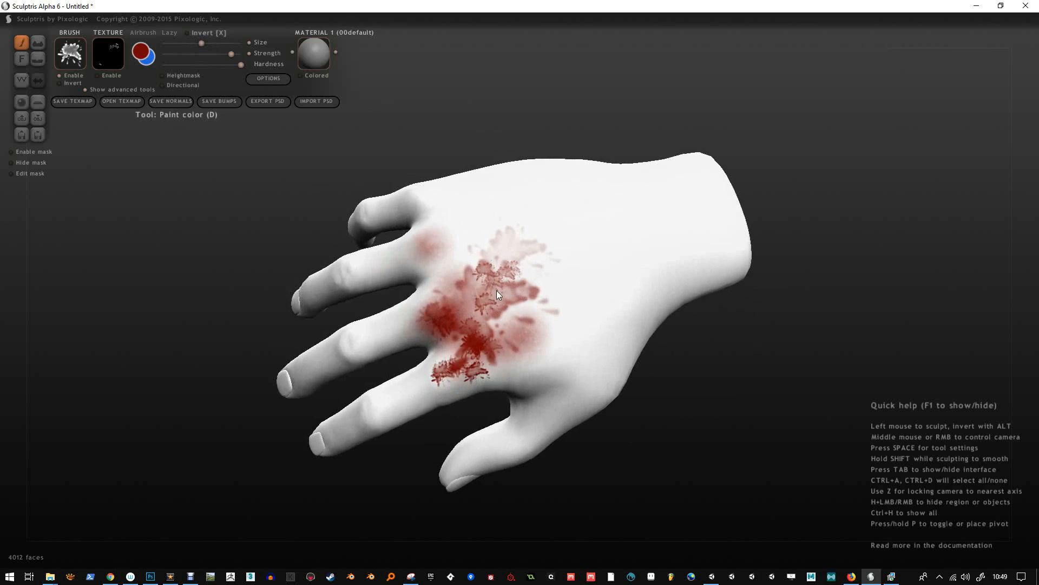
mouse_move(491, 297)
shift+mouse_down()
mouse_move(461, 376)
mouse_move(422, 388)
mouse_move(424, 307)
shift+mouse_up()
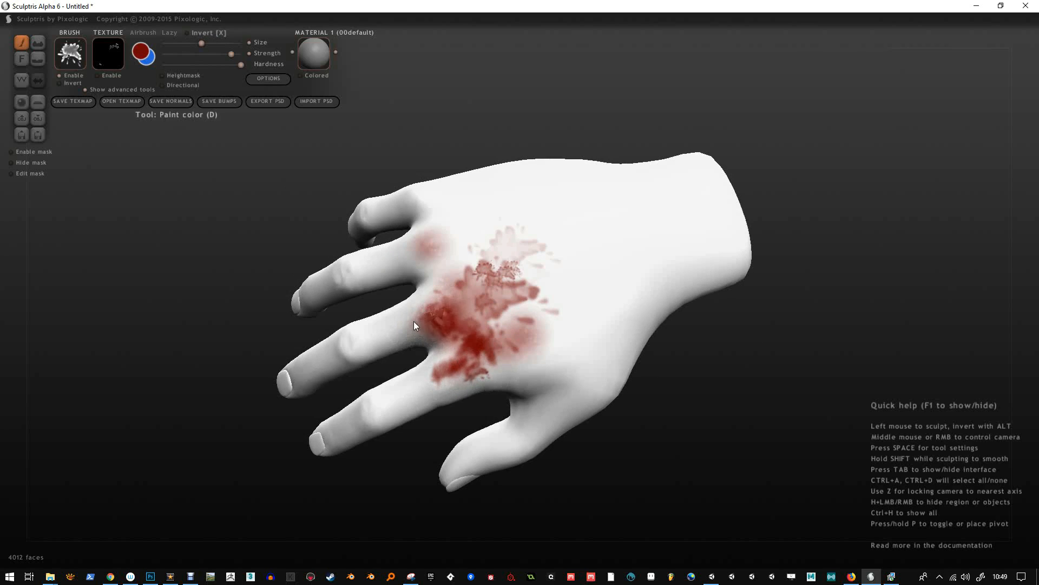
mouse_move(535, 350)
shift+mouse_down()
mouse_move(519, 228)
mouse_move(425, 239)
mouse_move(511, 216)
mouse_move(458, 289)
shift+mouse_up()
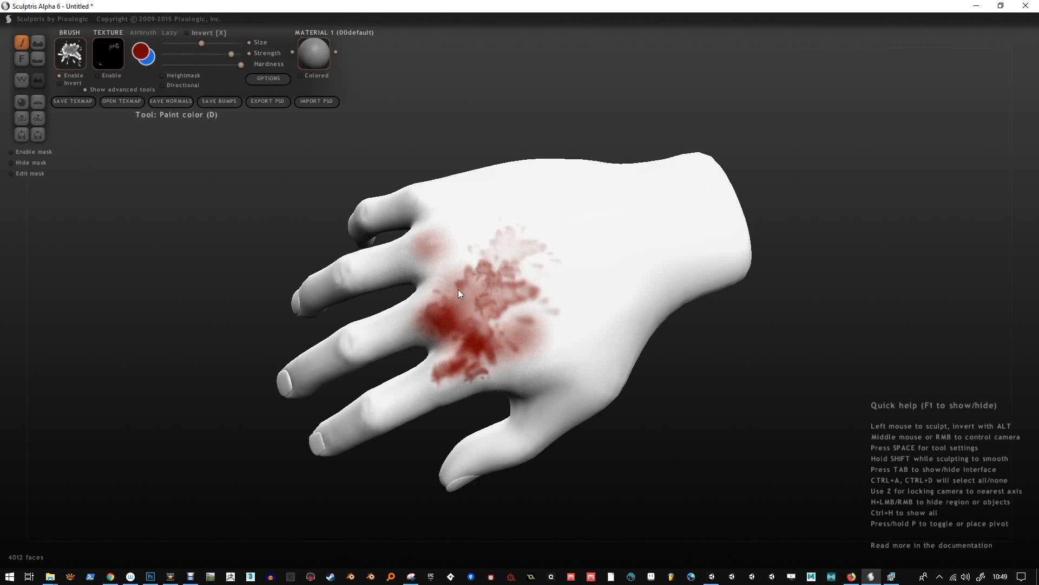
Choose the Natural_jupiter brush and paint dark red streaks across the knuckles and back of the hand with an enlarged brush
click(70, 53)
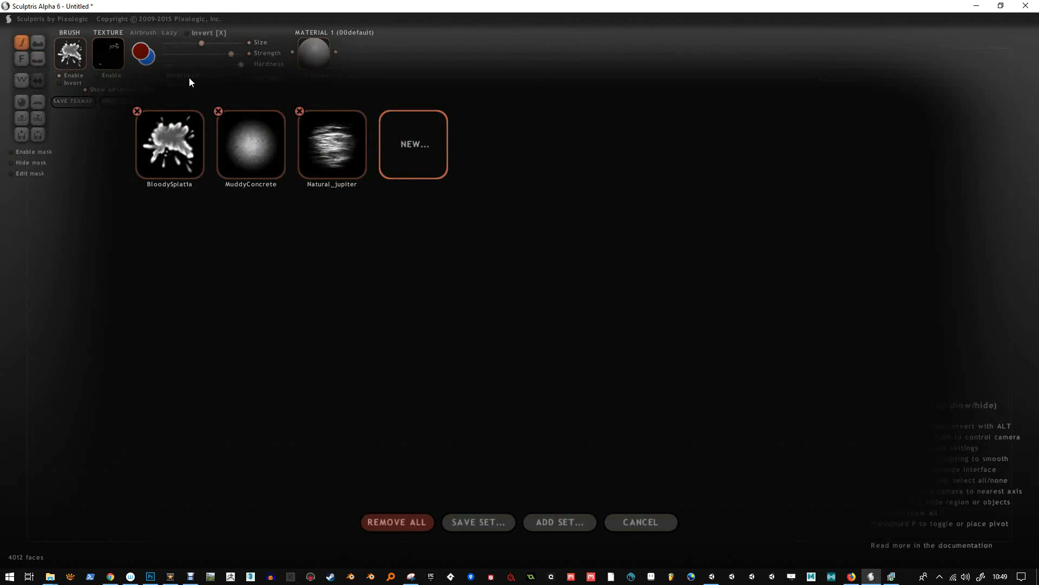
click(314, 158)
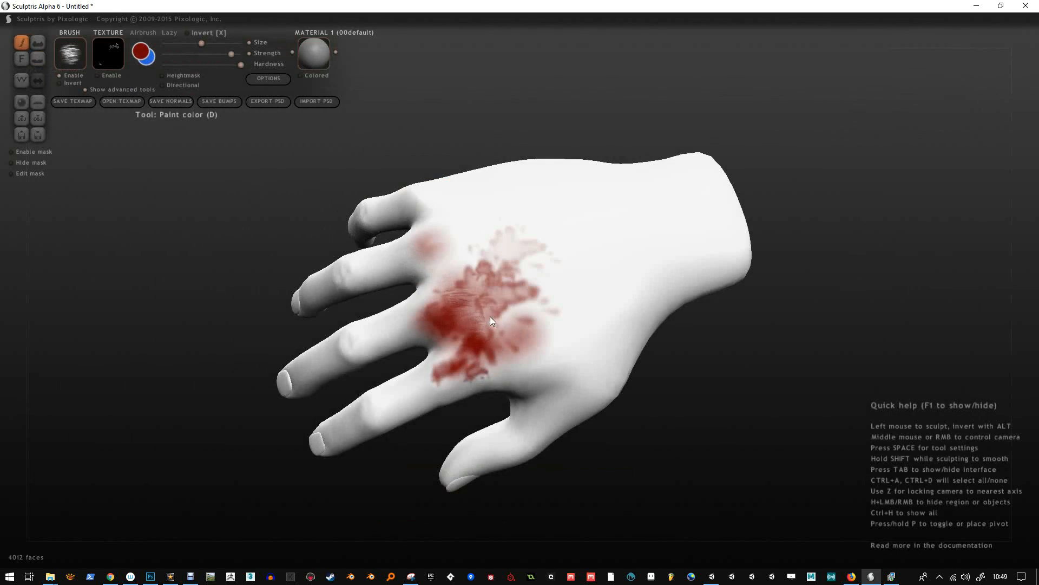
middle_drag(468, 323, 398, 344)
scroll(465, 271, up, 4)
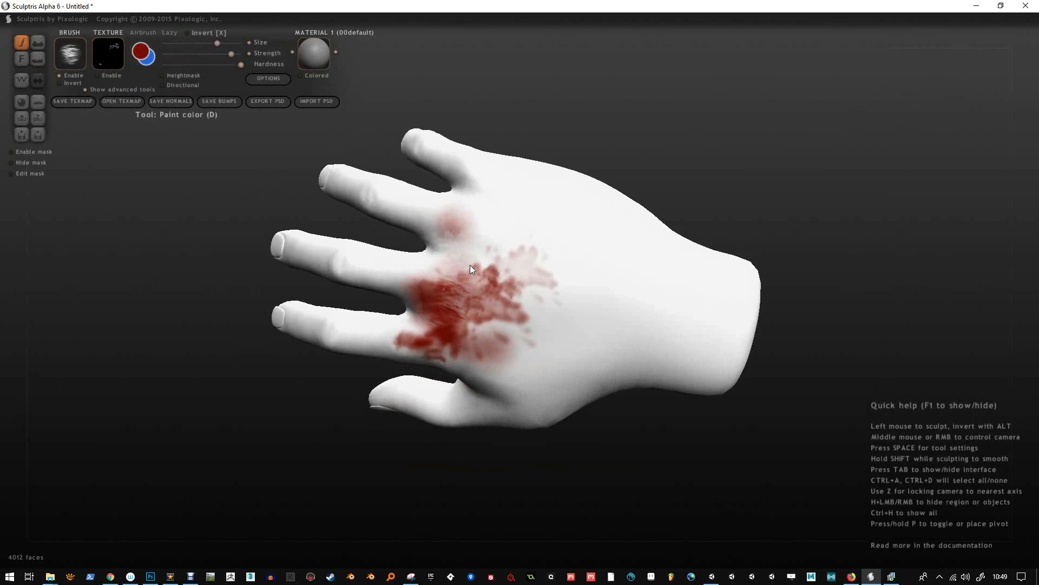
click(480, 233)
middle_drag(497, 273, 479, 320)
click(479, 311)
mouse_move(479, 310)
mouse_down()
mouse_move(528, 323)
mouse_move(518, 261)
mouse_up()
mouse_move(518, 261)
middle_down()
mouse_move(612, 252)
mouse_move(543, 282)
middle_up()
drag(544, 283, 503, 359)
mouse_move(504, 358)
middle_down()
mouse_move(622, 290)
mouse_move(570, 332)
mouse_move(589, 307)
middle_up()
drag(589, 308, 579, 342)
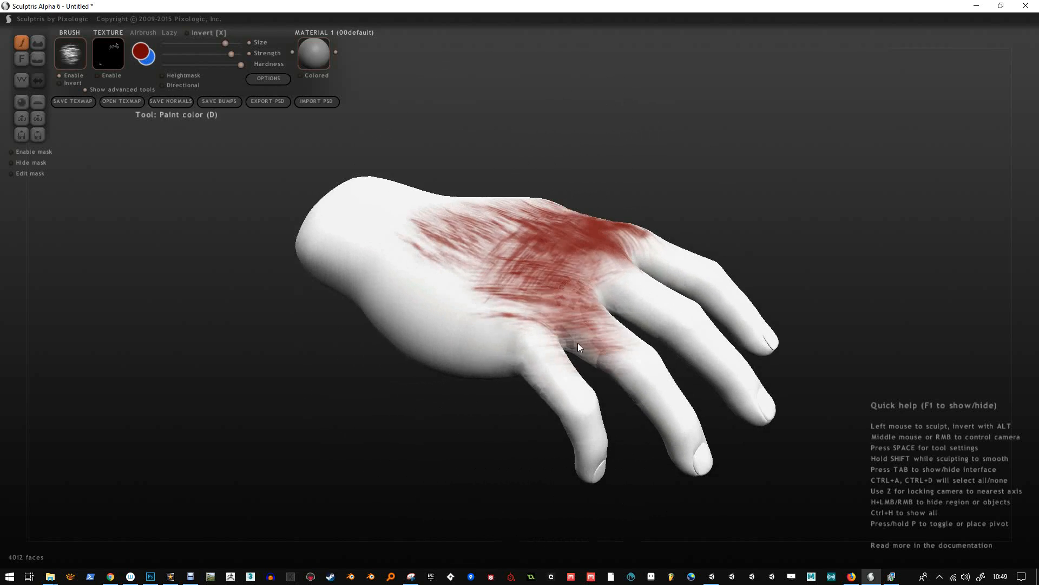
Extend the dark red streaks onto the bases of the fingers, the thumb base and the outer side of the hand
middle_drag(580, 342, 615, 291)
mouse_move(614, 291)
mouse_down()
mouse_move(590, 310)
mouse_move(606, 293)
mouse_up()
middle_drag(607, 294, 563, 368)
mouse_move(563, 368)
mouse_down()
mouse_move(635, 257)
mouse_move(593, 287)
mouse_up()
mouse_move(593, 287)
middle_down()
mouse_move(599, 245)
mouse_move(585, 330)
middle_up()
drag(584, 330, 623, 234)
middle_drag(590, 232, 574, 252)
mouse_move(574, 252)
mouse_down()
mouse_move(517, 289)
mouse_move(496, 278)
mouse_up()
middle_drag(496, 277, 509, 255)
drag(530, 216, 466, 217)
Set the paint color to white
click(142, 52)
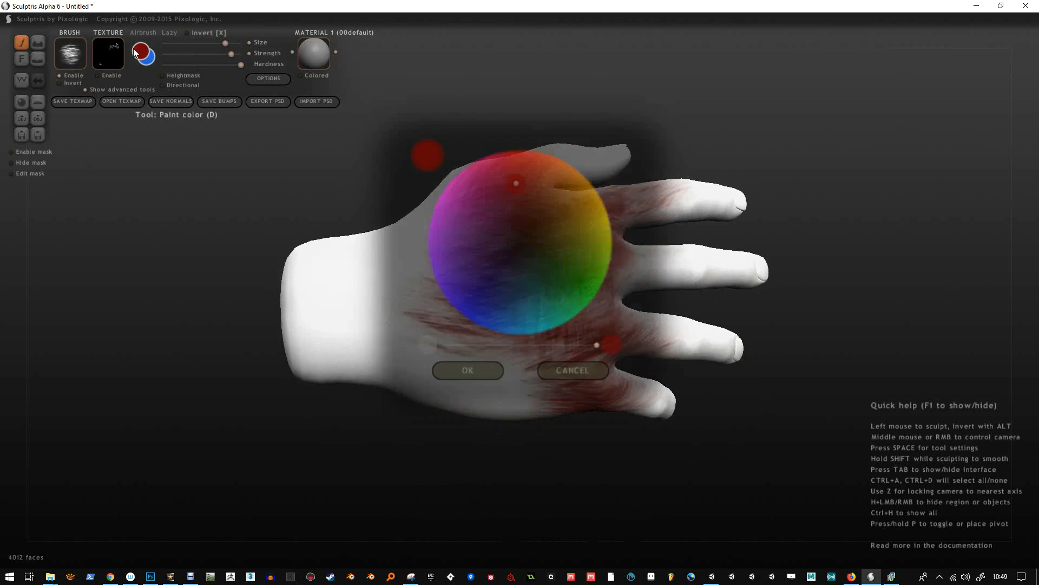
click(514, 333)
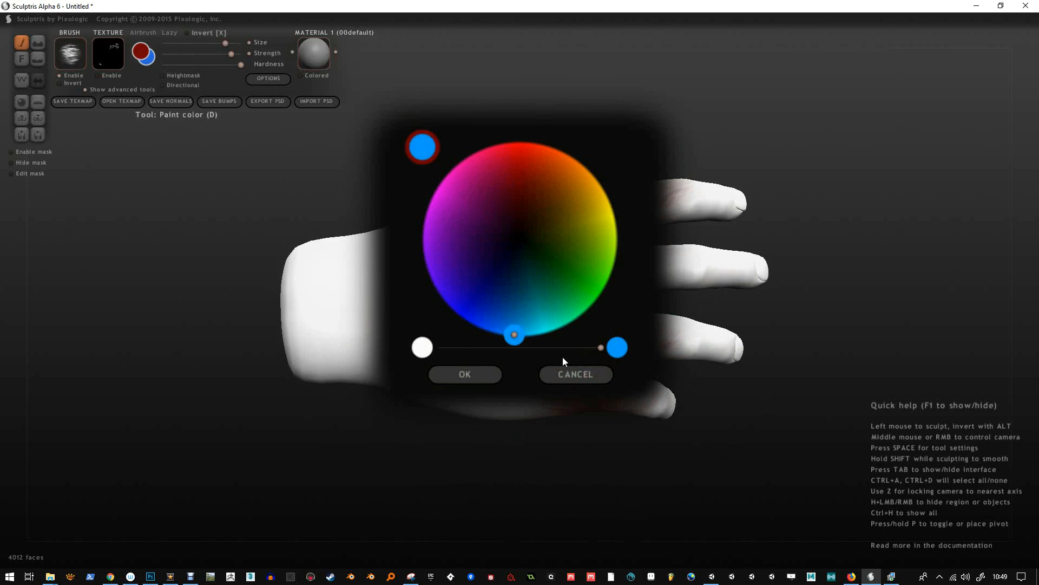
drag(600, 348, 450, 344)
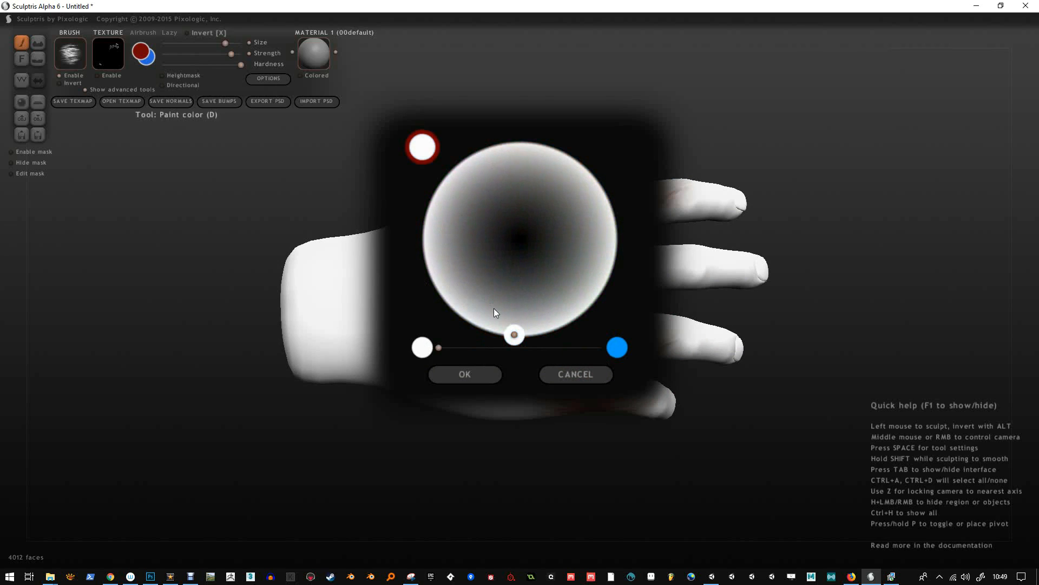
click(471, 369)
Paint white streaks over the blood on the back of the hand, the knuckles and the thumb base to break it up
mouse_move(590, 312)
middle_down()
mouse_move(462, 297)
mouse_move(430, 256)
mouse_move(529, 284)
mouse_move(436, 325)
middle_up()
drag(436, 324, 448, 260)
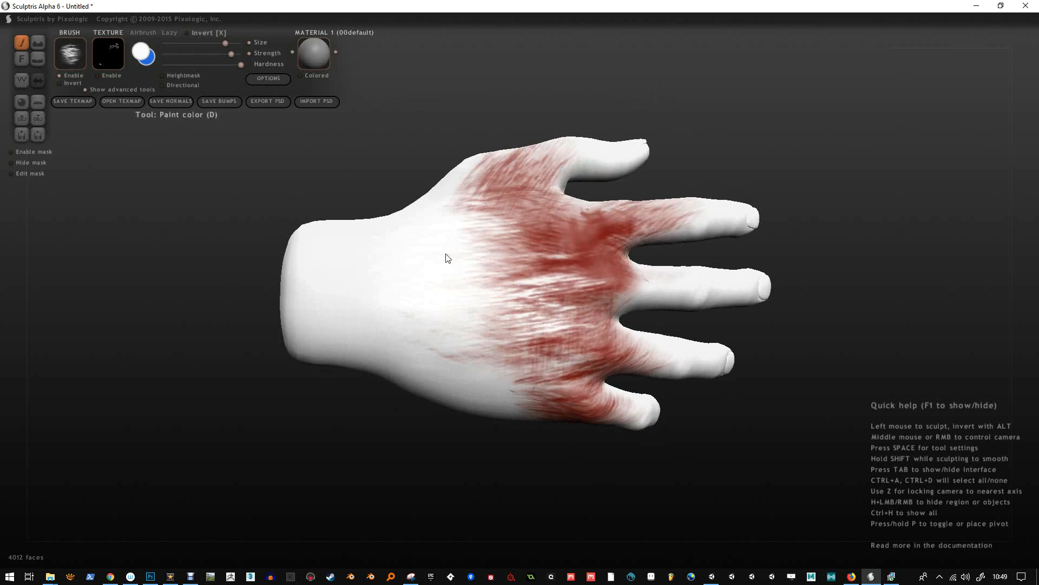
middle_drag(448, 259, 462, 242)
drag(462, 242, 497, 215)
middle_drag(497, 216, 586, 246)
drag(586, 246, 560, 226)
mouse_move(561, 226)
middle_down()
mouse_move(417, 167)
mouse_move(521, 362)
mouse_move(501, 388)
middle_up()
drag(501, 388, 453, 365)
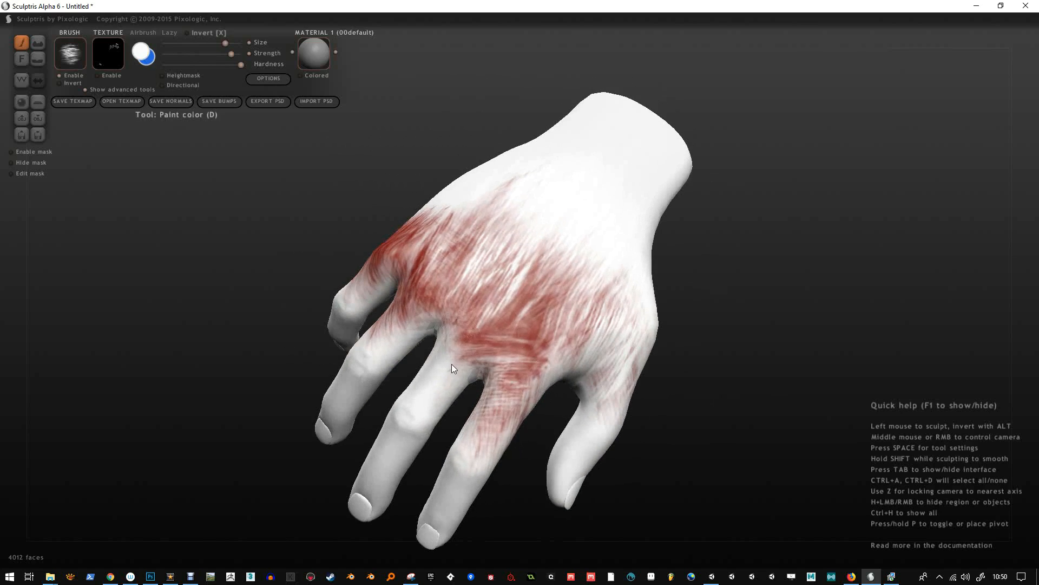
middle_drag(453, 365, 386, 290)
drag(386, 289, 402, 292)
middle_drag(401, 291, 460, 314)
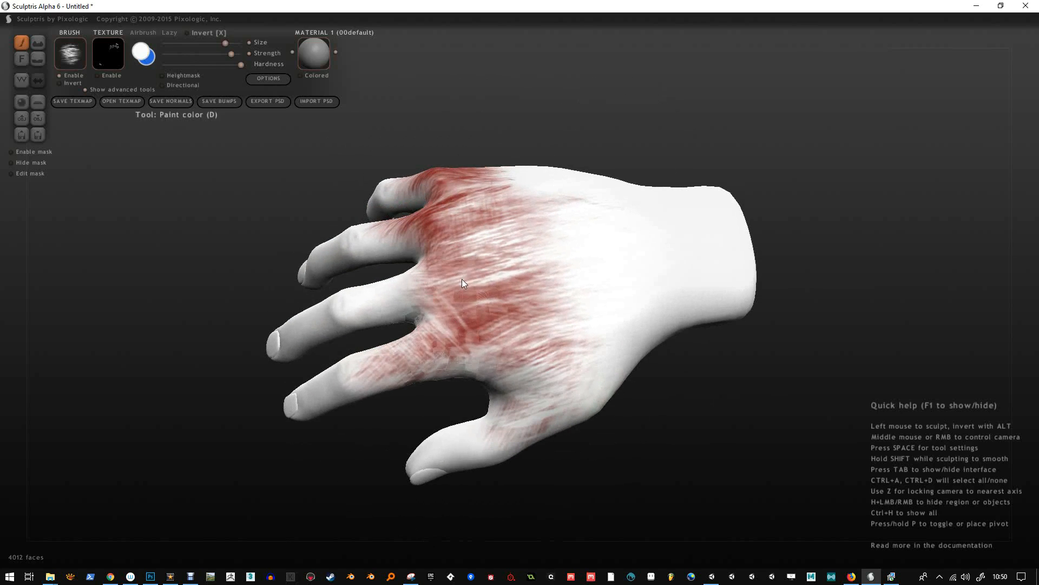
Reduce the brush size and thin out the red streaks around the thumb, knuckles and outer side of the hand with white
scroll(457, 312, down, 4)
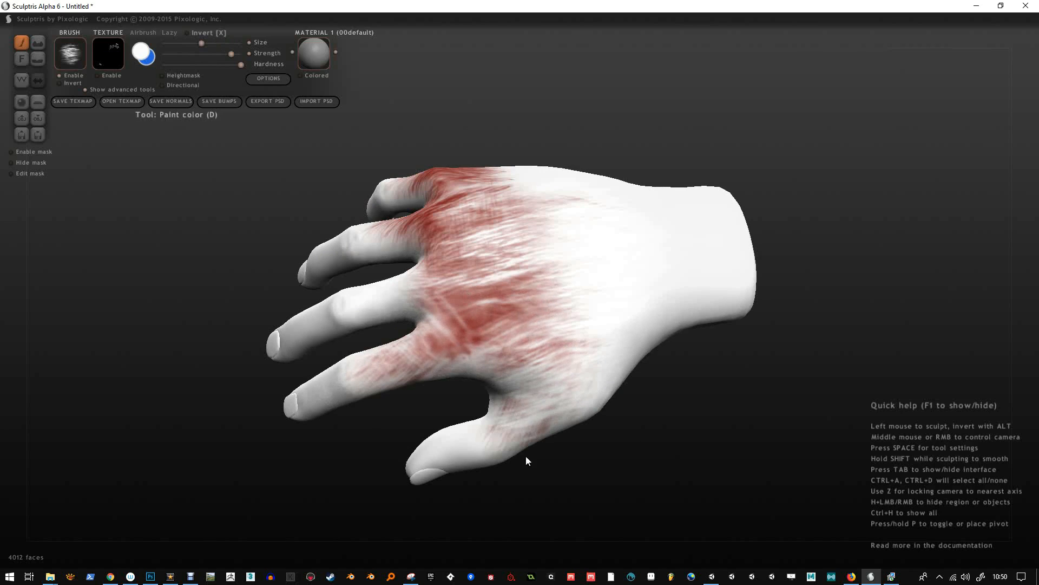
middle_drag(568, 352, 492, 338)
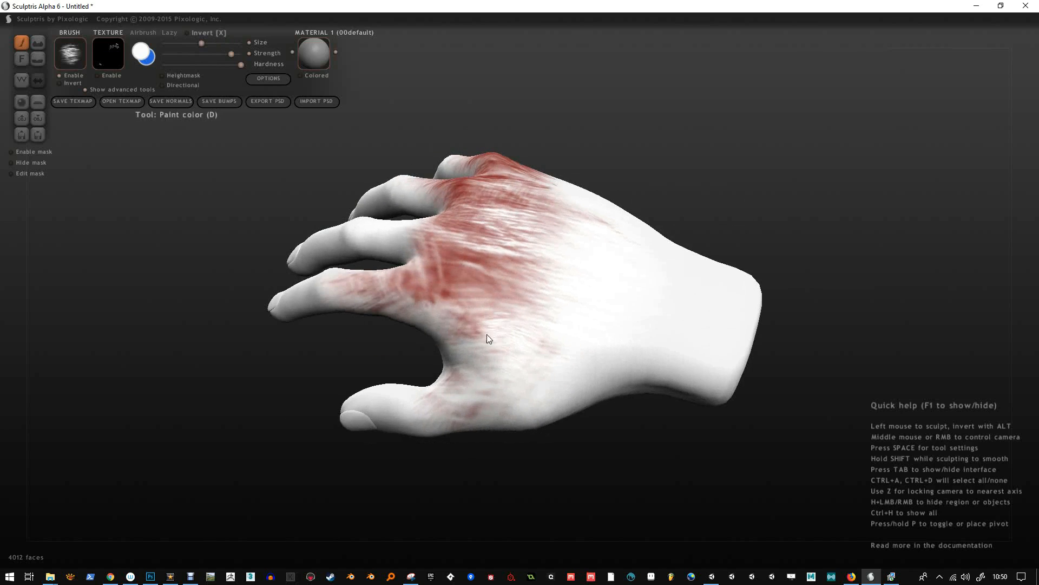
mouse_move(470, 415)
middle_down()
mouse_move(476, 377)
mouse_move(547, 290)
middle_up()
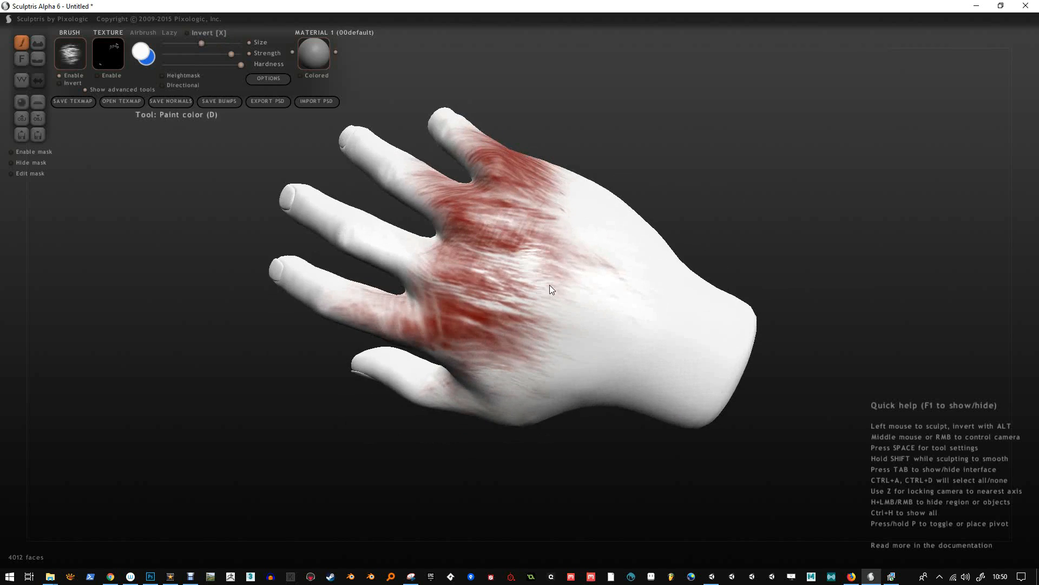
mouse_move(473, 261)
middle_down()
mouse_move(523, 281)
mouse_move(424, 247)
mouse_move(483, 278)
mouse_move(512, 382)
middle_up()
mouse_move(484, 427)
middle_down()
mouse_move(587, 325)
mouse_move(615, 331)
mouse_move(592, 349)
mouse_move(583, 326)
middle_up()
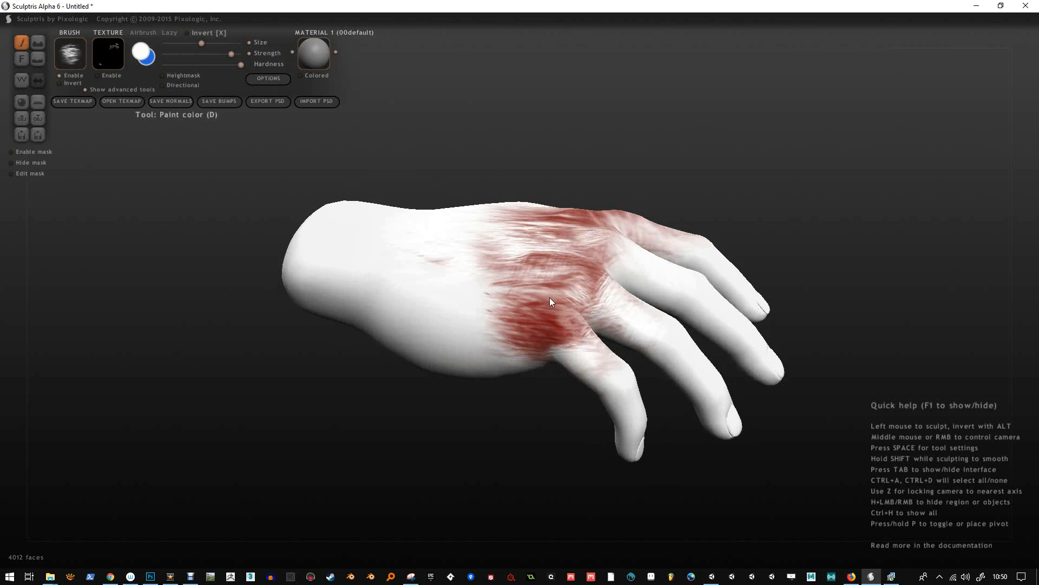
Choose the MuddyConcrete brush and set the paint color to dark red
click(93, 56)
click(260, 158)
click(140, 50)
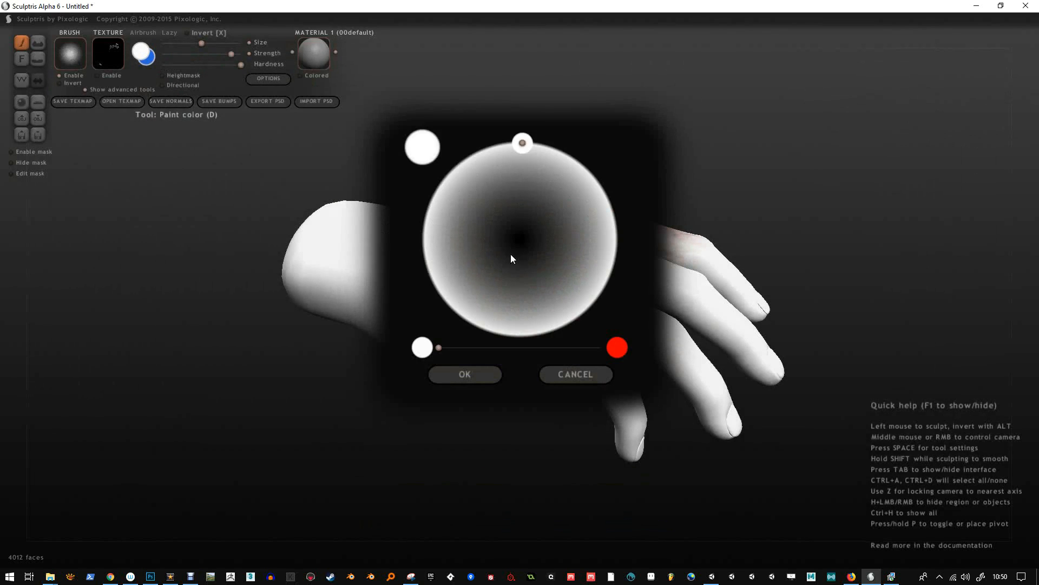
click(605, 348)
click(522, 175)
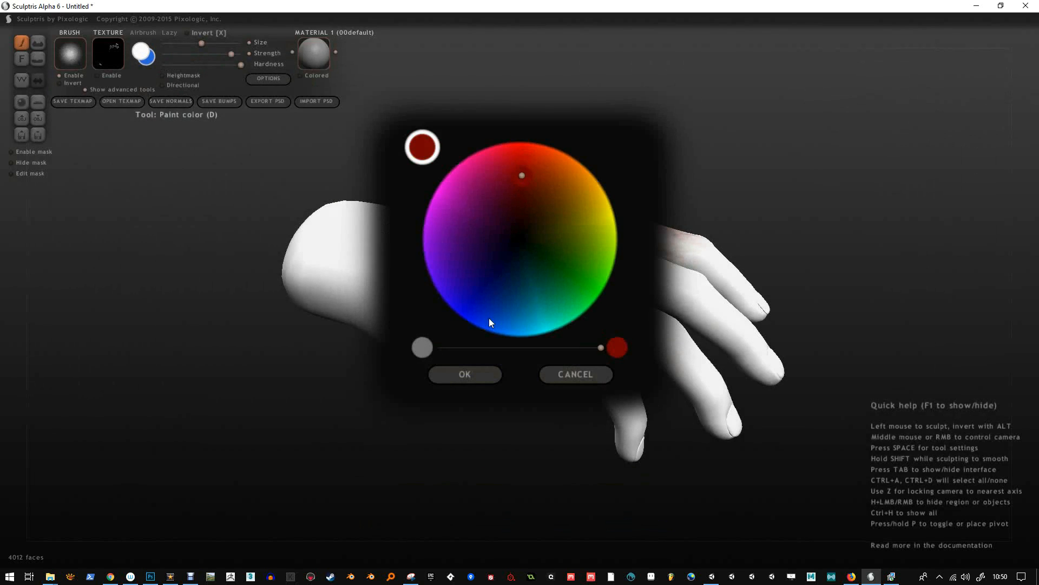
click(472, 373)
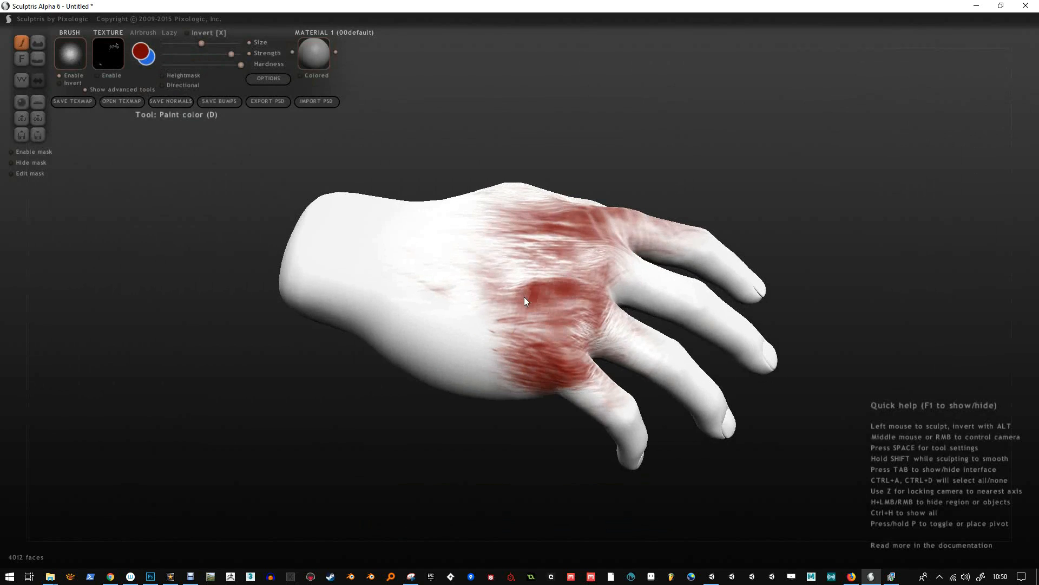
Lower the brush size, strength and hardness and dab dark red blood patches onto the knuckles and thumb base
middle_drag(583, 291, 584, 311)
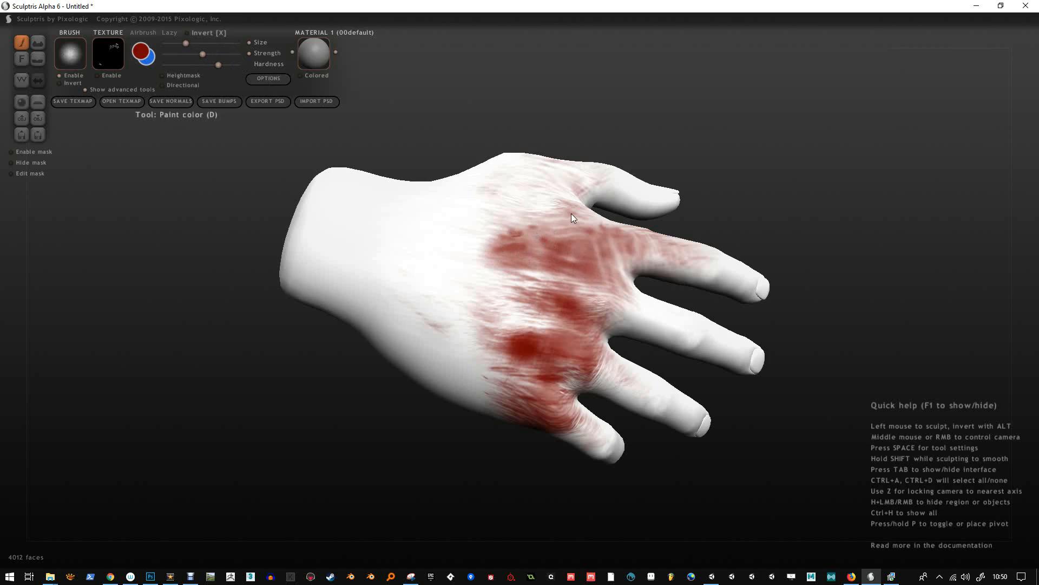
right_drag(573, 205, 590, 251)
right_drag(524, 236, 547, 340)
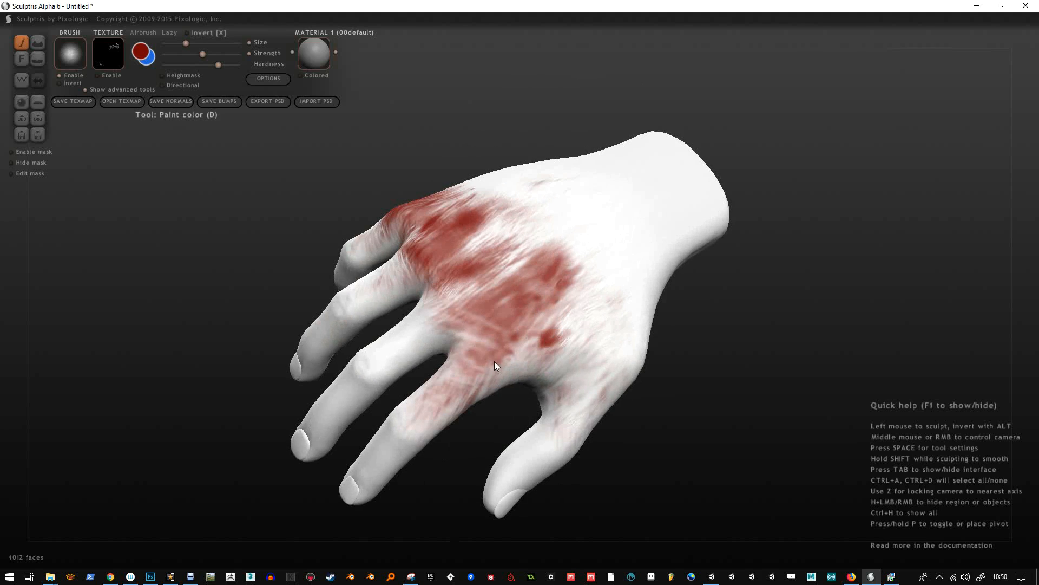
right_drag(519, 359, 586, 379)
click(578, 399)
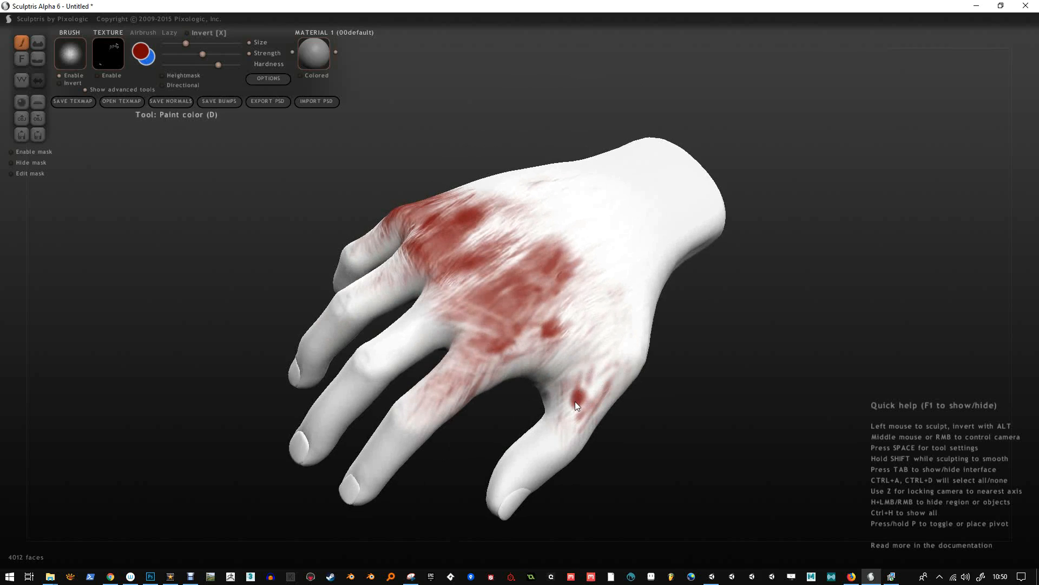
Dab dark red blood spots onto the index, middle and ring fingers, raising the brush hardness to maximum
right_drag(549, 328, 444, 325)
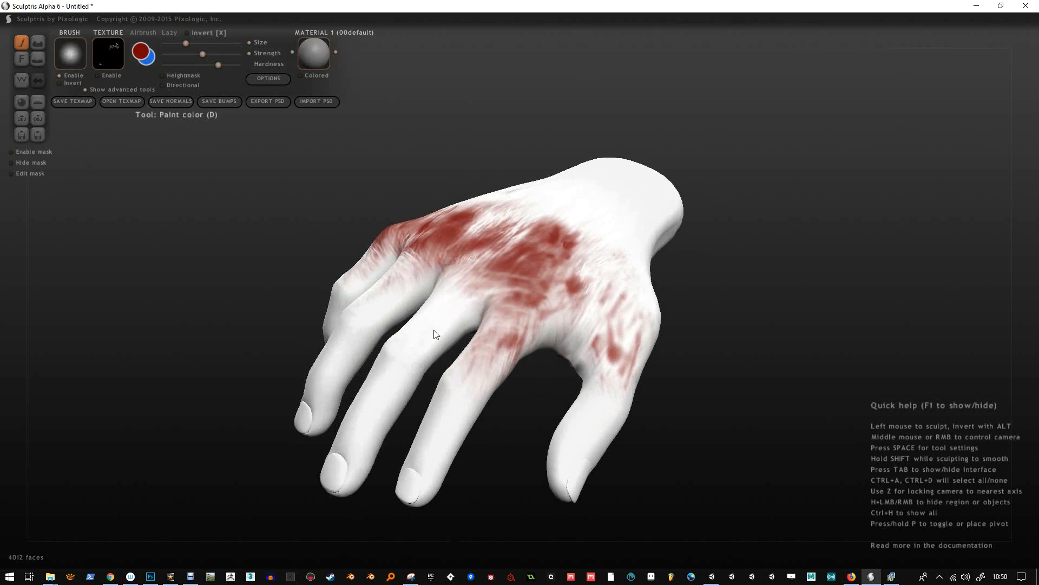
drag(431, 340, 448, 301)
right_drag(440, 323, 529, 388)
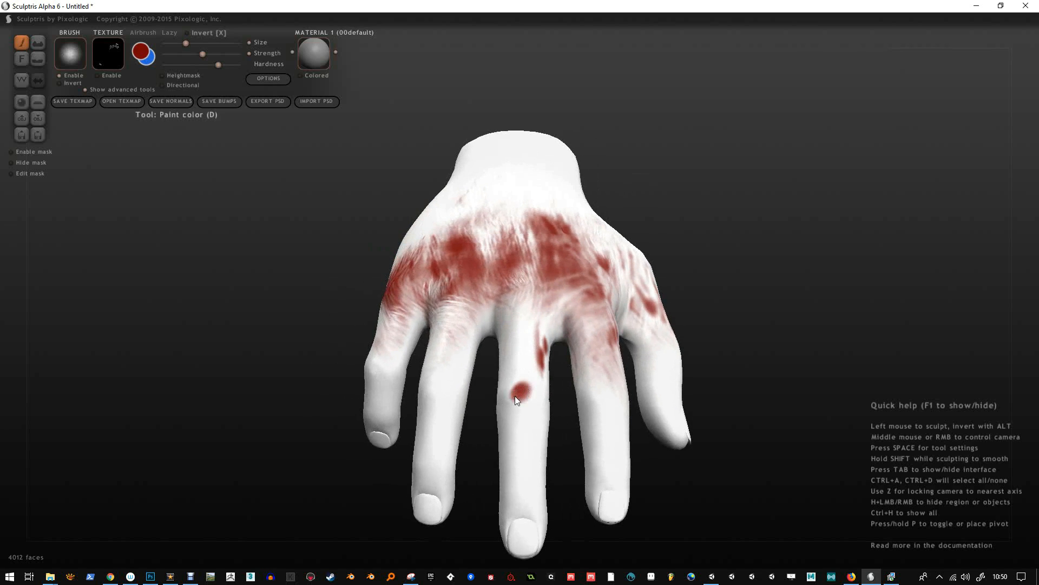
click(235, 65)
right_drag(489, 336, 500, 385)
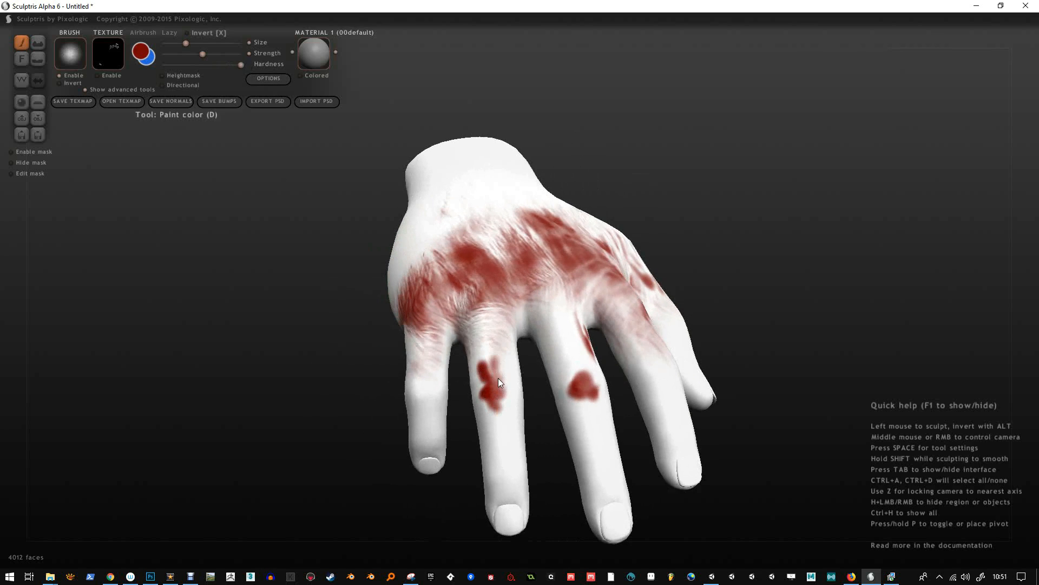
Enlarge the brush and paint dark red blood over the palm and the little finger side of the hand
mouse_move(473, 342)
right_down()
mouse_move(461, 360)
mouse_move(426, 307)
mouse_move(439, 326)
mouse_move(587, 155)
mouse_move(548, 239)
right_up()
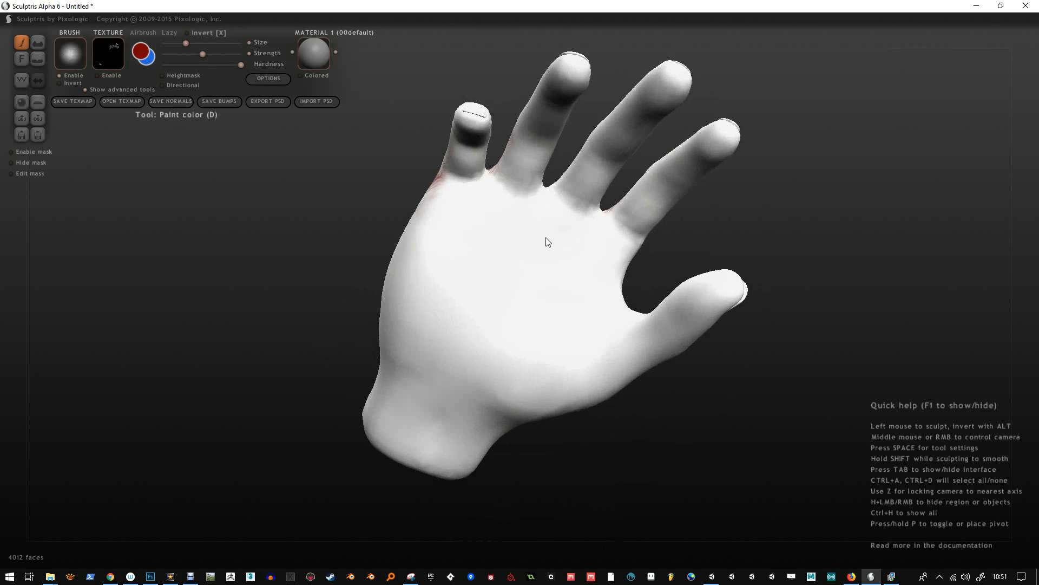
scroll(548, 233, up, 4)
mouse_move(516, 214)
mouse_down()
mouse_move(495, 232)
mouse_move(508, 230)
mouse_move(469, 225)
mouse_move(454, 237)
mouse_move(560, 257)
mouse_move(594, 341)
mouse_move(547, 327)
mouse_move(508, 349)
mouse_move(527, 364)
mouse_move(579, 271)
mouse_move(570, 219)
mouse_move(510, 187)
mouse_move(611, 264)
mouse_move(493, 217)
mouse_up()
scroll(594, 341, up, 3)
scroll(552, 319, down, 1)
mouse_move(488, 211)
middle_down()
mouse_move(473, 277)
mouse_move(481, 289)
middle_up()
mouse_move(541, 190)
middle_down()
mouse_move(546, 293)
mouse_move(531, 346)
middle_up()
scroll(532, 268, down, 3)
middle_drag(509, 275, 538, 321)
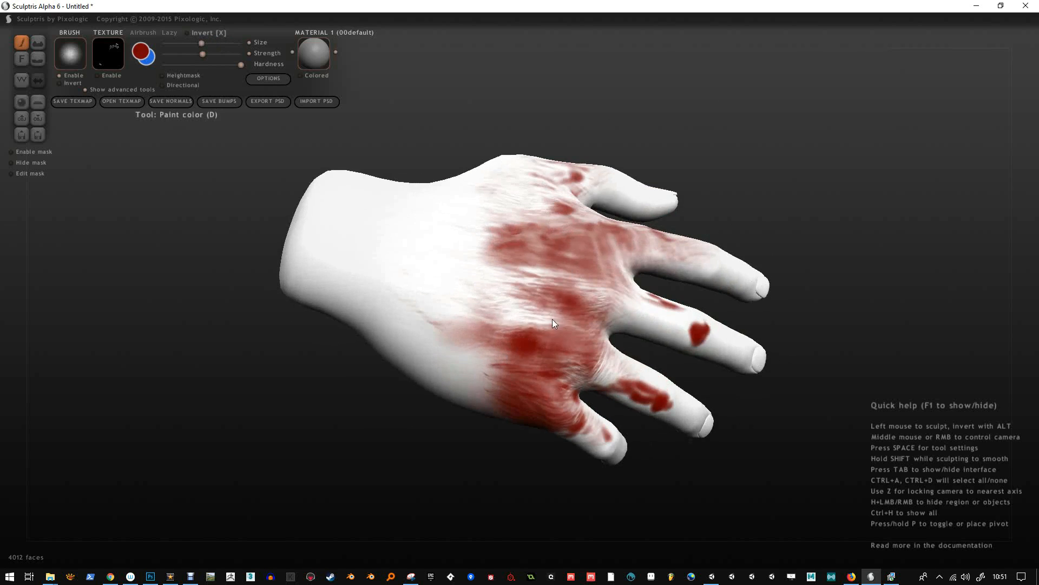
Paint soft dark red blood onto the middle finger, index finger and thumb
mouse_move(586, 313)
mouse_down()
mouse_move(684, 329)
mouse_move(665, 324)
mouse_up()
drag(683, 253, 638, 245)
middle_drag(637, 245, 634, 264)
drag(659, 192, 617, 166)
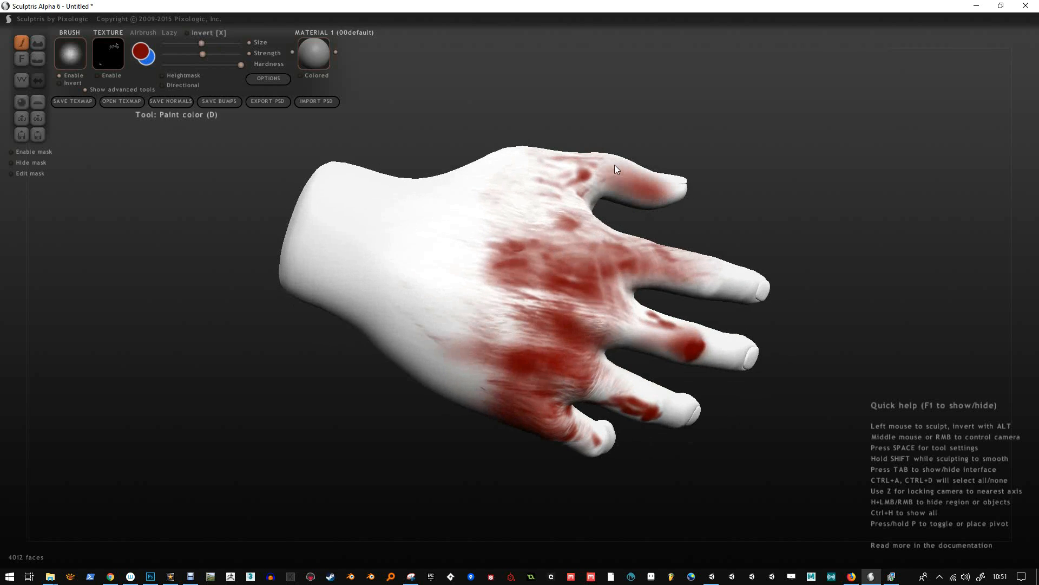
Choose the BloodySplatta brush and blend dark red splatter over the thumb, index finger and back of the hand
click(71, 53)
click(201, 167)
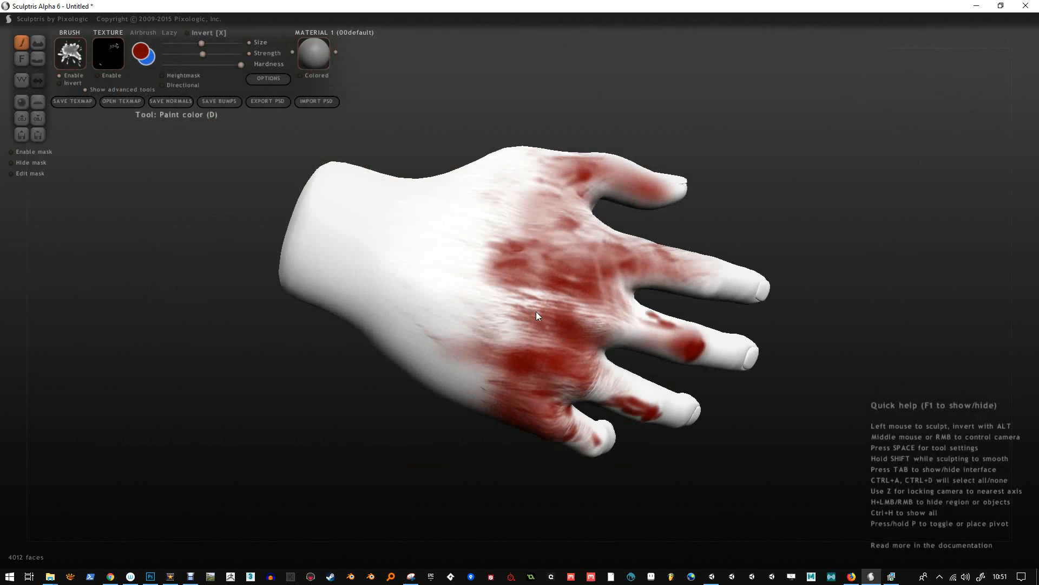
shift+scroll(531, 316, up, 2)
mouse_move(514, 247)
shift+mouse_down()
mouse_move(553, 243)
mouse_move(514, 233)
mouse_move(565, 232)
mouse_move(568, 290)
shift+mouse_up()
middle_drag(569, 290, 570, 311)
drag(570, 310, 592, 264)
middle_drag(592, 265, 589, 228)
drag(589, 229, 557, 220)
middle_drag(557, 220, 524, 256)
mouse_move(524, 256)
mouse_down()
mouse_move(502, 137)
mouse_move(536, 145)
mouse_move(645, 265)
mouse_up()
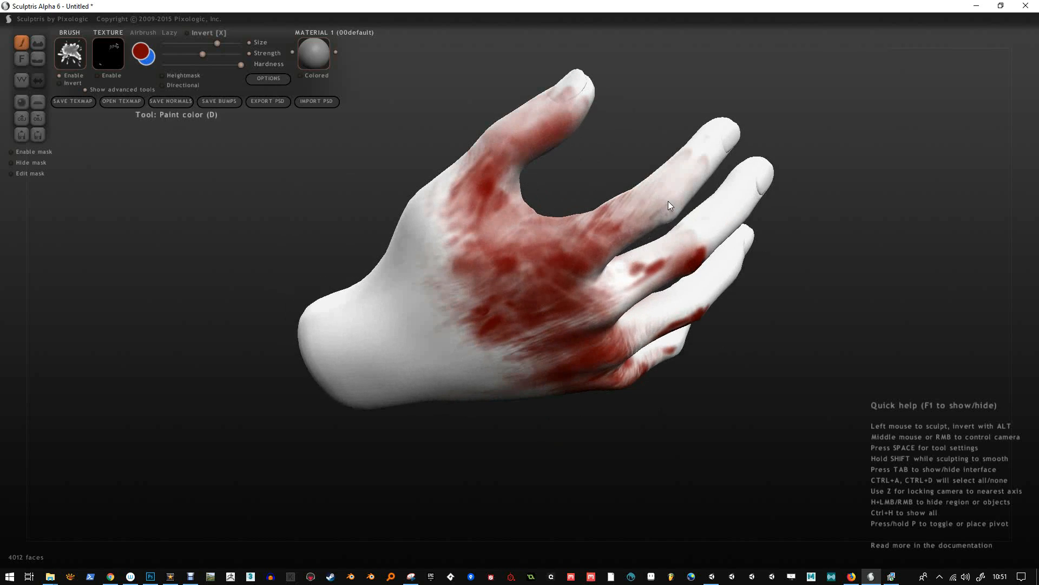
Paint dark red splatter along the fingers and across the outer side of the hand towards the wrist
middle_drag(668, 200, 647, 226)
drag(647, 225, 643, 292)
mouse_move(643, 291)
middle_down()
mouse_move(525, 210)
mouse_move(534, 167)
middle_up()
drag(698, 306, 577, 266)
middle_drag(577, 266, 464, 315)
mouse_move(464, 315)
mouse_down()
mouse_move(482, 343)
mouse_move(415, 297)
mouse_move(460, 271)
mouse_up()
mouse_move(460, 270)
middle_down()
mouse_move(414, 322)
mouse_move(423, 346)
middle_up()
mouse_move(459, 276)
mouse_down()
mouse_move(413, 234)
mouse_move(421, 289)
mouse_move(420, 246)
mouse_up()
mouse_move(419, 246)
middle_down()
mouse_move(401, 310)
mouse_move(468, 232)
middle_up()
mouse_move(469, 231)
mouse_down()
mouse_move(472, 269)
mouse_move(497, 307)
mouse_up()
middle_drag(497, 306, 559, 236)
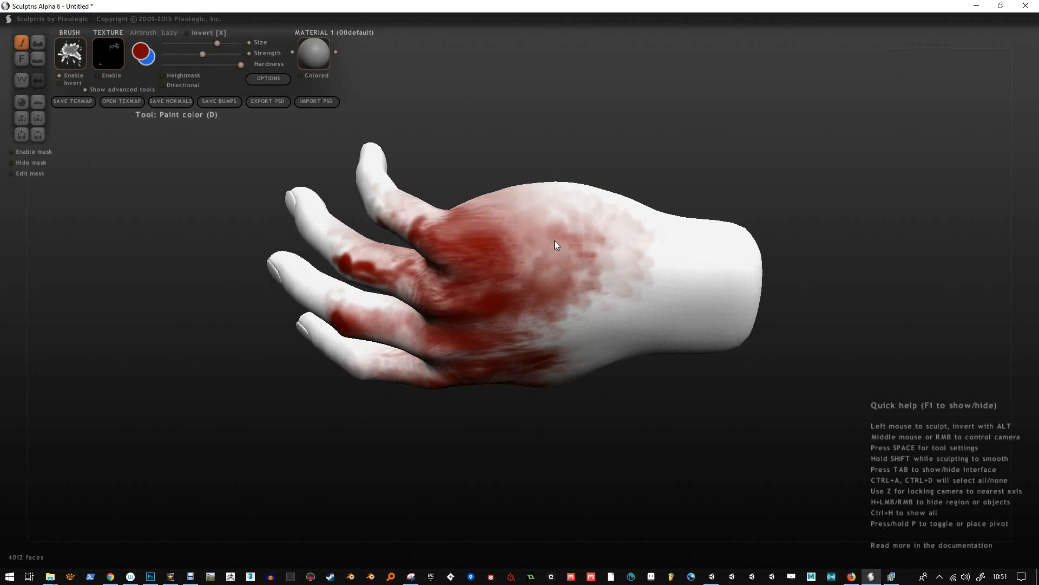
Add further splatter strokes over the side of the hand and the wrist to tint the remaining white skin
drag(559, 236, 498, 242)
middle_drag(498, 241, 488, 278)
drag(488, 278, 571, 252)
middle_drag(572, 252, 553, 333)
drag(553, 334, 561, 341)
Examine the painted blood on the back and palm of the hand from several angles and from farther away
middle_drag(561, 341, 562, 394)
mouse_move(349, 331)
middle_down()
mouse_move(398, 293)
mouse_move(401, 246)
mouse_move(506, 231)
mouse_move(538, 364)
middle_up()
middle_drag(522, 274, 470, 287)
scroll(487, 288, up, 2)
scroll(494, 288, down, 8)
mouse_move(515, 242)
middle_down()
mouse_move(619, 251)
mouse_move(585, 337)
mouse_move(476, 243)
mouse_move(496, 316)
mouse_move(494, 293)
middle_up()
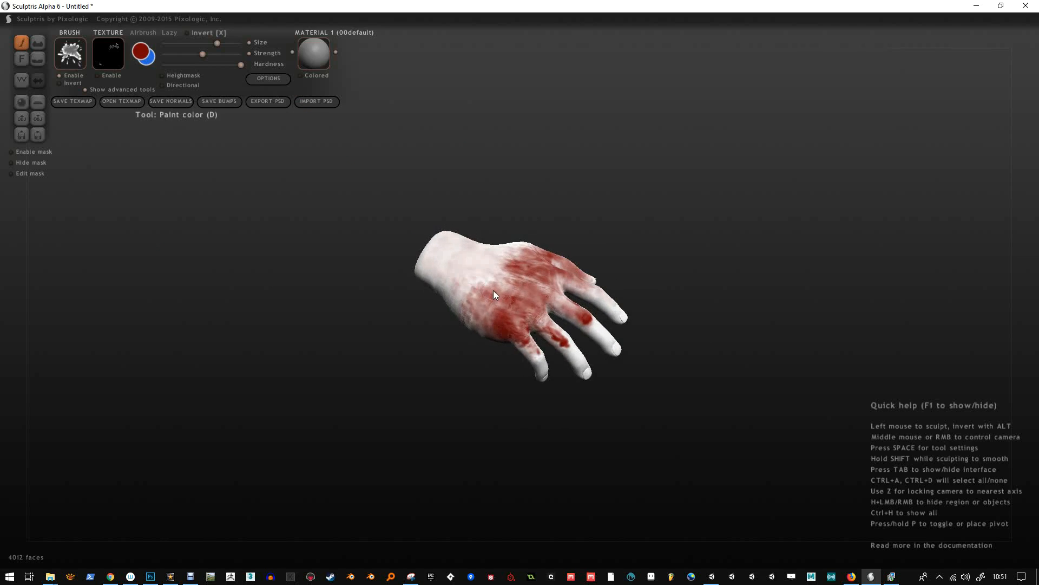
mouse_move(592, 368)
middle_down()
mouse_move(563, 356)
mouse_move(556, 368)
mouse_move(511, 224)
middle_up()
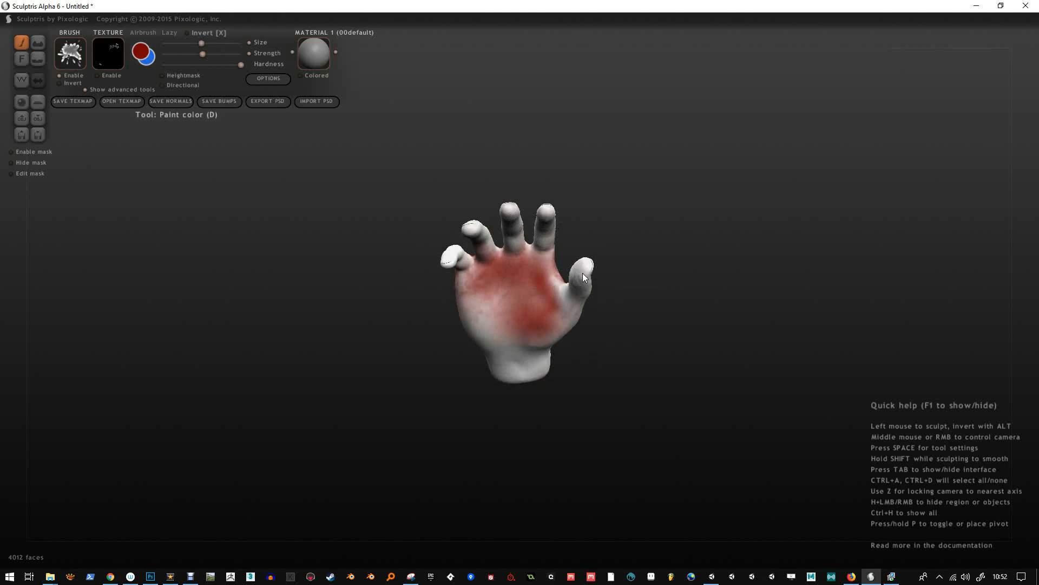
Check the painted hand from several angles and save its texture map as the PNG image BloodTemp on the Desktop
middle_drag(485, 255, 463, 310)
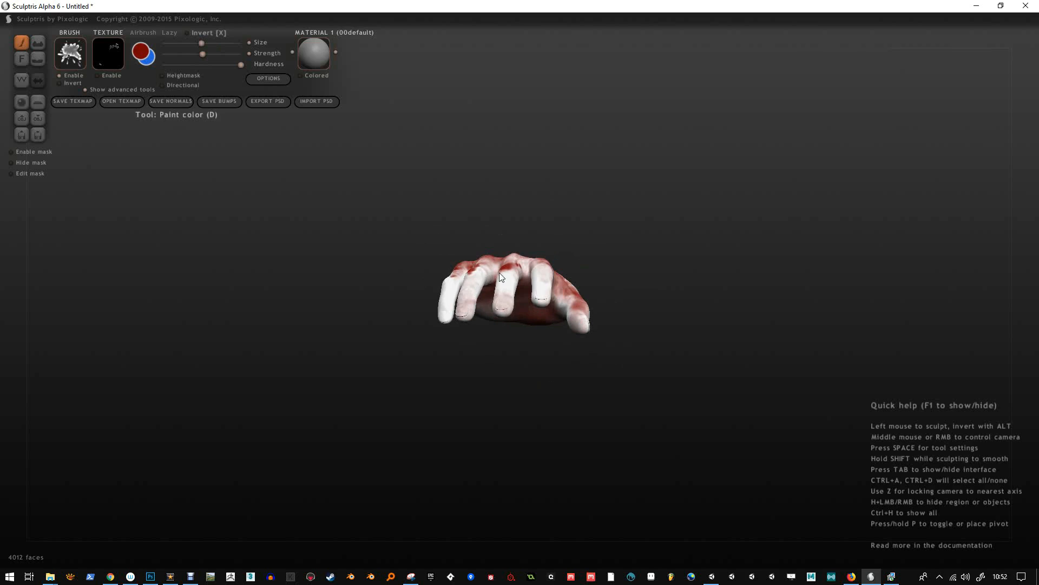
middle_drag(489, 317, 363, 392)
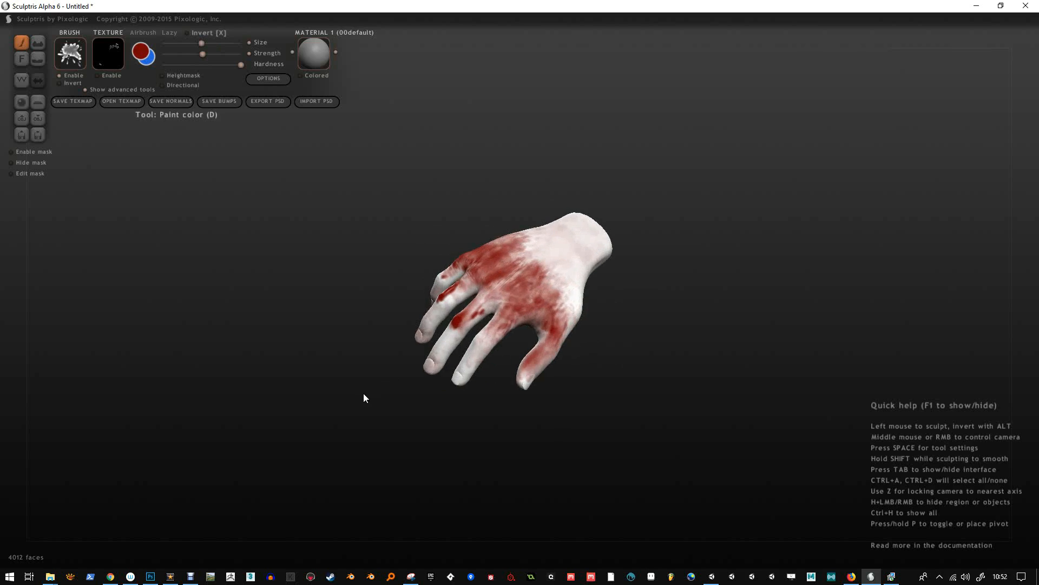
scroll(564, 333, up, 5)
middle_drag(538, 398, 511, 340)
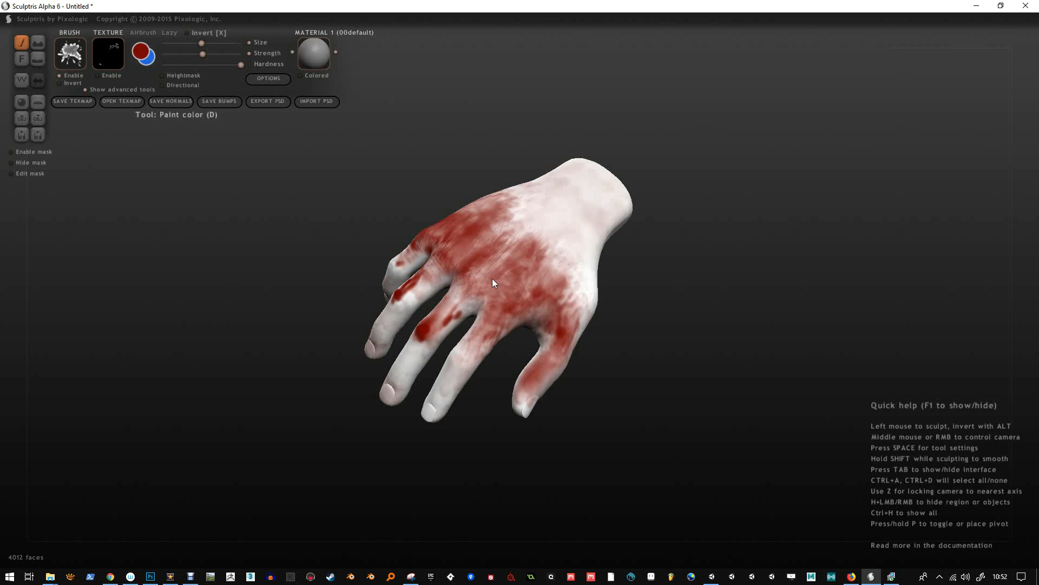
middle_drag(492, 280, 515, 302)
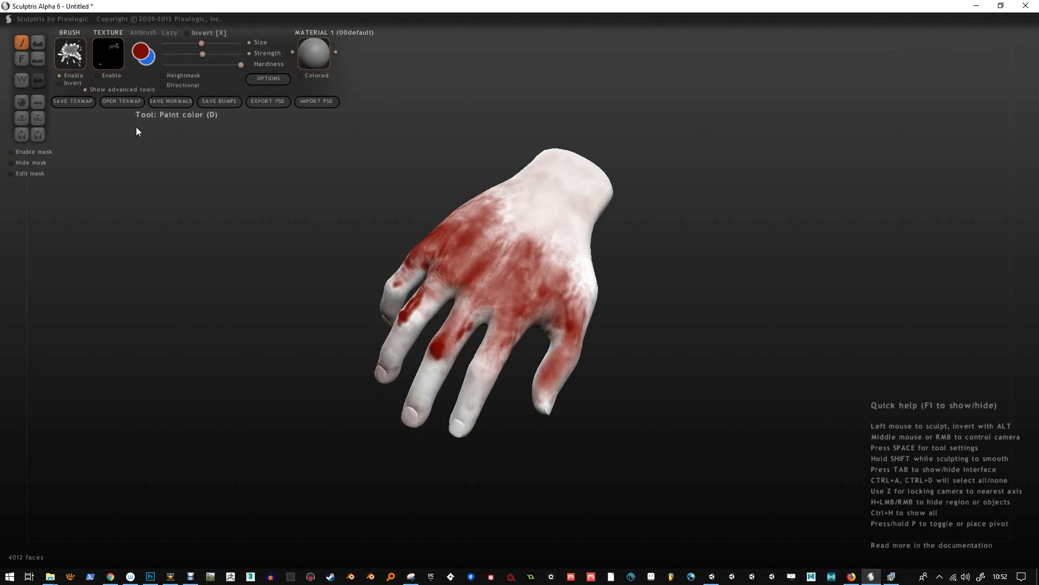
click(76, 102)
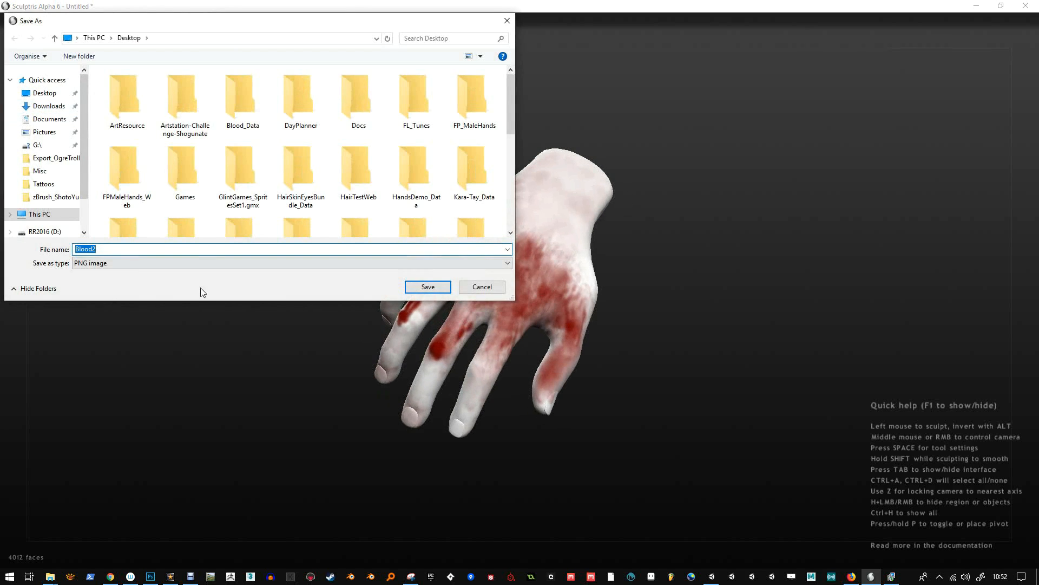
click(100, 251)
key(BackSpace)
text(T)
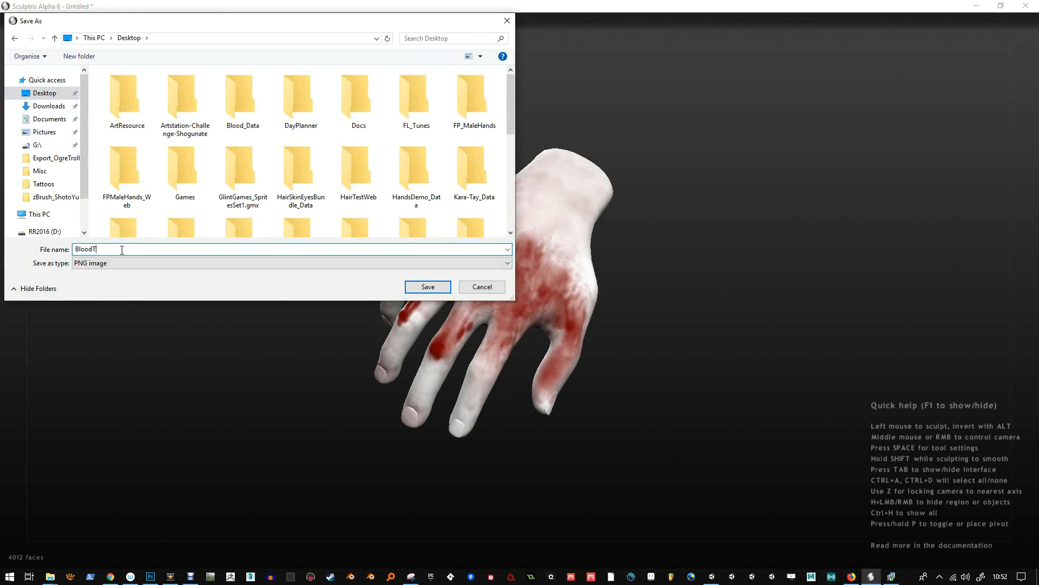
text(emp)
key(Return)
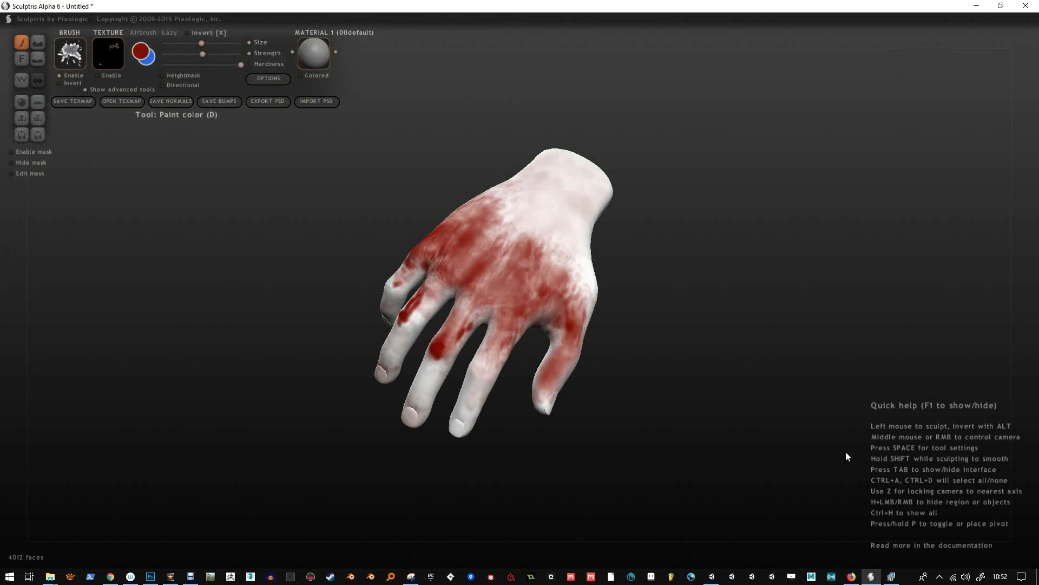
Switch to GIMP 2.10.8 by finding it in the system search and launching it
click(591, 374)
click(10, 577)
text(gimp)
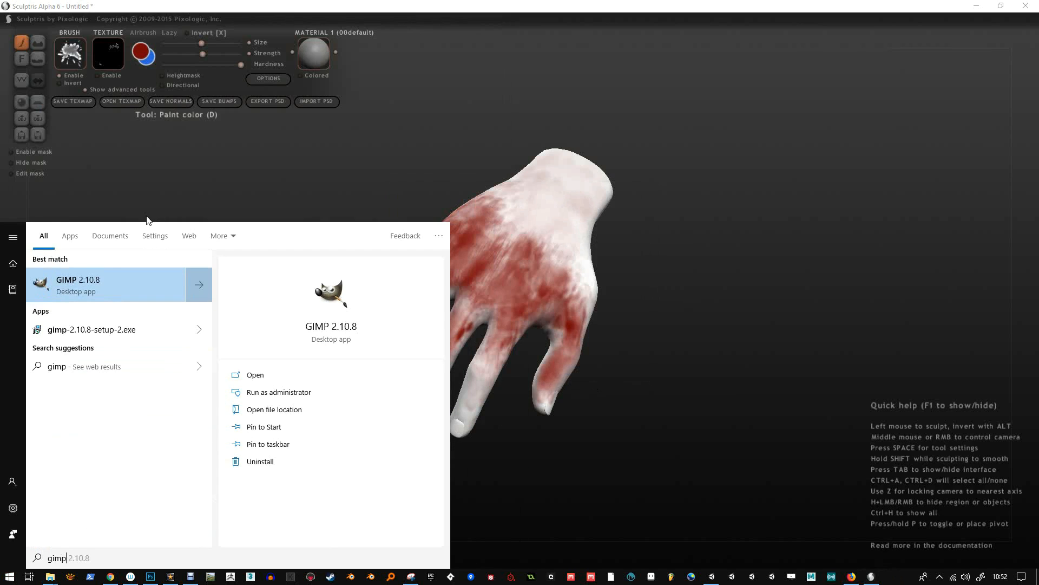
click(96, 288)
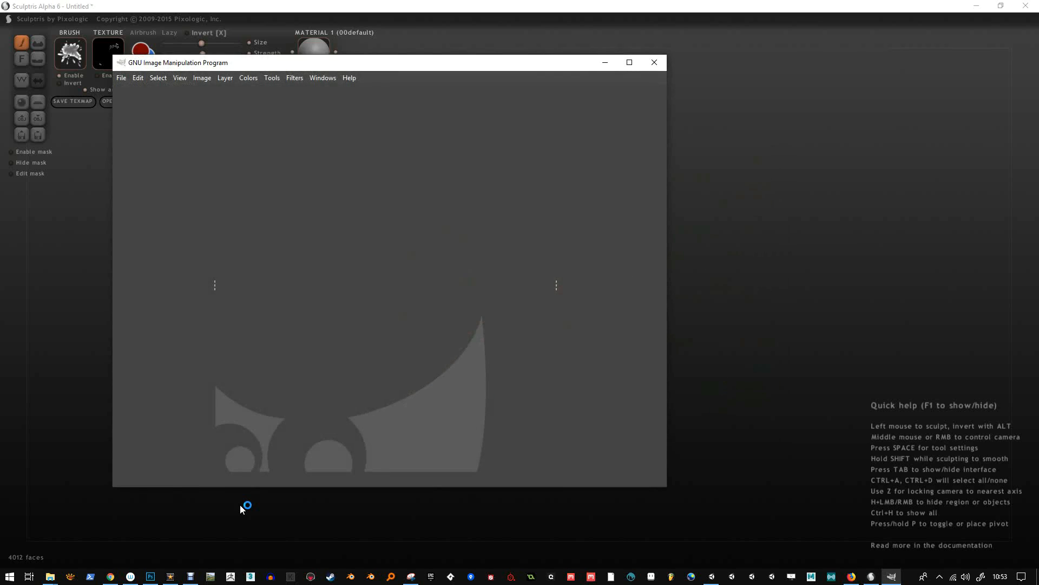
Open the saved BloodTemp.png texture from the Desktop folder
click(122, 79)
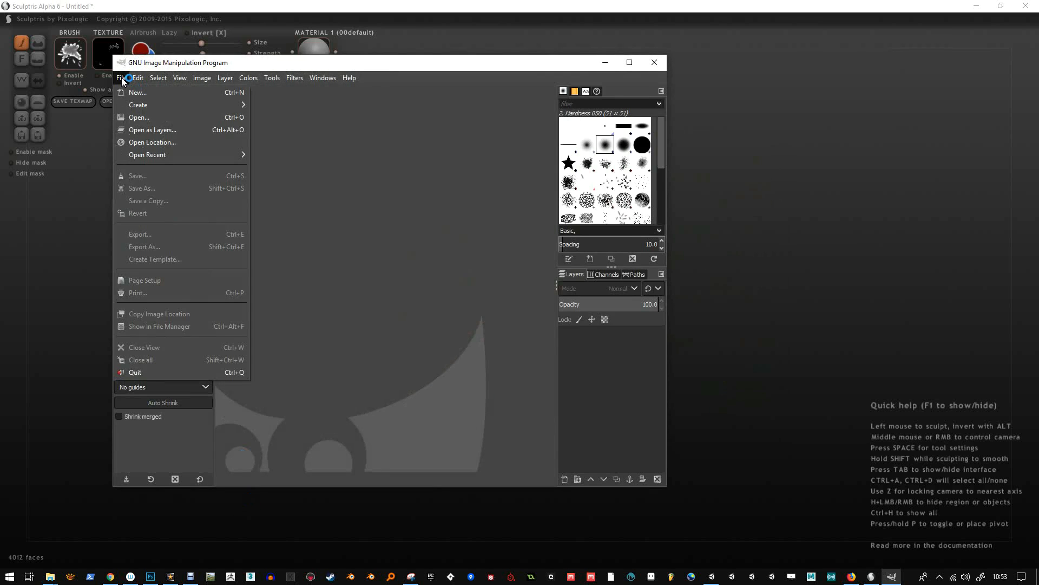
click(149, 116)
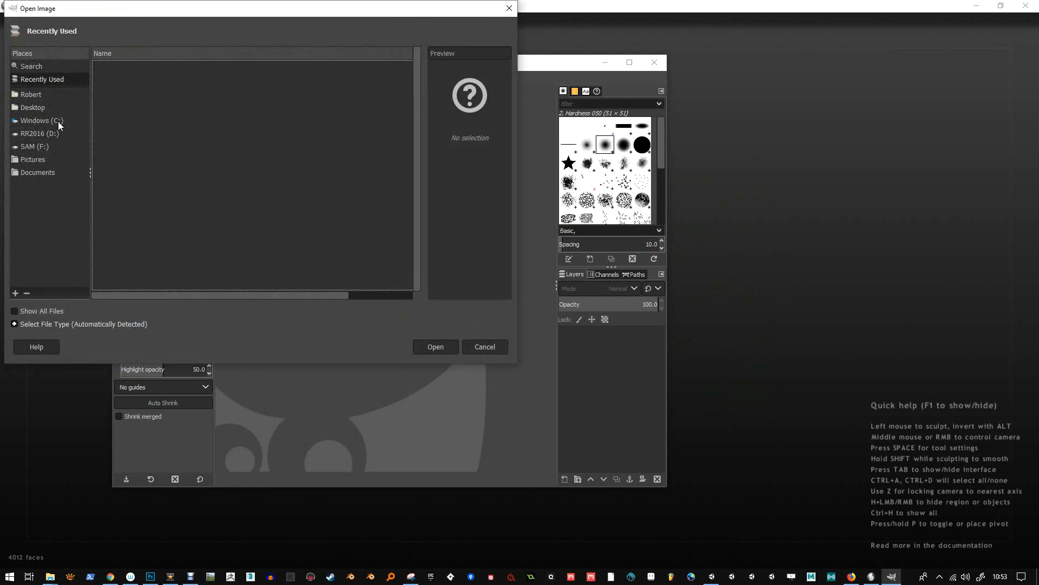
click(41, 107)
scroll(261, 198, down, 6)
scroll(262, 198, up, 3)
double_click(125, 167)
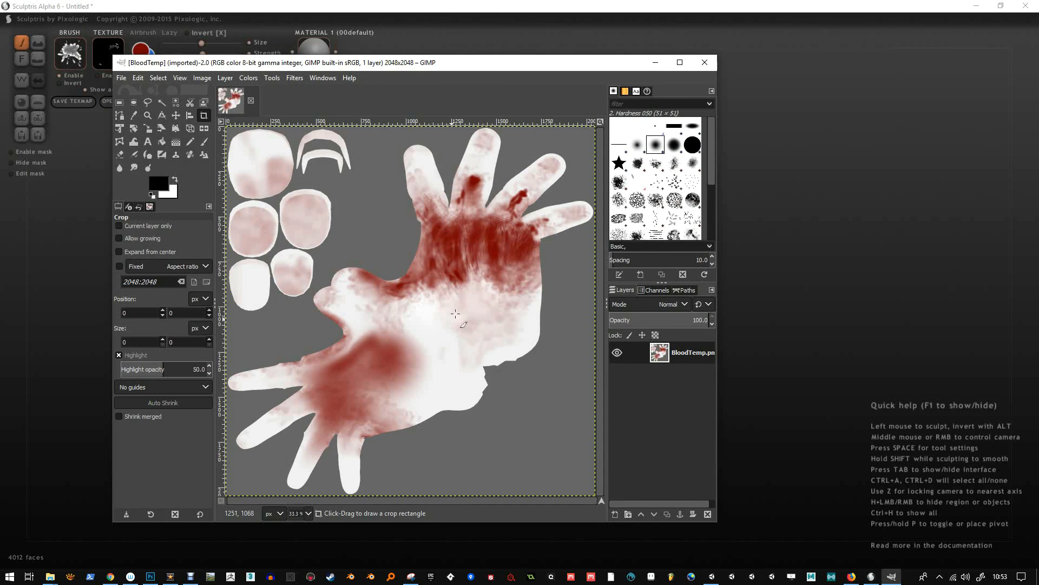
Maximize the image window and widen the brushes and layers area, keeping the layer list displayed
click(680, 62)
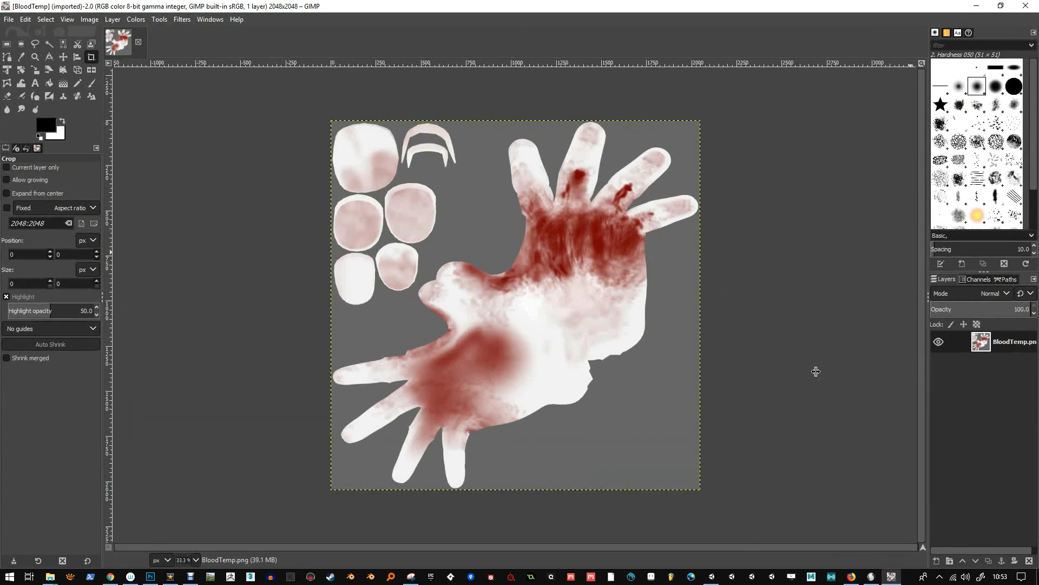
drag(928, 370, 811, 371)
click(855, 280)
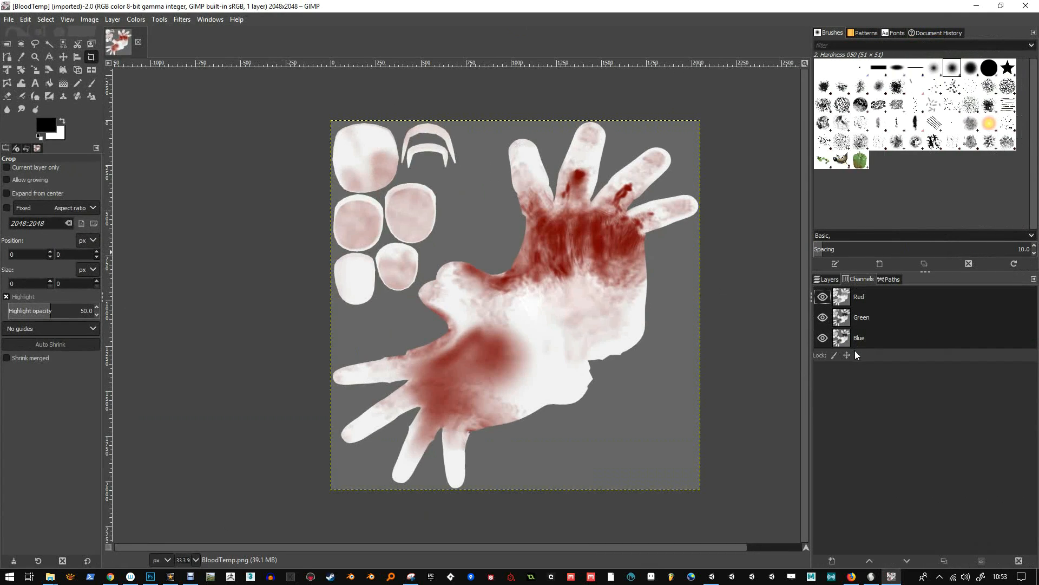
click(829, 280)
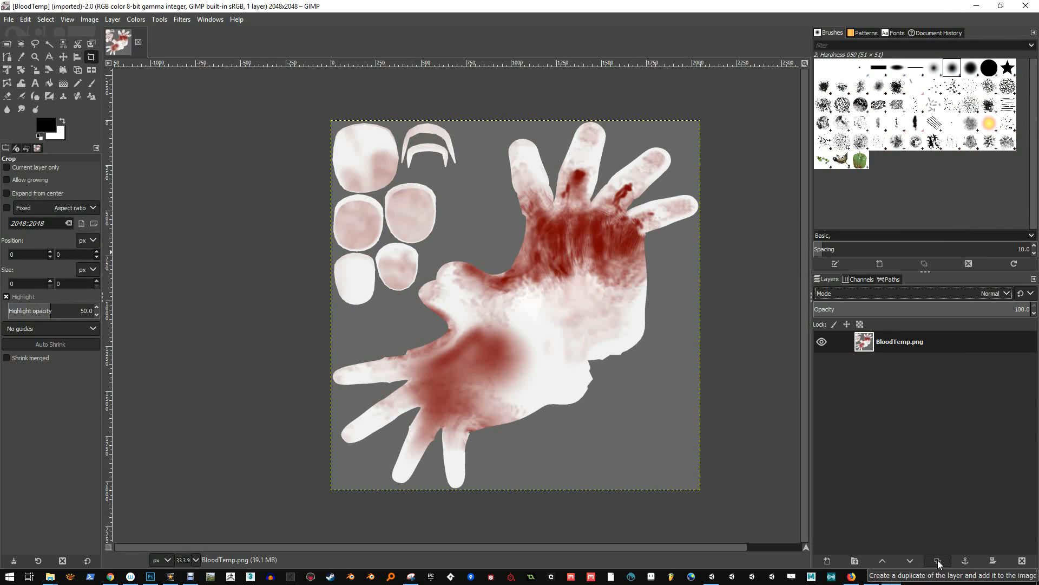
Add a layer mask to the BloodTemp.png layer, initialized to a grayscale copy of the layer
click(995, 564)
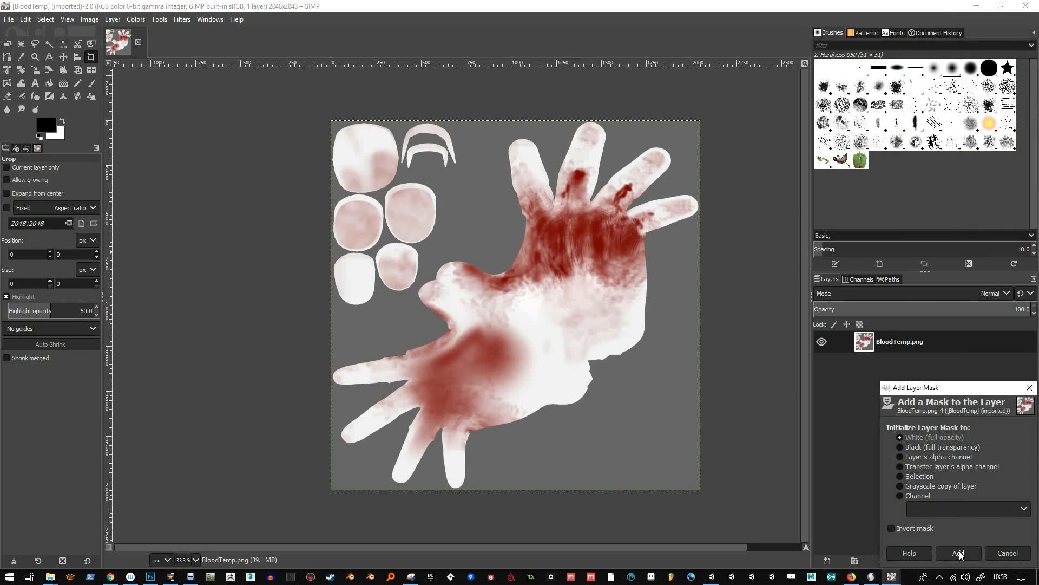
click(900, 486)
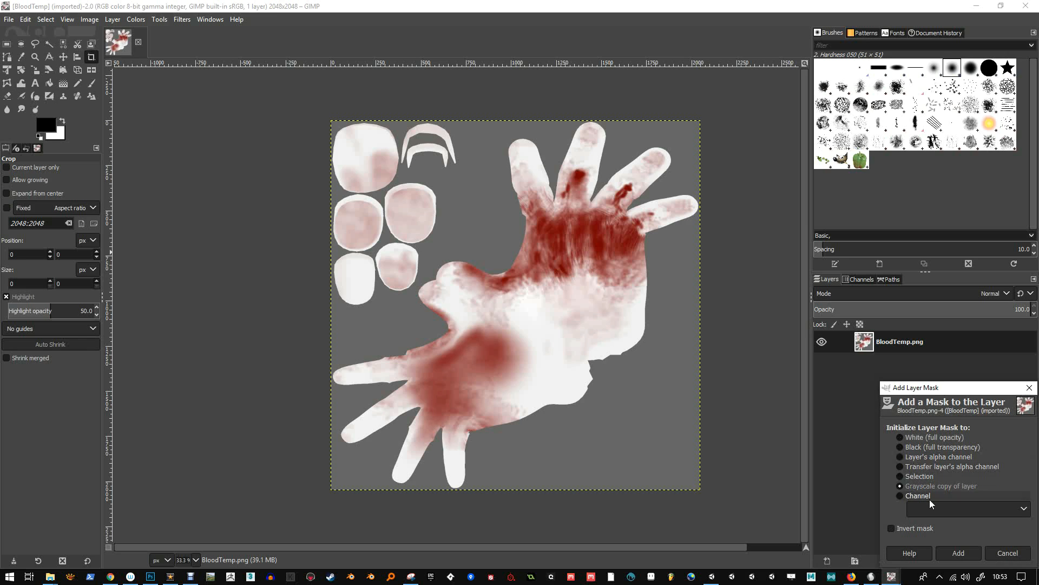
click(959, 553)
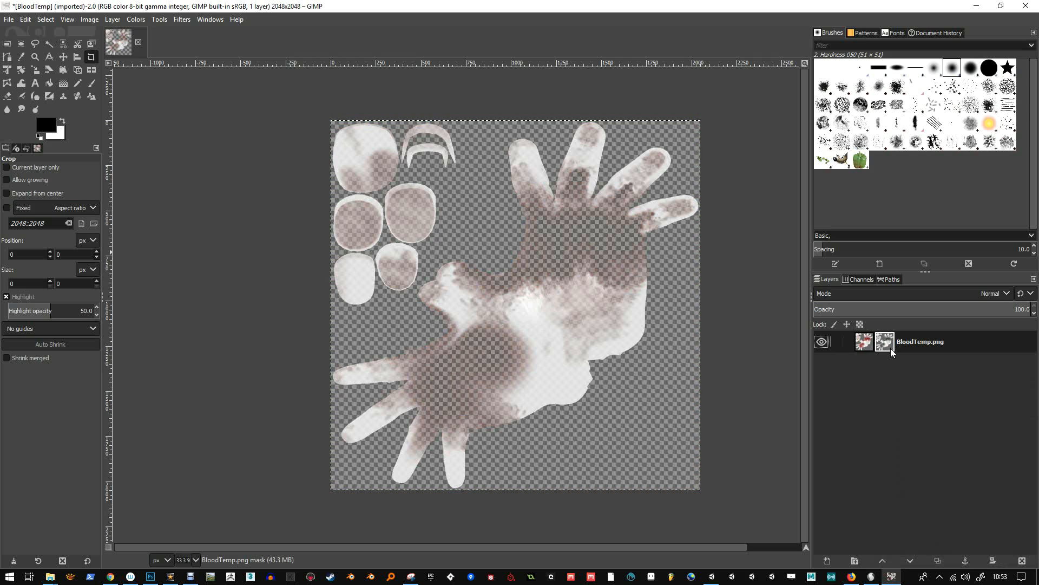
Invert the colors of the BloodTemp.png layer mask
click(94, 18)
mouse_move(28, 20)
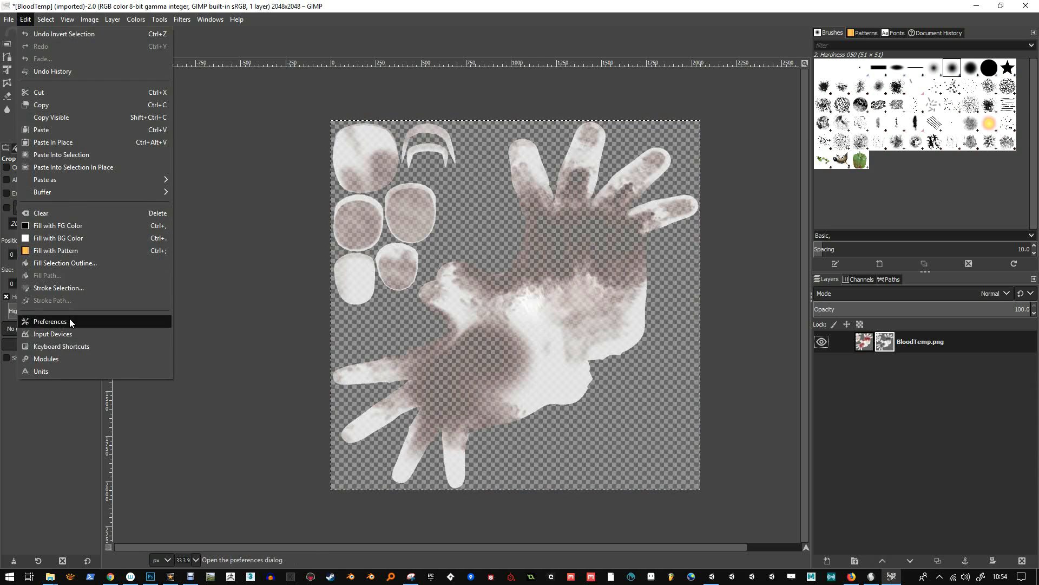
mouse_move(83, 18)
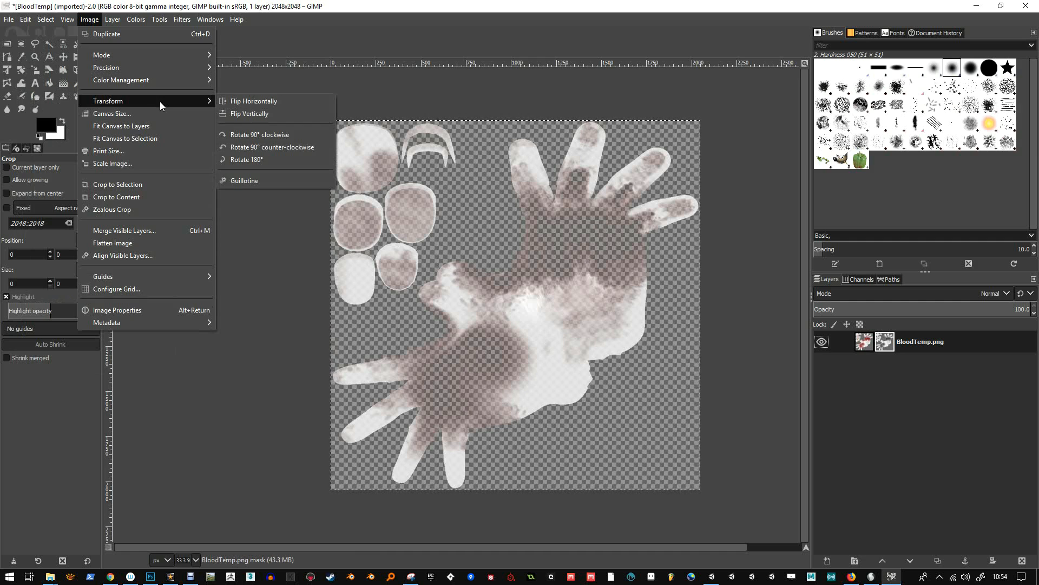
mouse_move(127, 20)
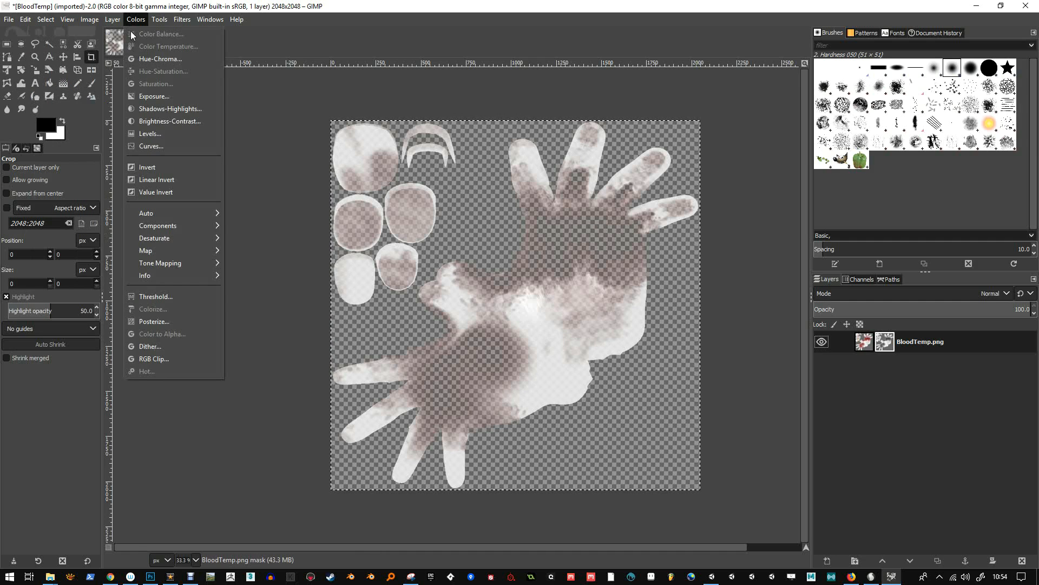
click(157, 166)
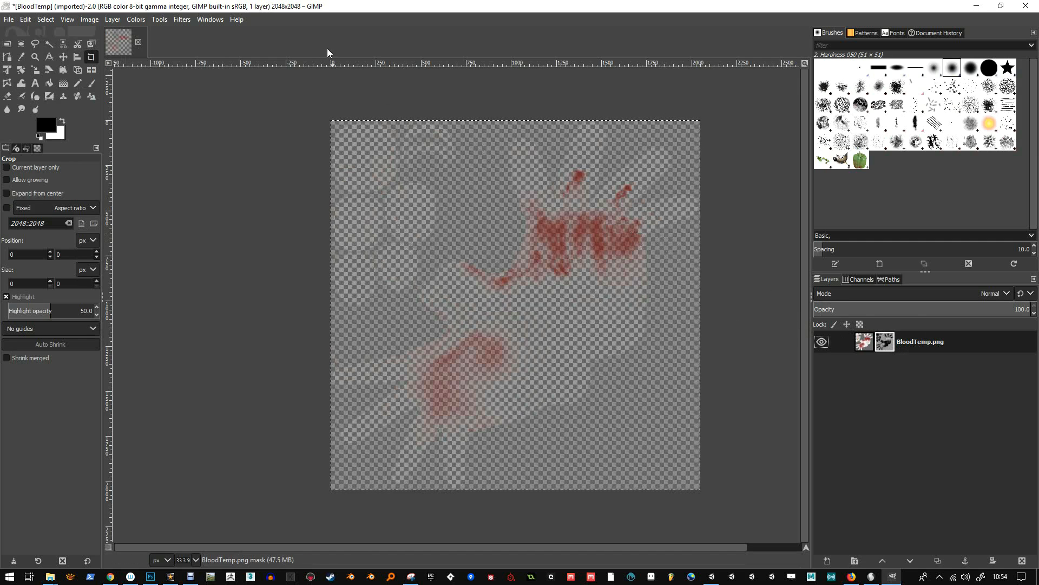
Adjust the layer mask's Levels to a midtone input of 0.26 and a white input level of 166
click(113, 20)
mouse_move(162, 23)
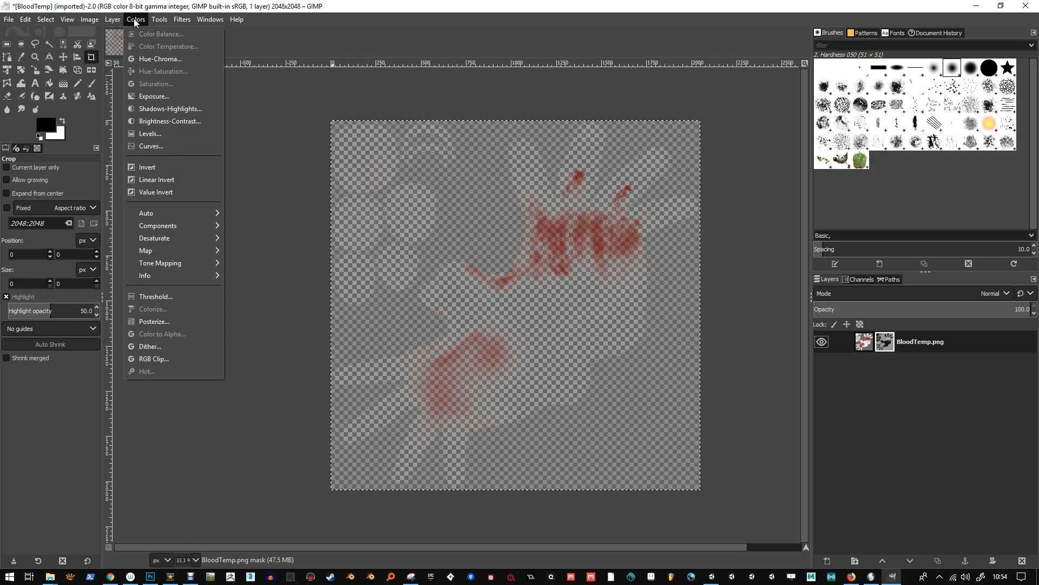
click(144, 133)
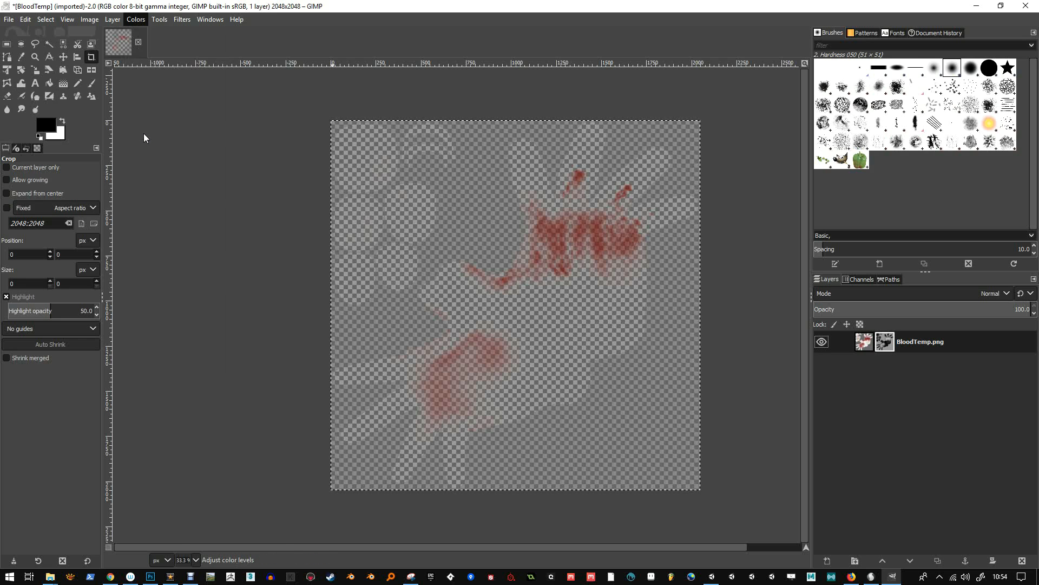
drag(157, 134, 128, 132)
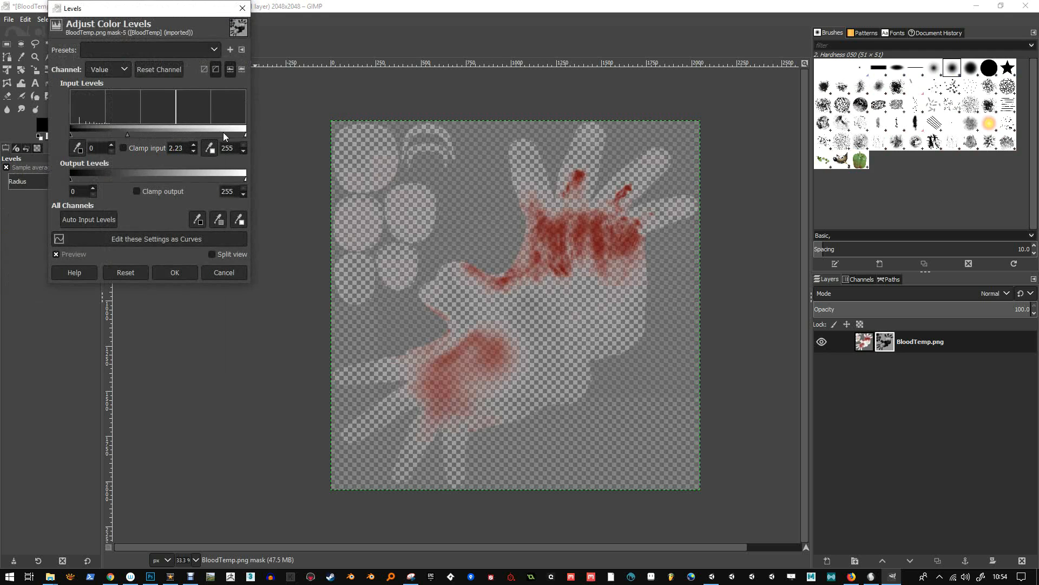
drag(243, 135, 190, 135)
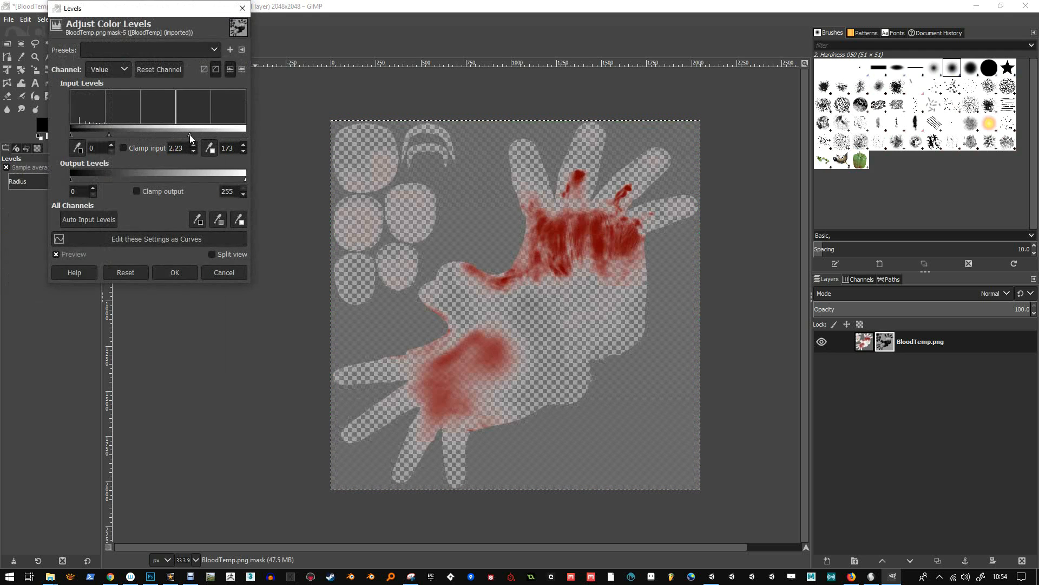
drag(113, 134, 107, 131)
drag(189, 135, 114, 135)
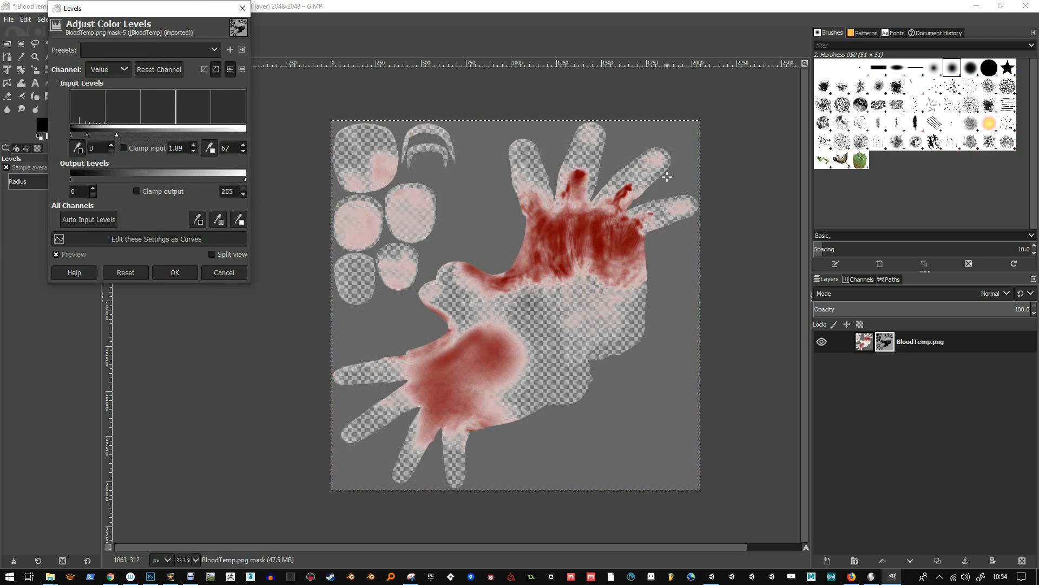
drag(119, 135, 172, 139)
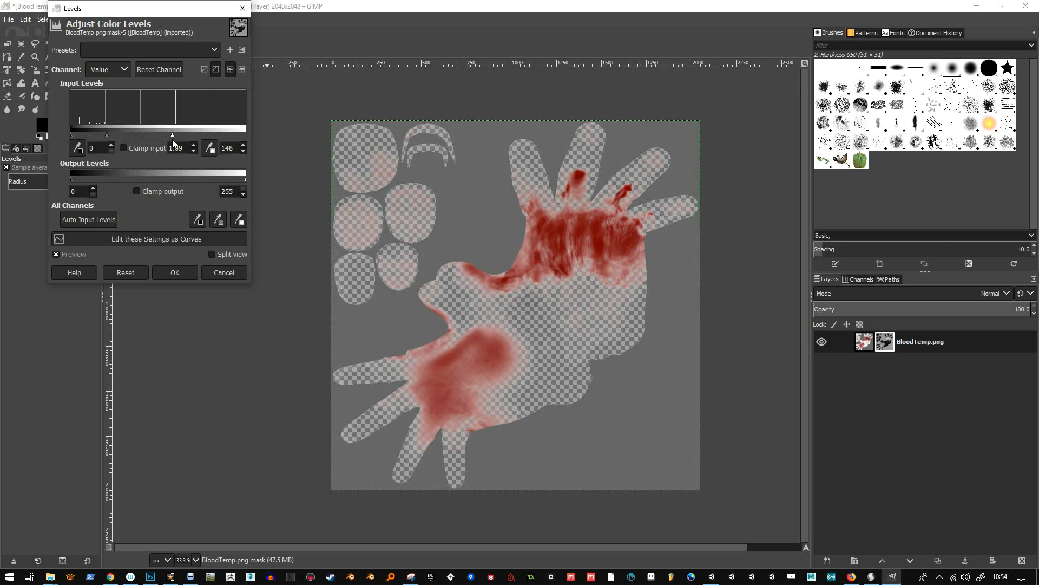
drag(106, 134, 142, 135)
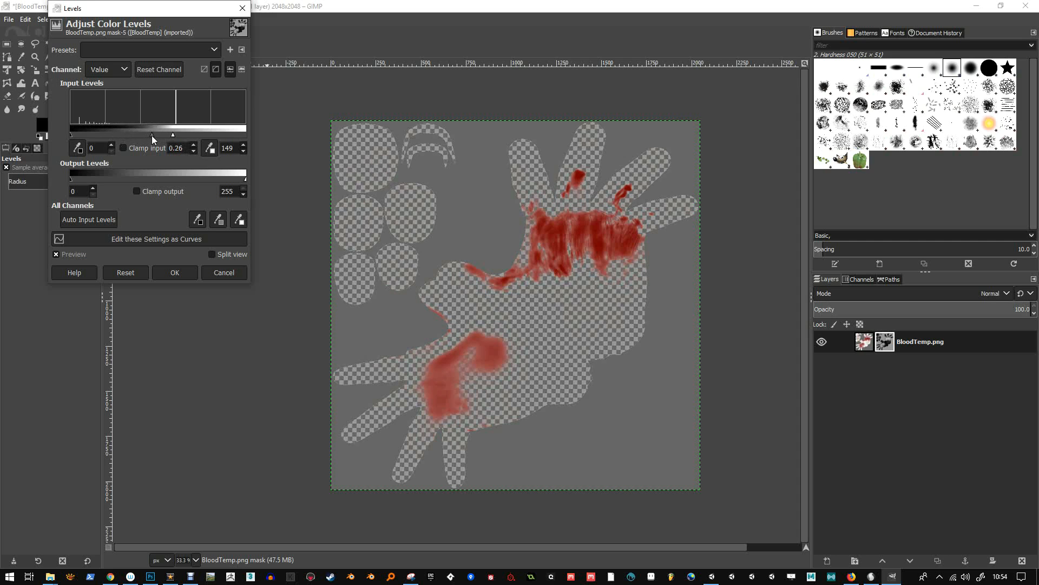
drag(172, 135, 185, 135)
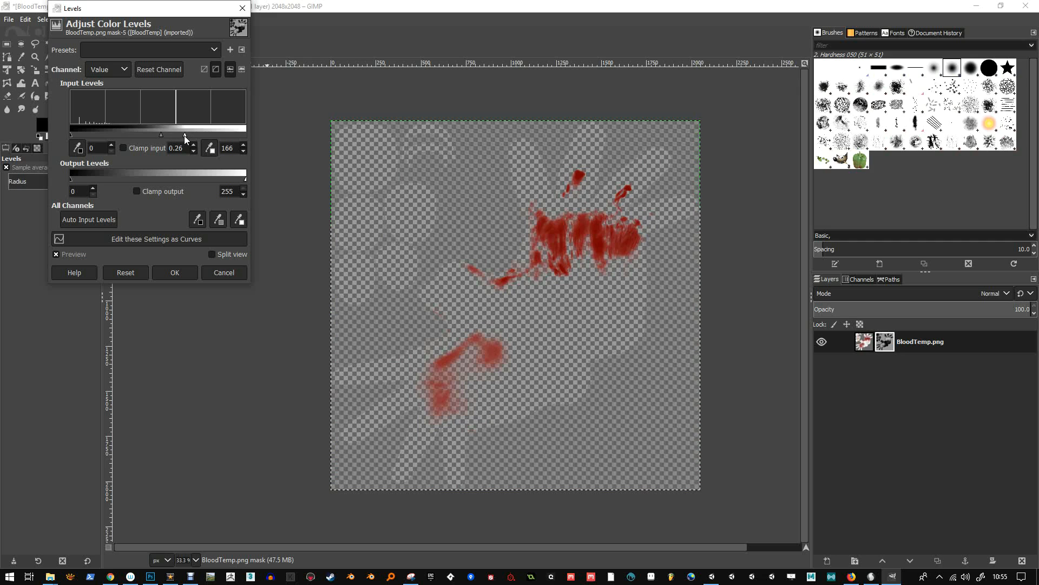
click(170, 268)
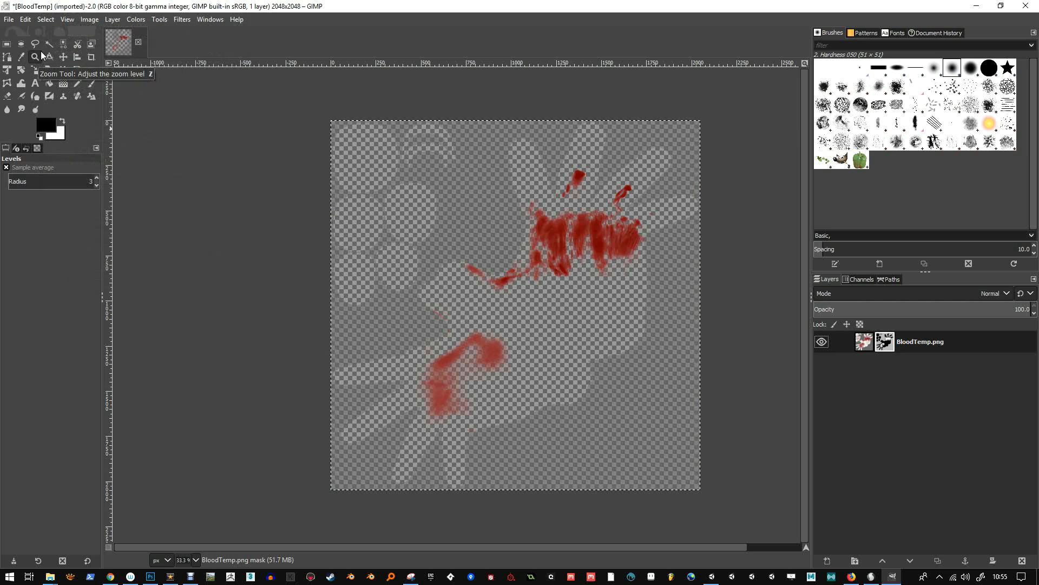
Activate Fuzzy Select, duplicate the blood image and show the duplicate's undo history
click(49, 44)
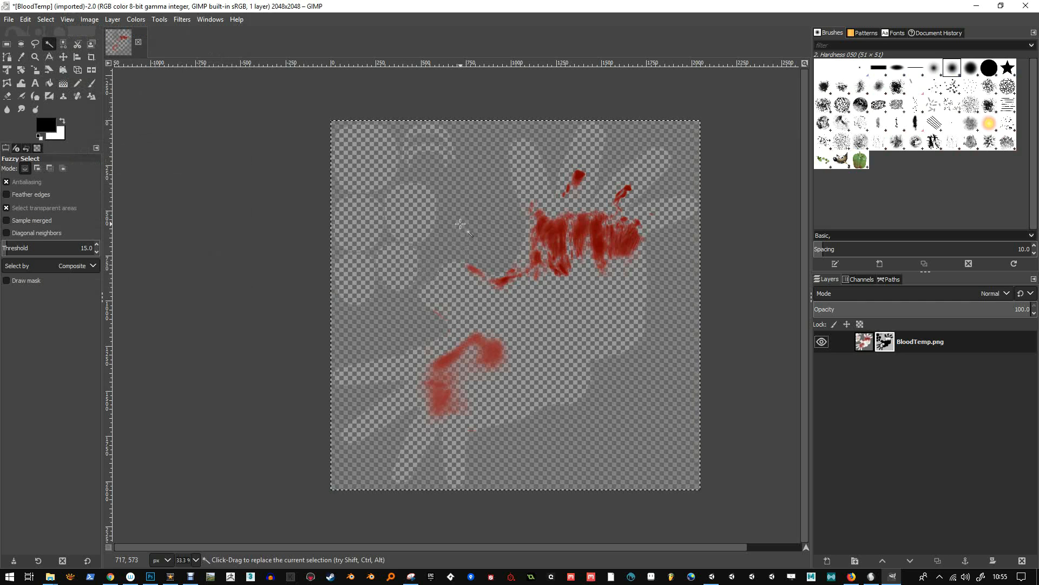
key(ctrl+d)
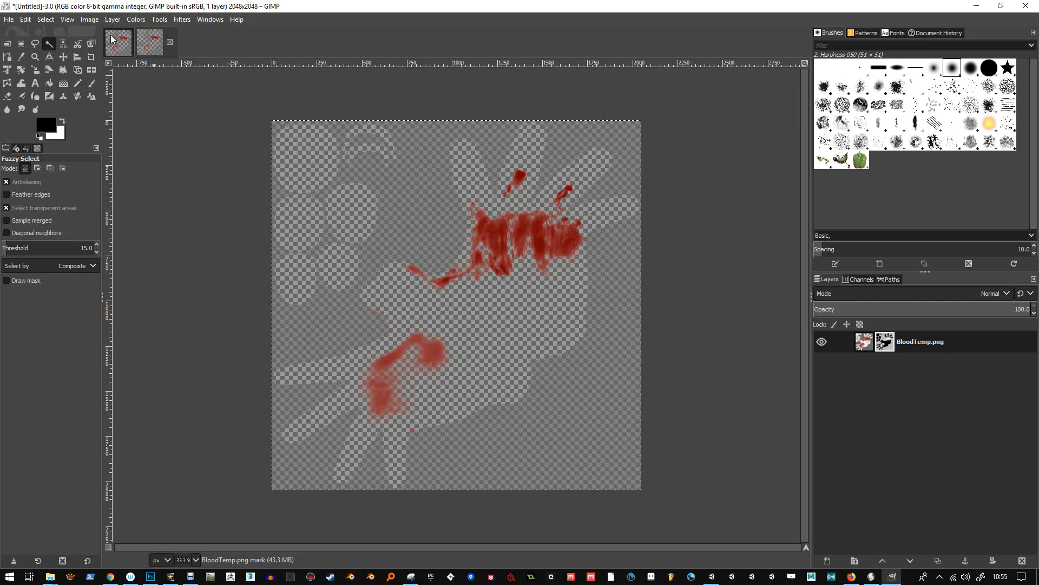
click(27, 22)
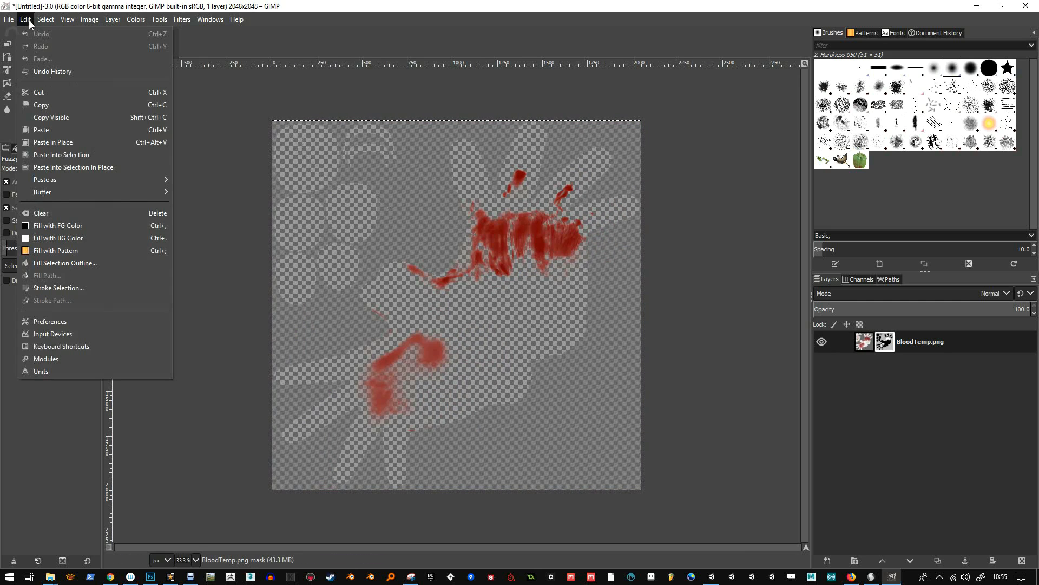
click(34, 71)
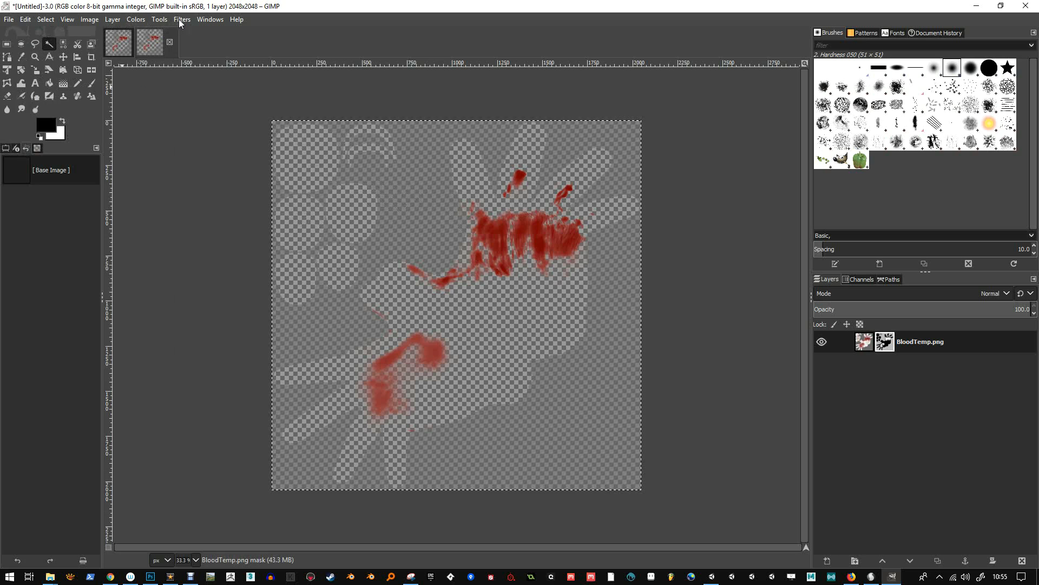
Replace the full selection with a fuzzy selection of the faint background around the hand shapes, then try clearing it and undo that
click(44, 20)
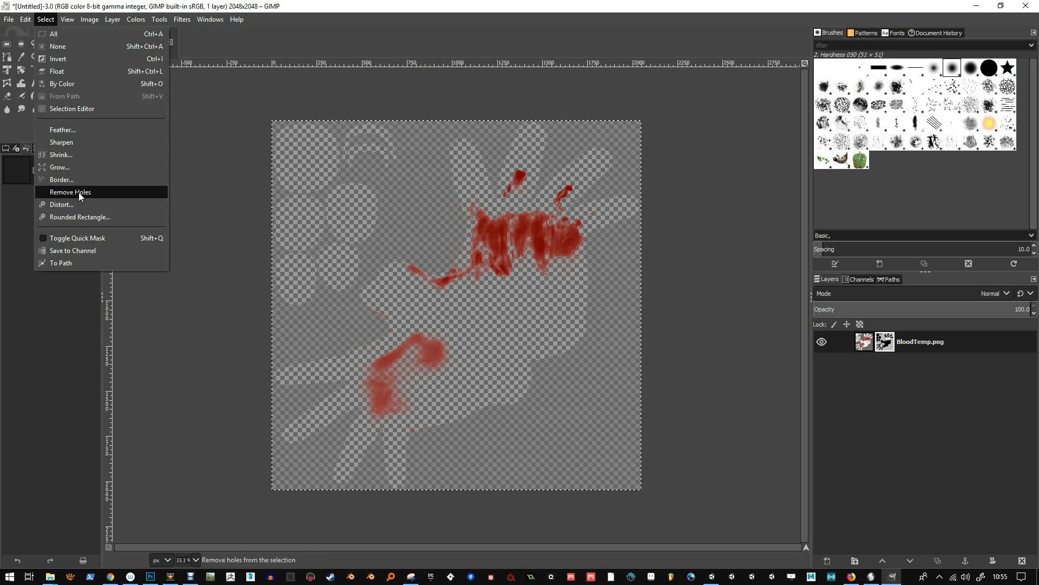
click(59, 46)
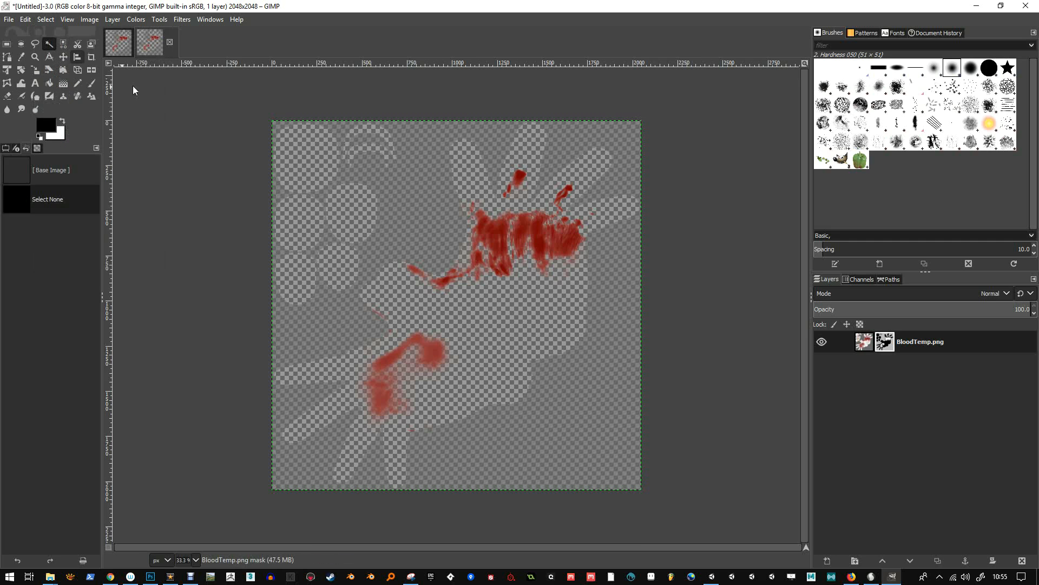
click(421, 219)
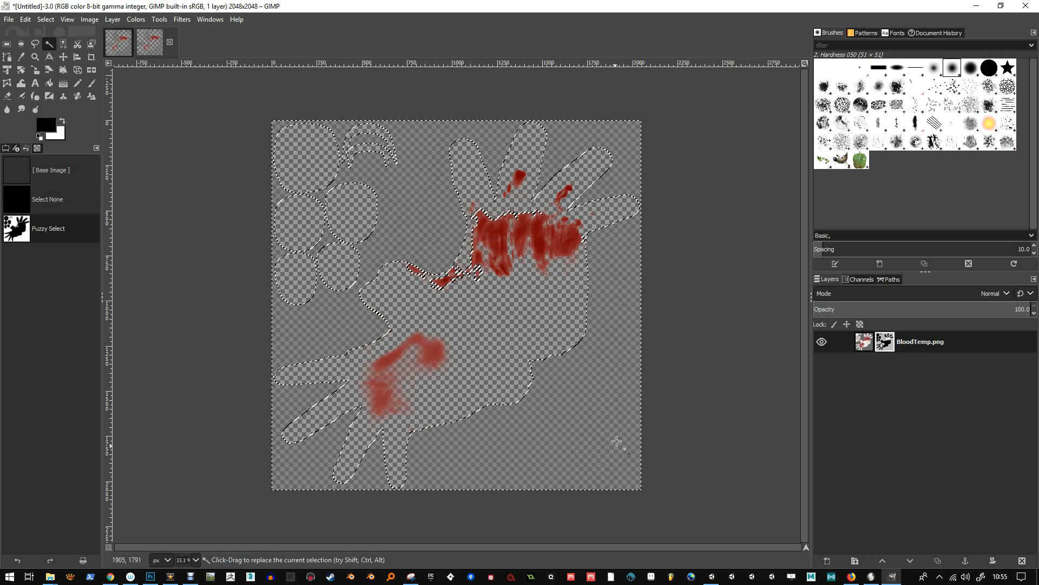
key(Delete)
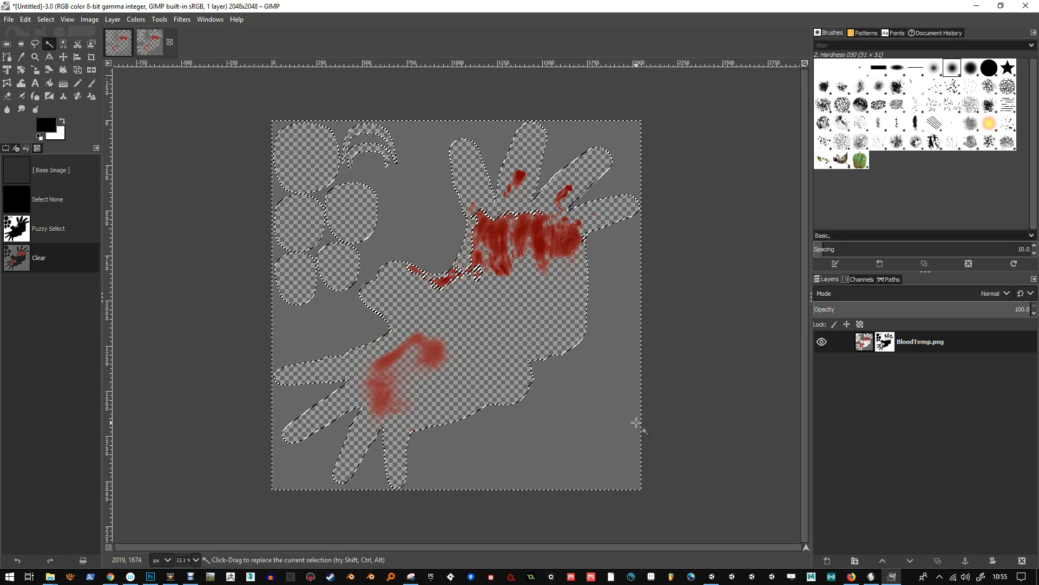
key(ctrl+z)
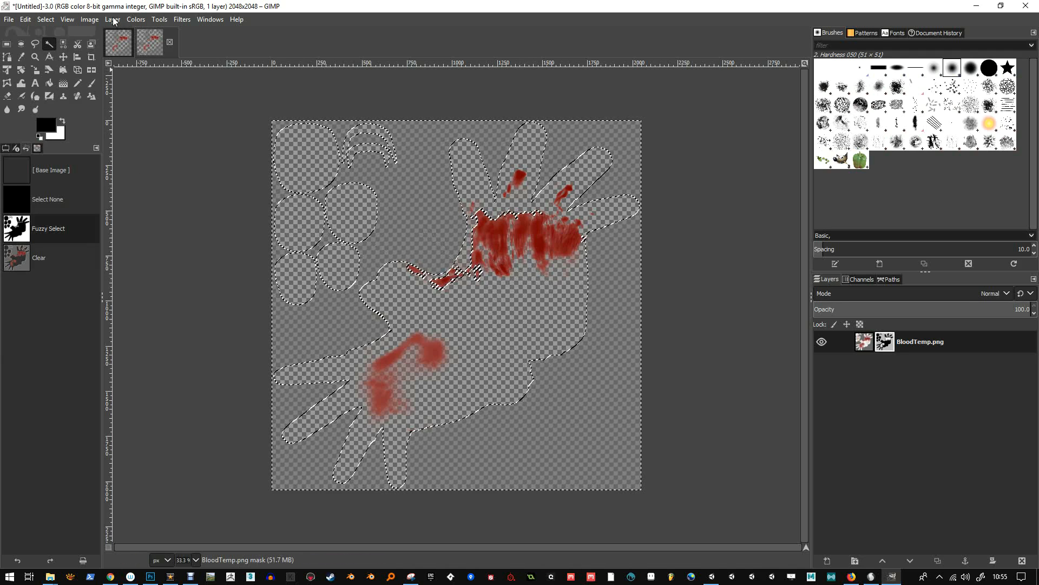
Apply Levels to the mask inside the selection with the white output level at 0, and deselect everything
click(72, 21)
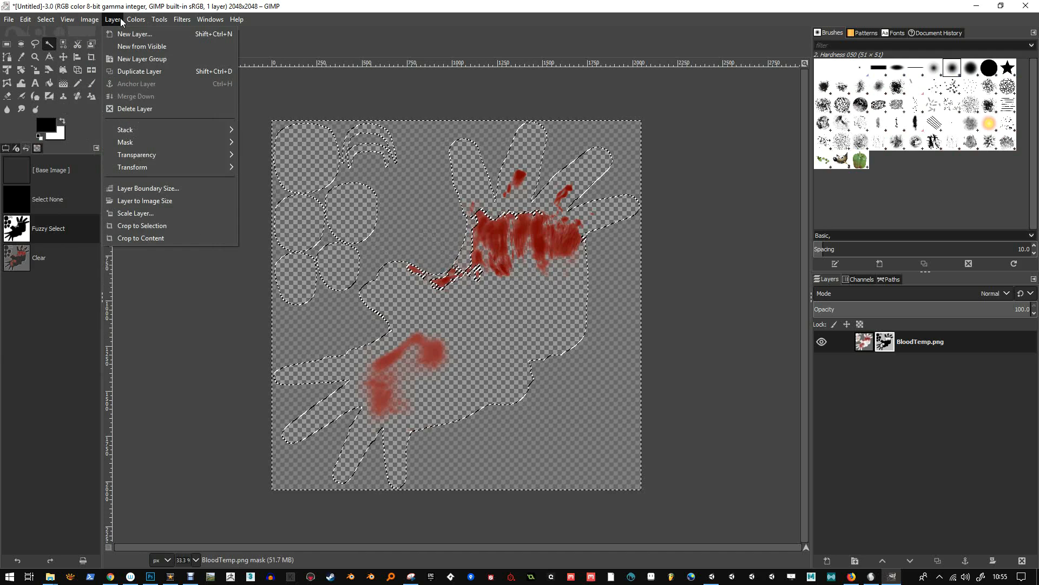
mouse_move(133, 21)
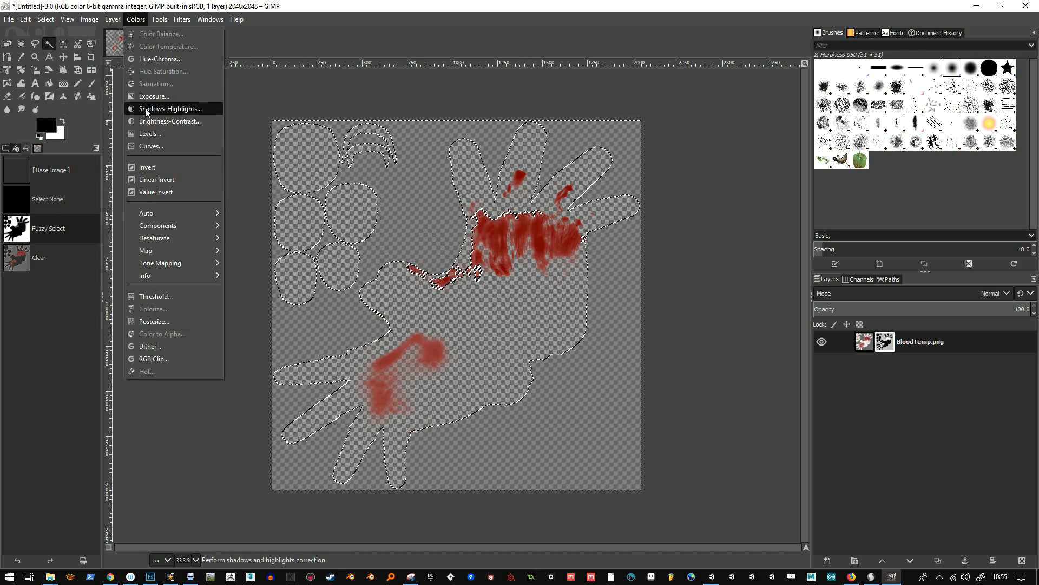
click(150, 133)
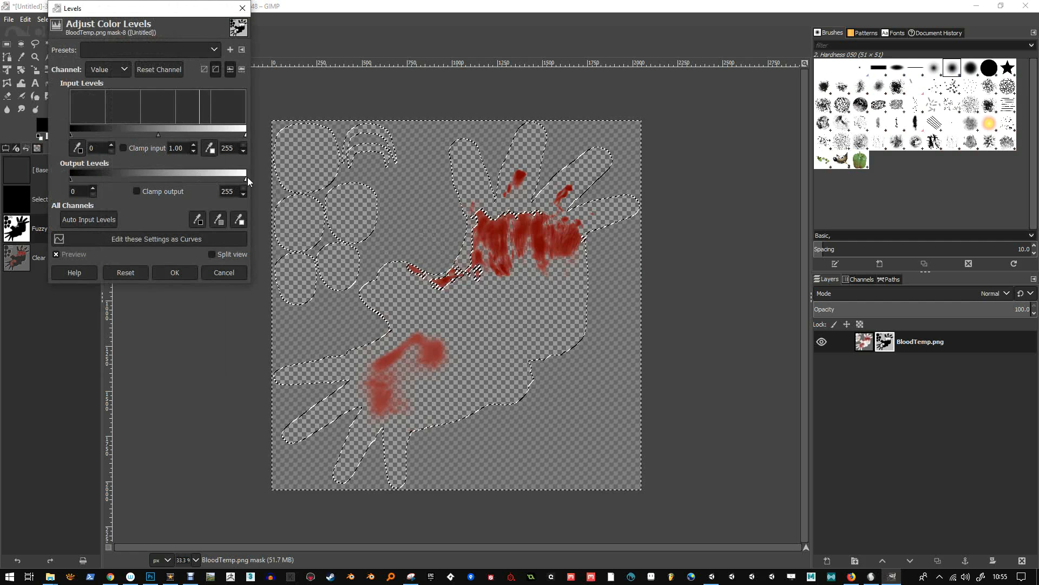
drag(246, 178, 189, 182)
drag(70, 188, 61, 190)
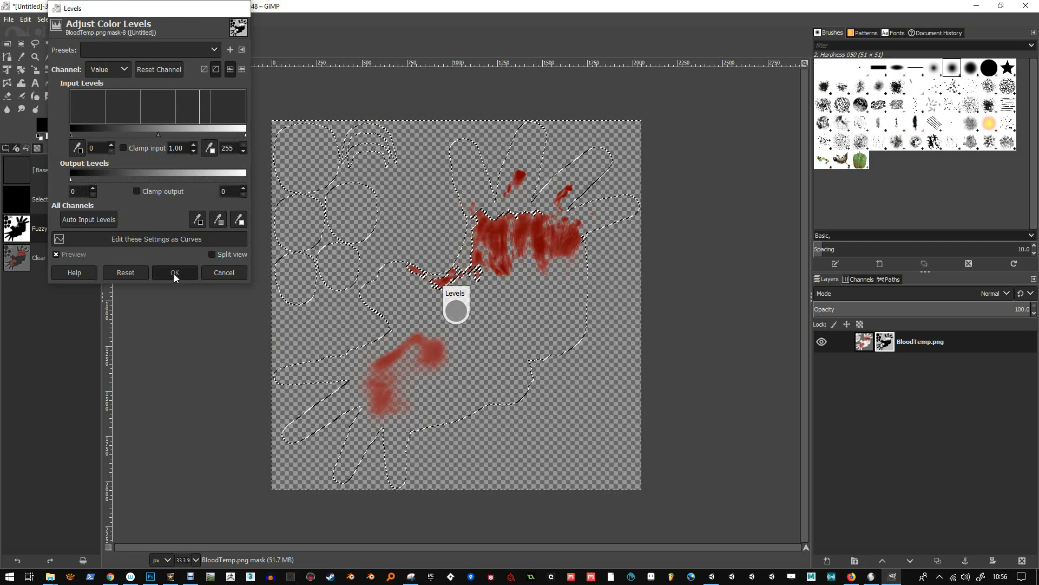
click(174, 274)
click(48, 20)
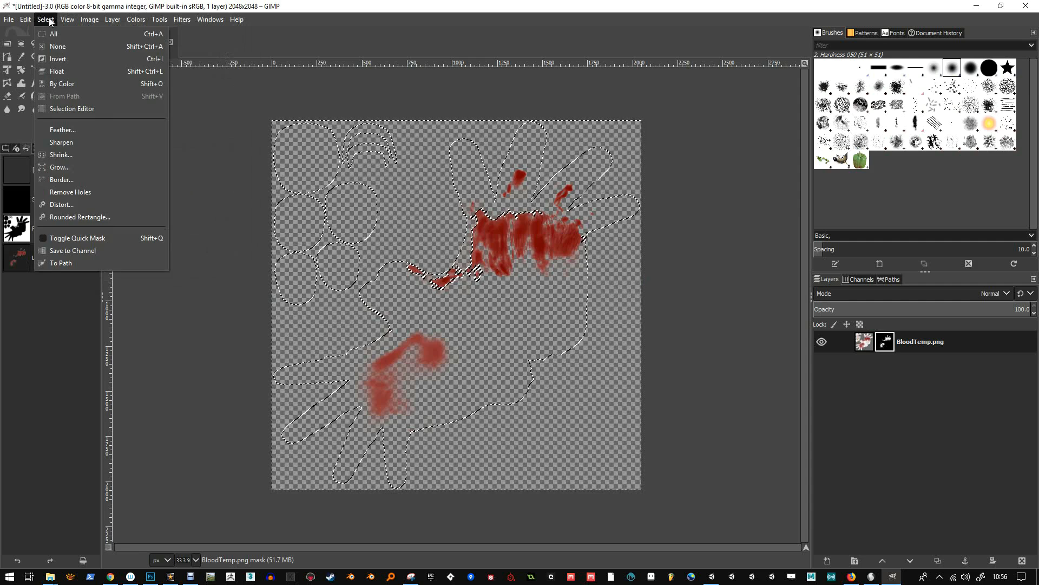
click(58, 46)
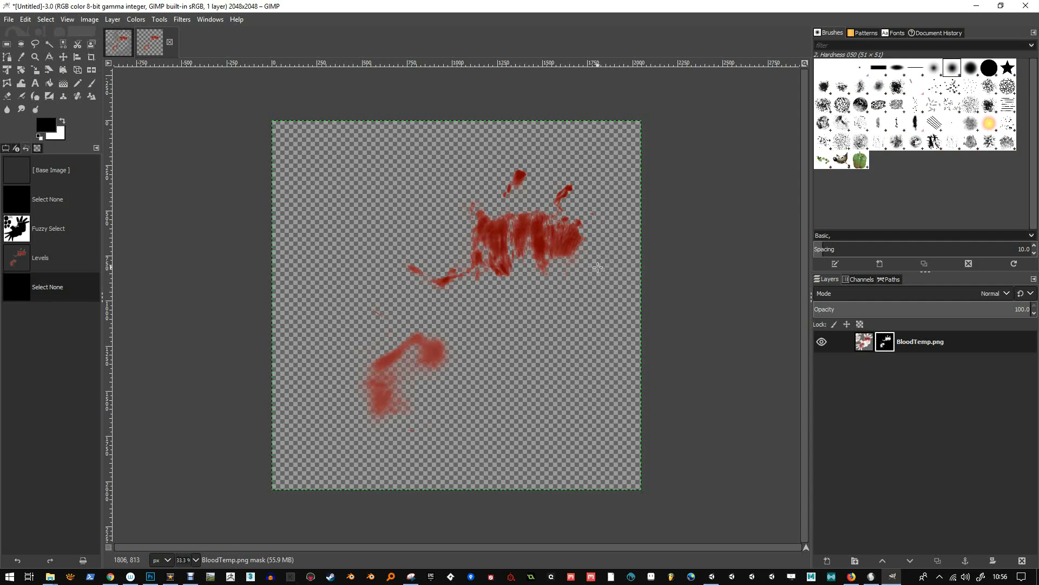
Try painting black on the layer mask over the upper blood stain with the Pencil, using the Charcoal 01 brush at size 207
click(865, 342)
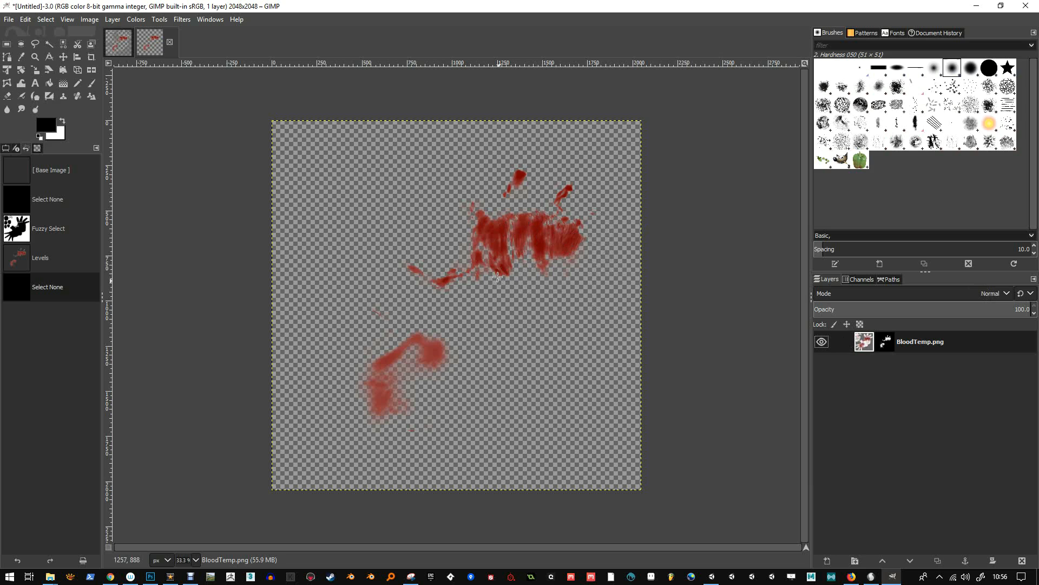
click(889, 342)
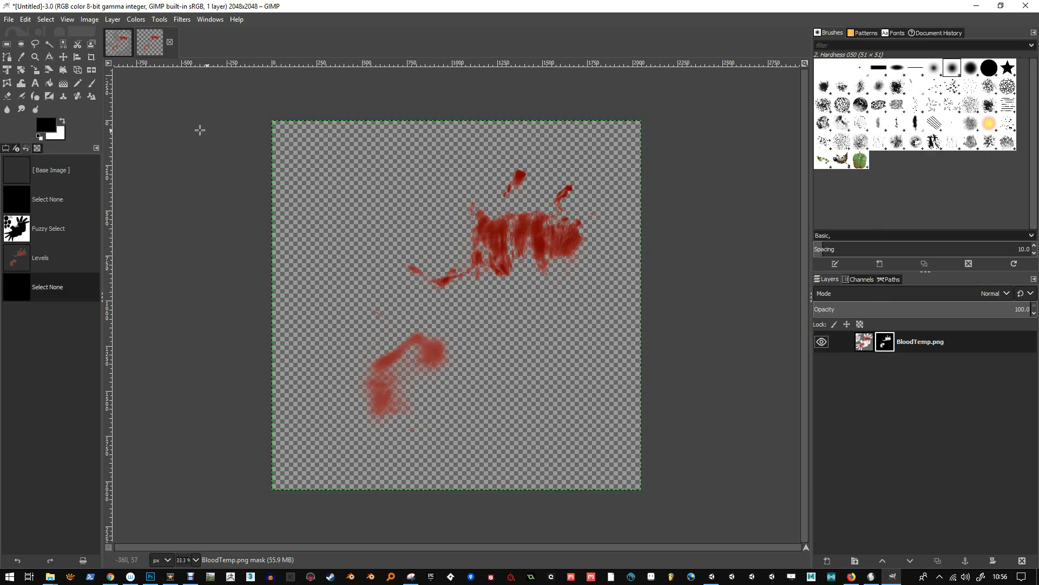
click(78, 84)
click(878, 106)
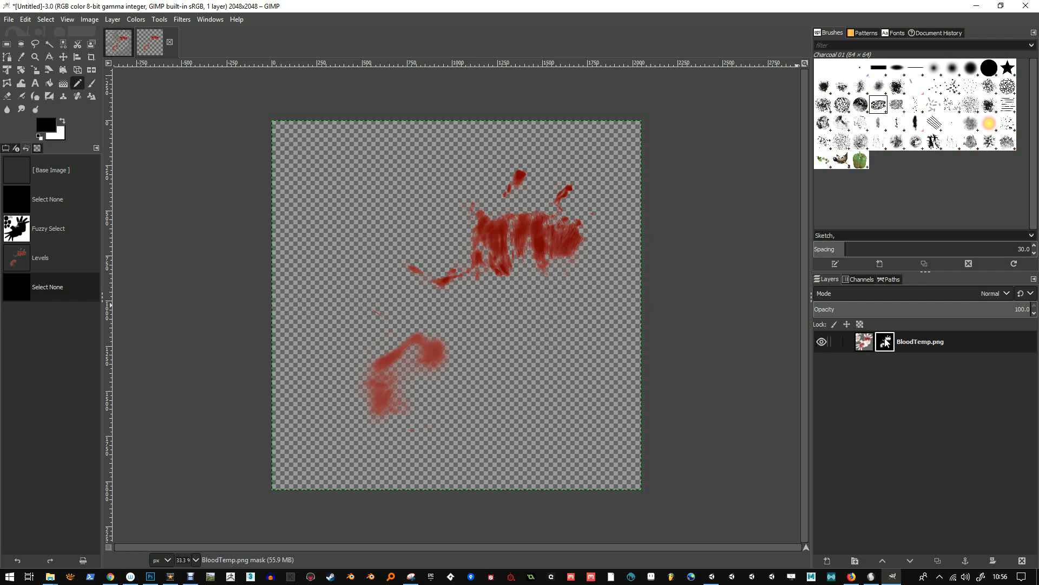
key(bracketright)
key(bracketright)
key(bracketright)
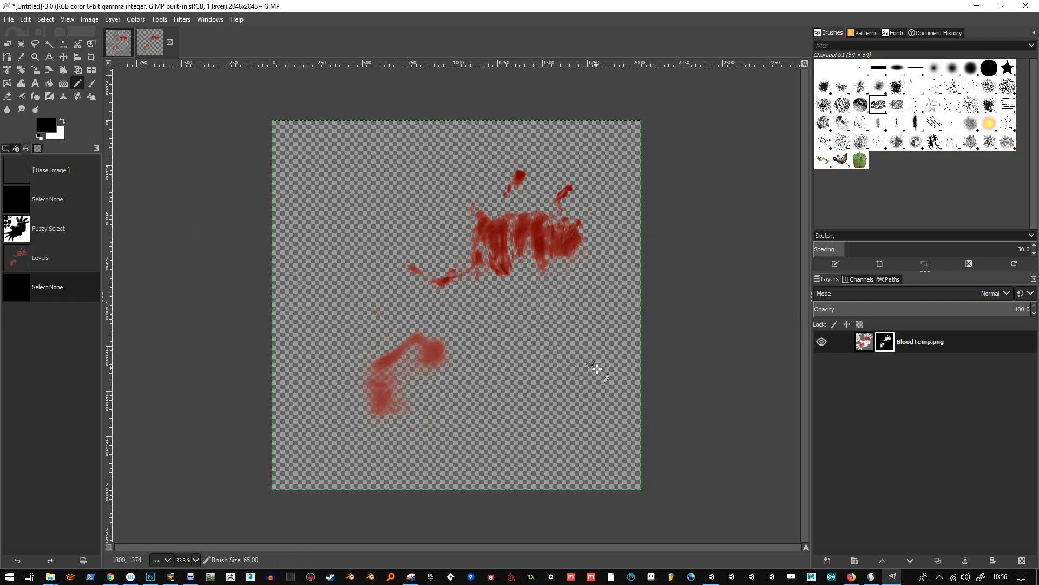
drag(495, 261, 514, 259)
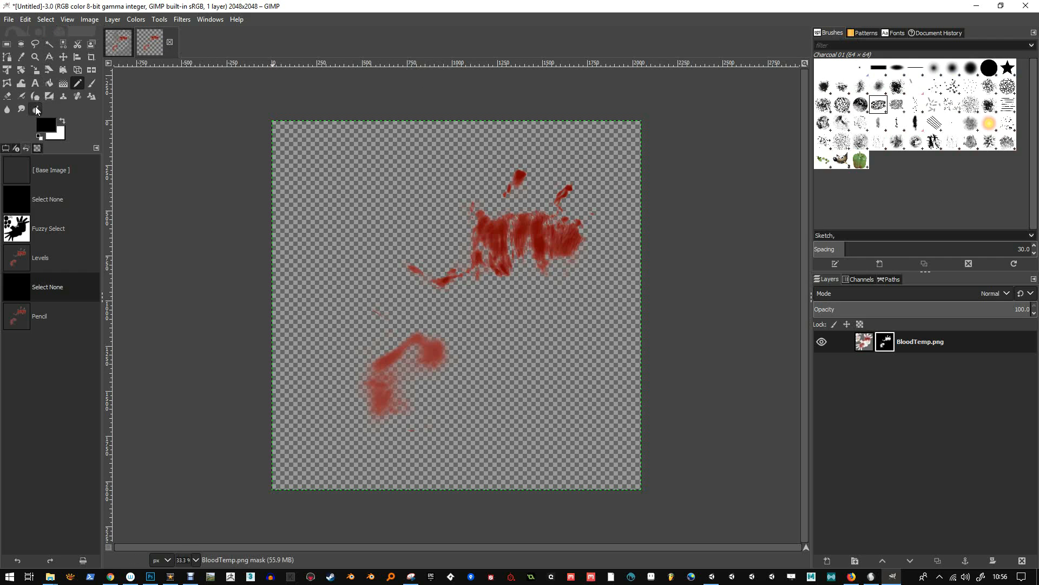
Break up the upper blood stain by painting black on the layer mask with the Paintbrush at force 33.1
click(6, 149)
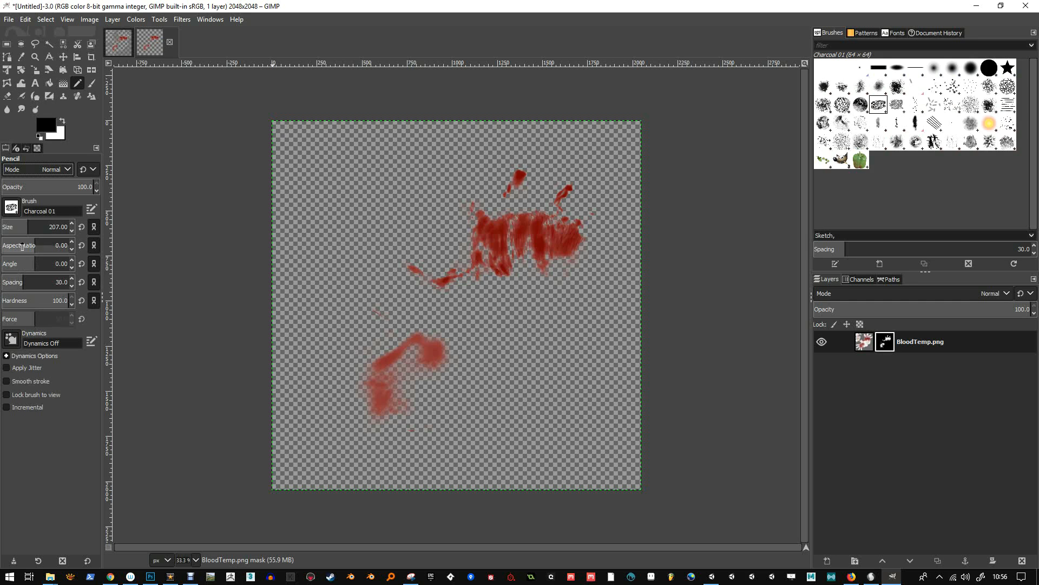
click(16, 149)
click(7, 149)
click(69, 170)
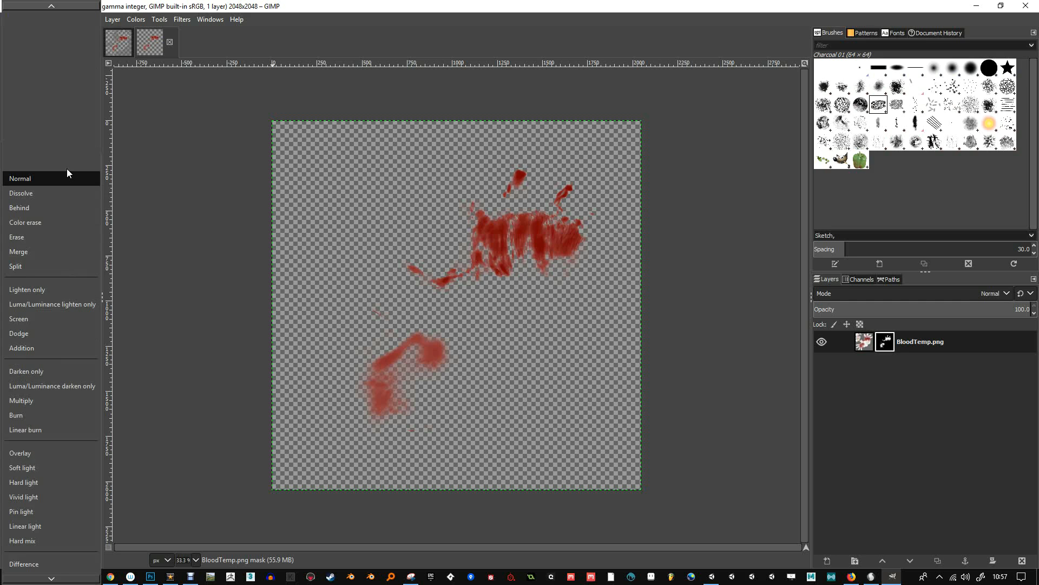
click(106, 66)
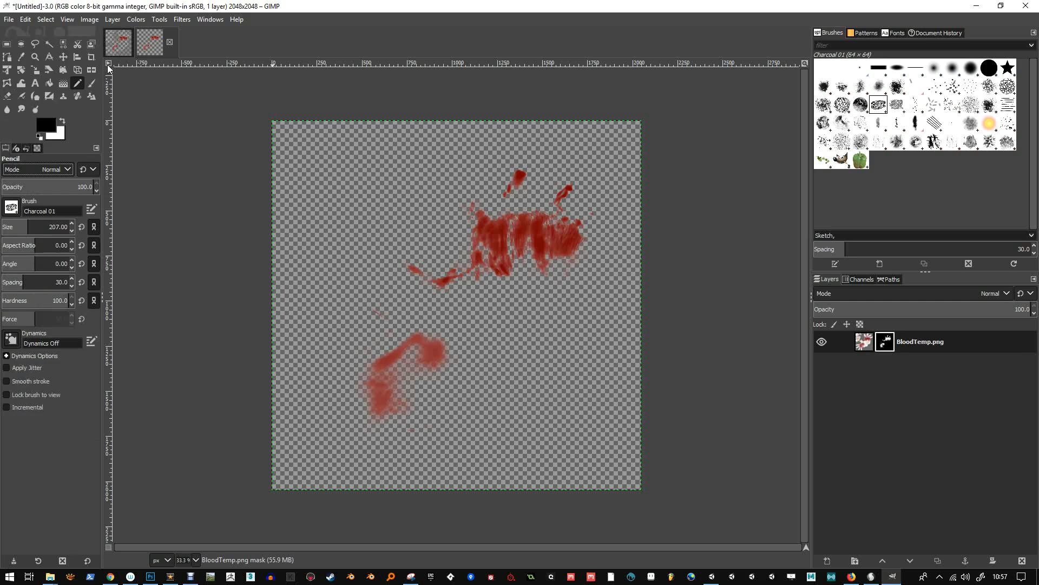
click(92, 84)
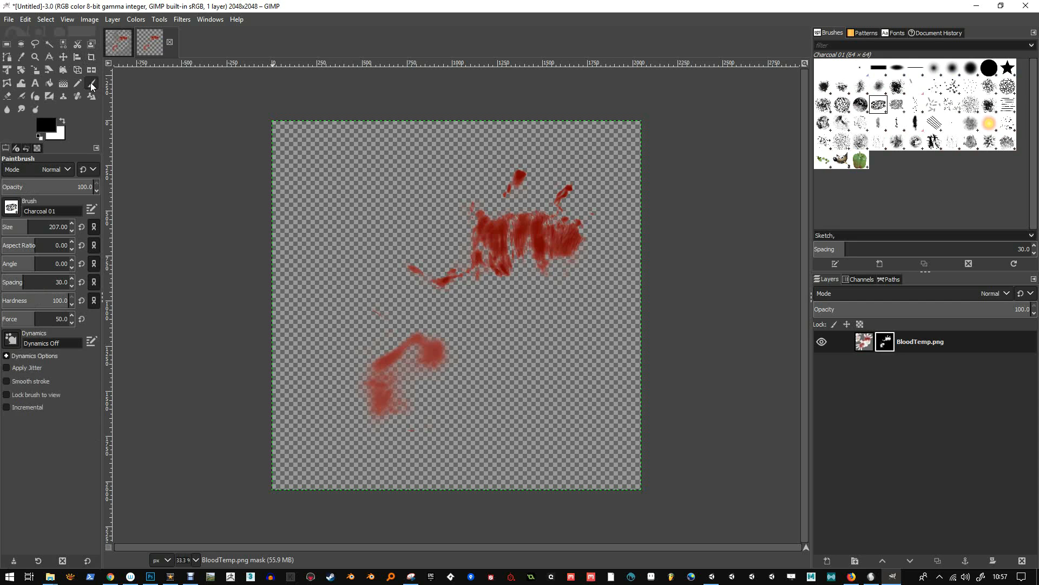
click(24, 322)
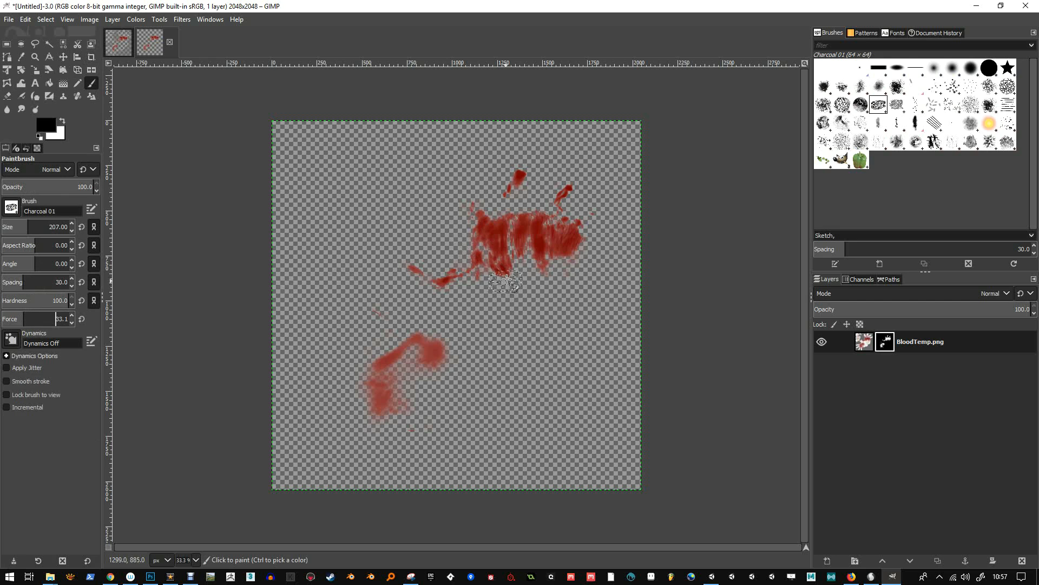
mouse_move(517, 280)
mouse_down()
mouse_move(528, 260)
mouse_move(517, 246)
mouse_move(522, 264)
mouse_move(560, 273)
mouse_move(596, 254)
mouse_move(588, 222)
mouse_up()
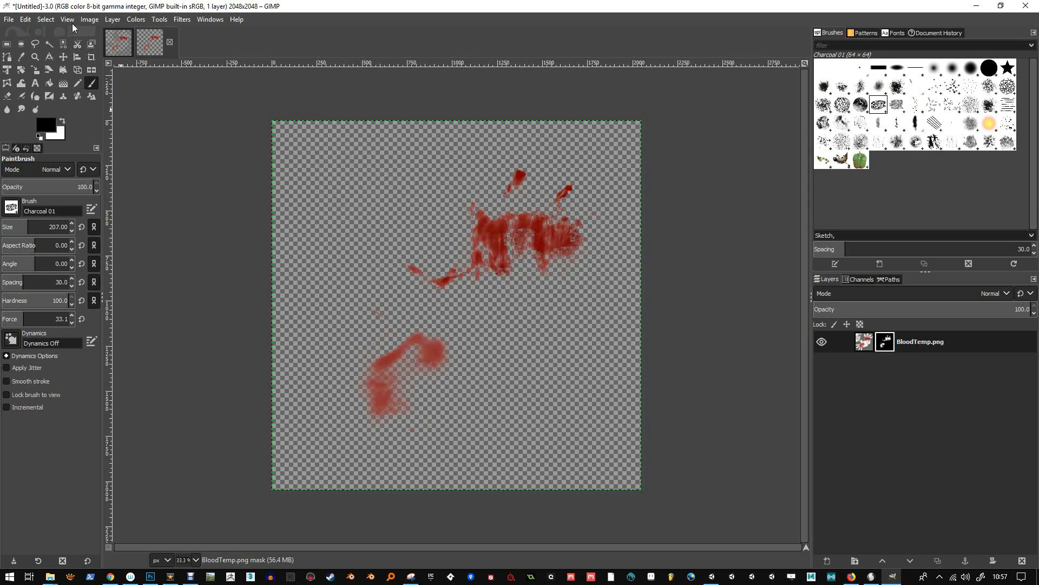
click(208, 20)
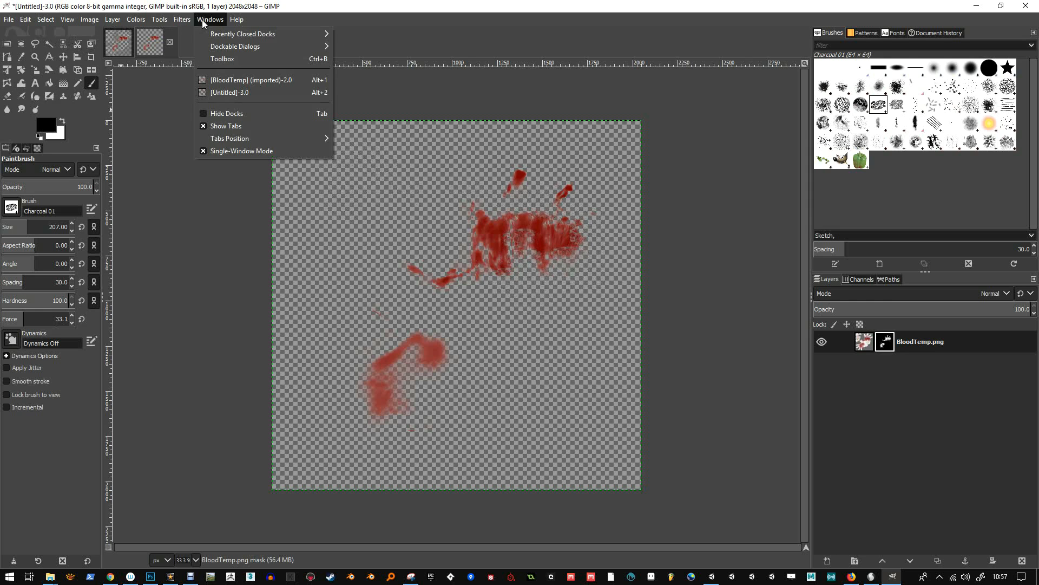
mouse_move(26, 20)
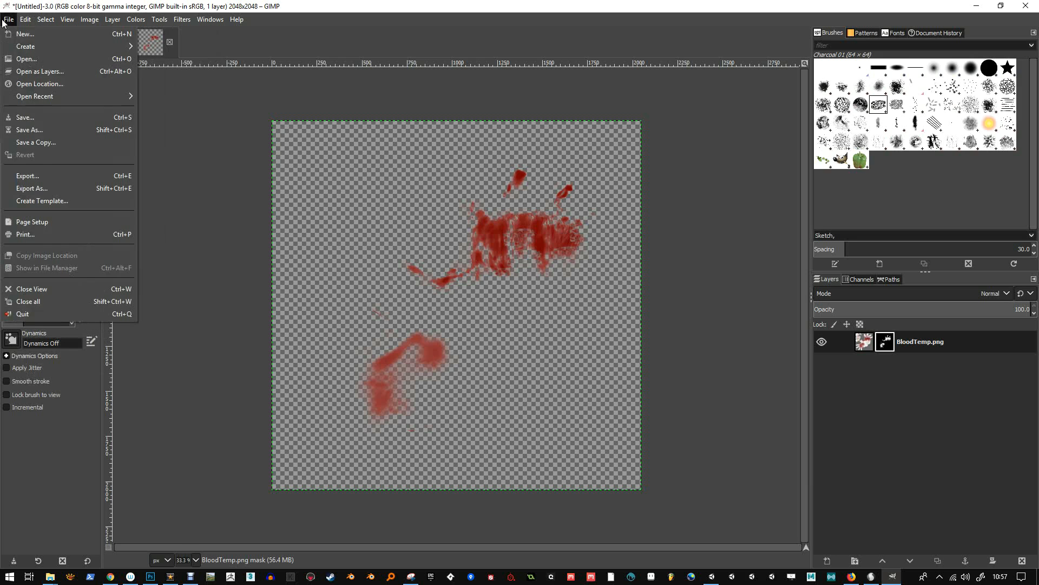
key(r)
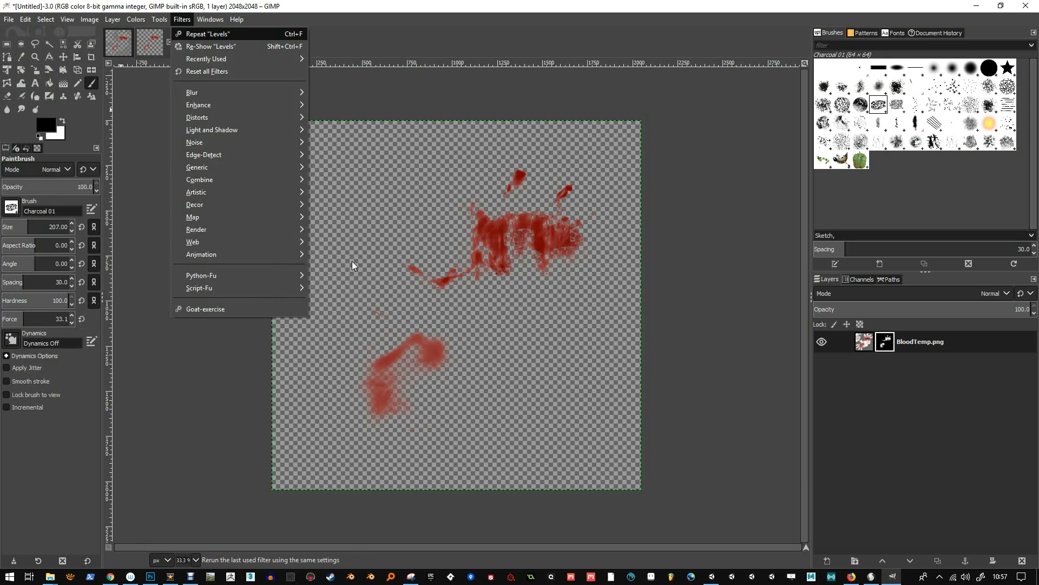
click(153, 182)
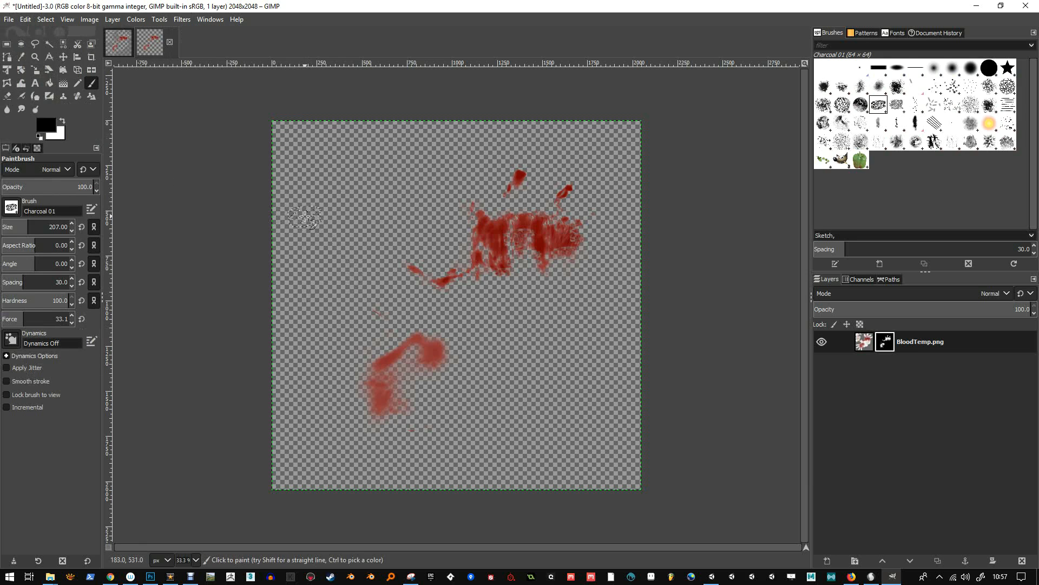
Try to rotate the layer mask by about 34 degrees around its center
key(shift+r)
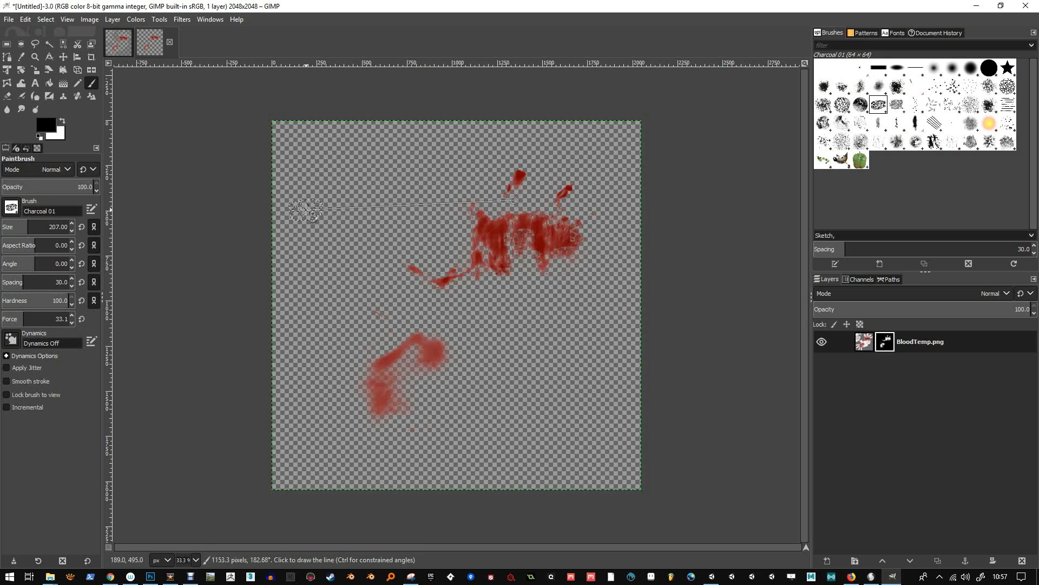
click(311, 210)
key(Escape)
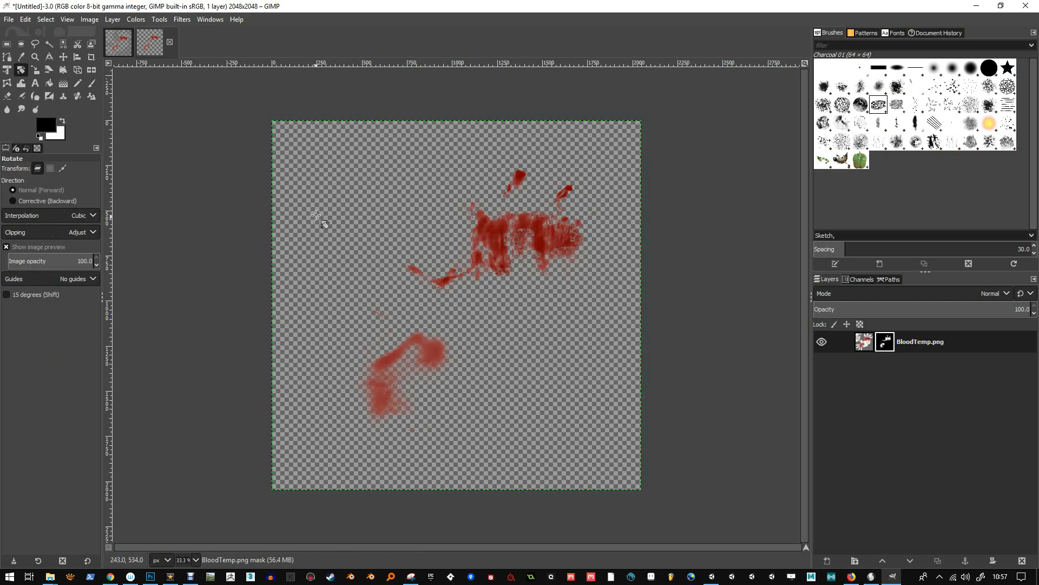
drag(356, 280, 358, 203)
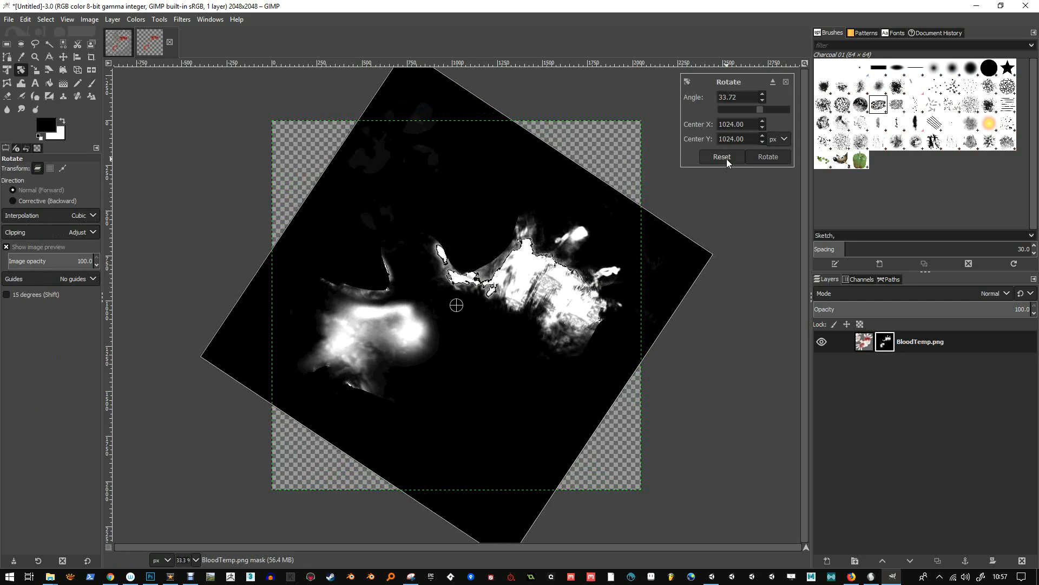
click(767, 157)
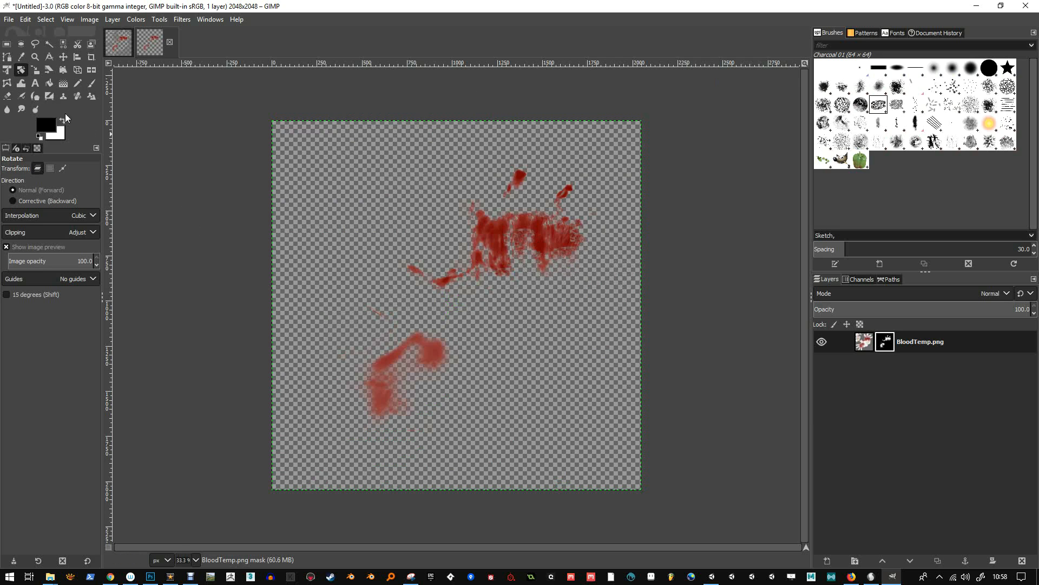
Roughen the lower blood smear and the thin streak beside the upper stain with black Paintbrush strokes on the layer mask
click(91, 83)
click(540, 274)
click(445, 275)
click(434, 356)
click(436, 334)
mouse_move(447, 338)
mouse_down()
mouse_move(446, 368)
mouse_move(398, 416)
mouse_move(374, 425)
mouse_move(362, 375)
mouse_up()
click(381, 362)
click(405, 363)
click(407, 331)
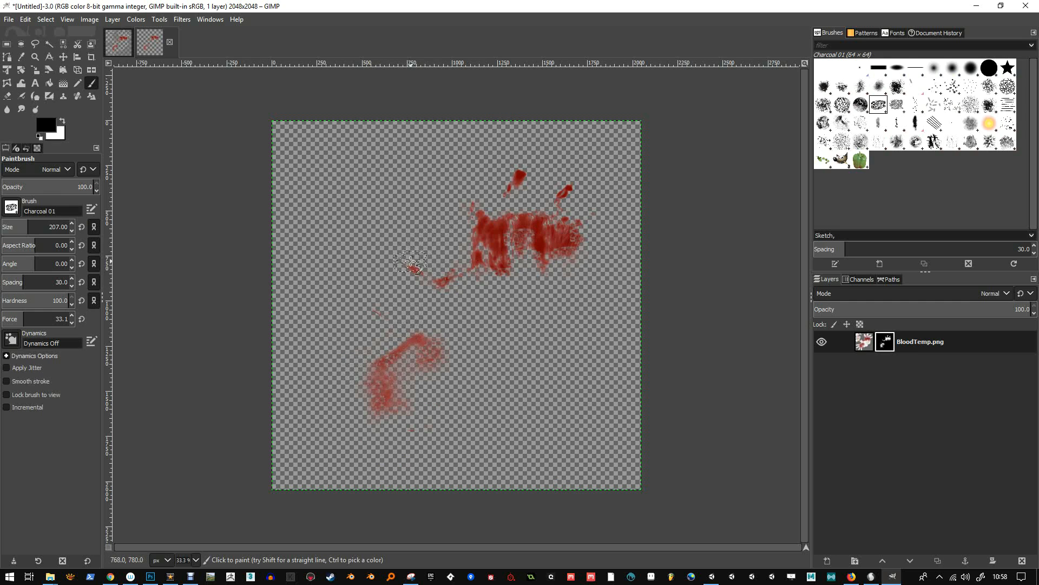
Roughen the upper blood stain and its two small upper streaks with black Charcoal 01 Paintbrush strokes on the layer mask
click(475, 230)
click(472, 214)
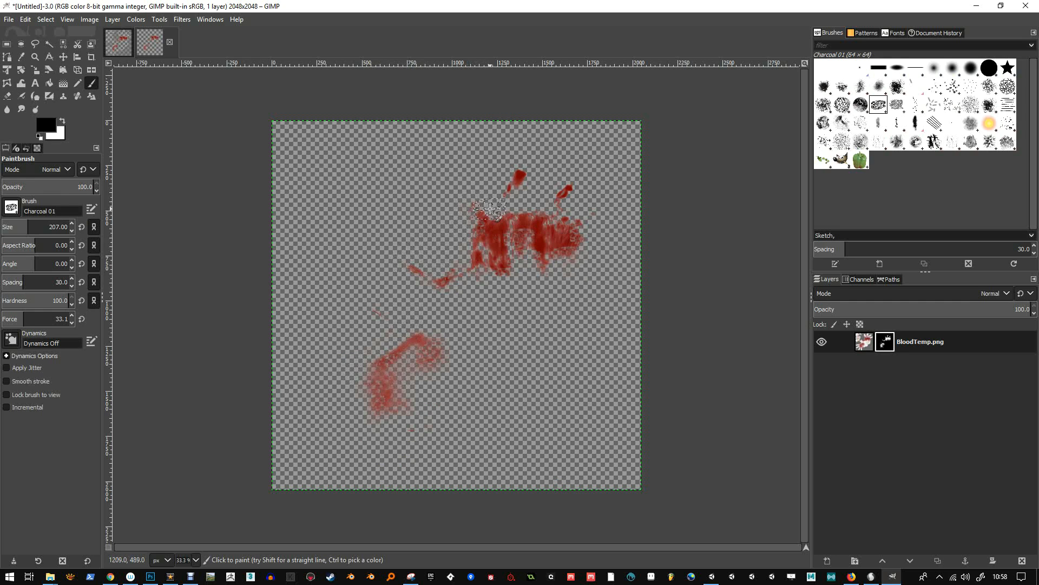
click(523, 192)
click(581, 197)
click(558, 227)
click(526, 221)
click(535, 260)
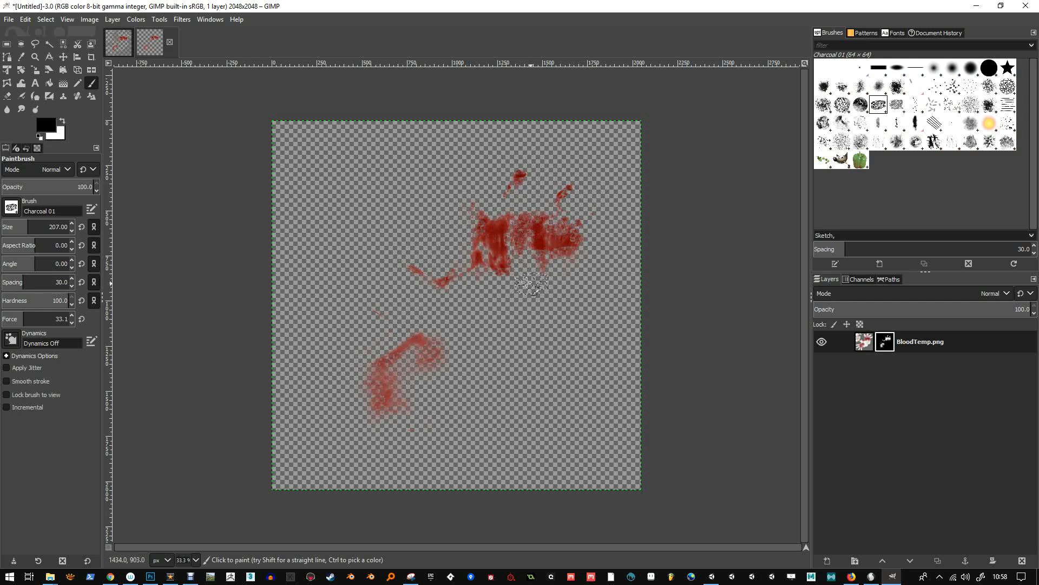
click(506, 238)
click(509, 220)
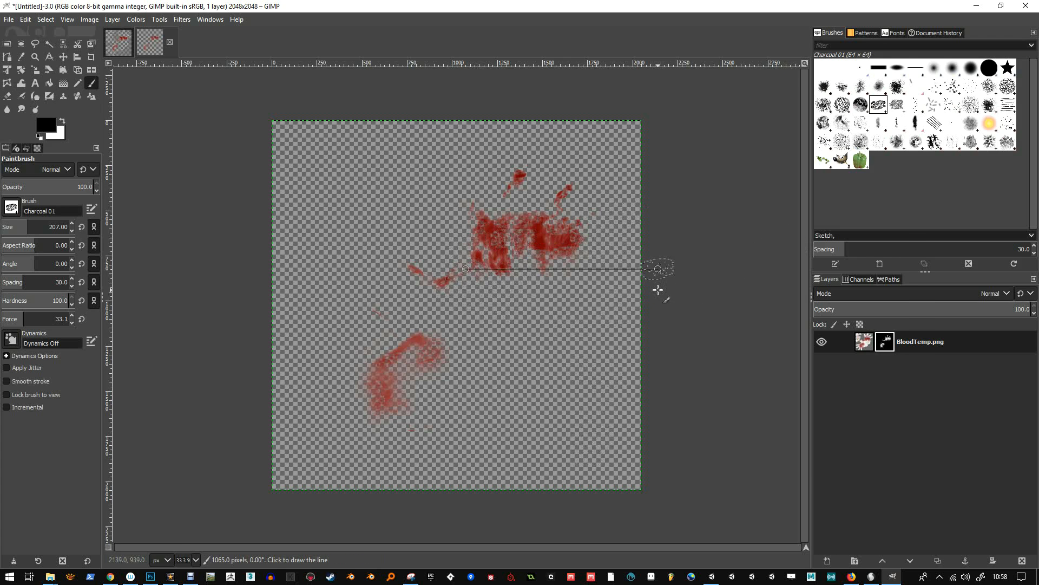
key(ctrl+shift+s)
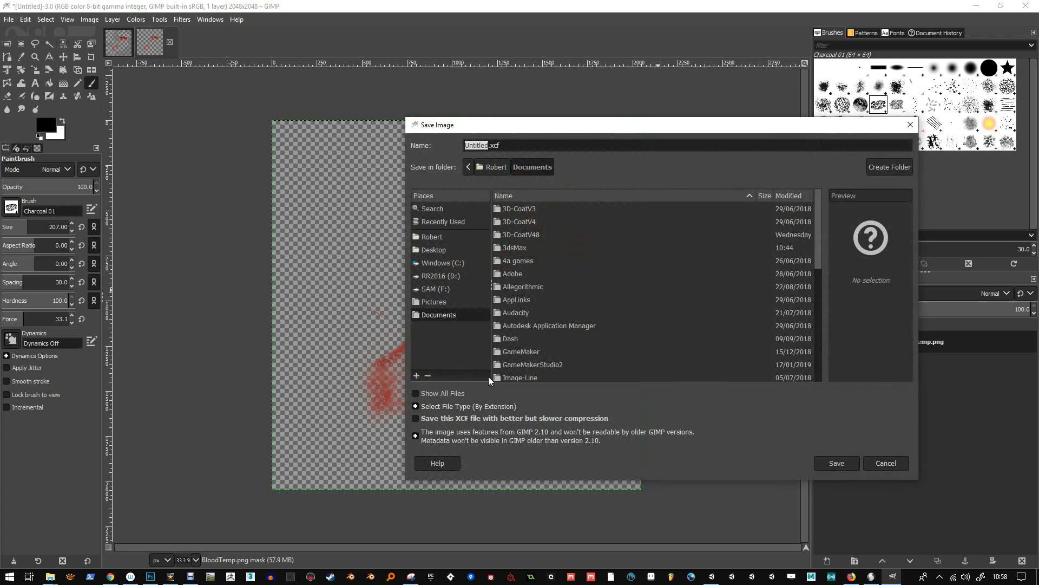
click(435, 246)
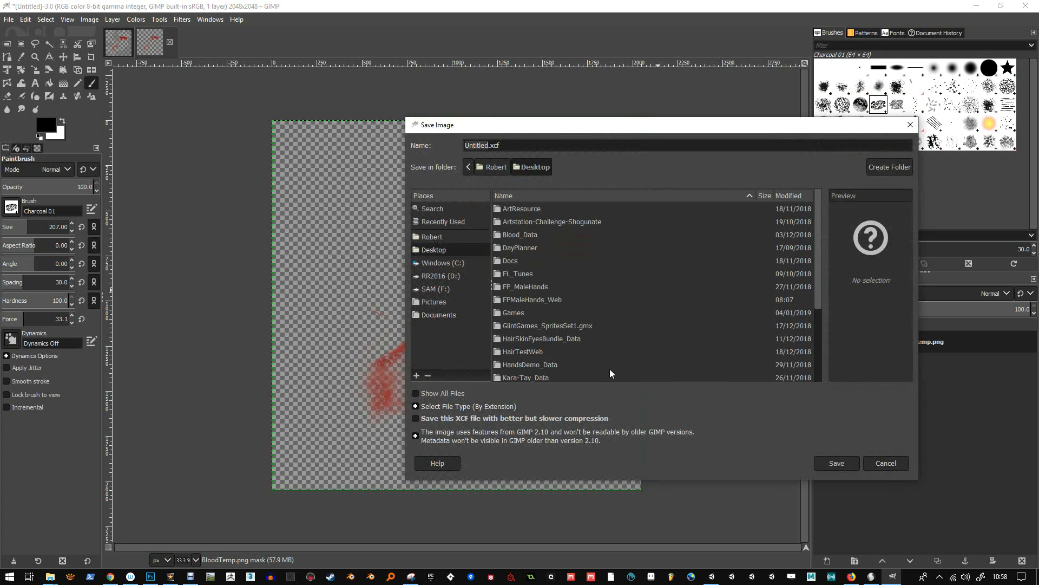
scroll(610, 366, down, 5)
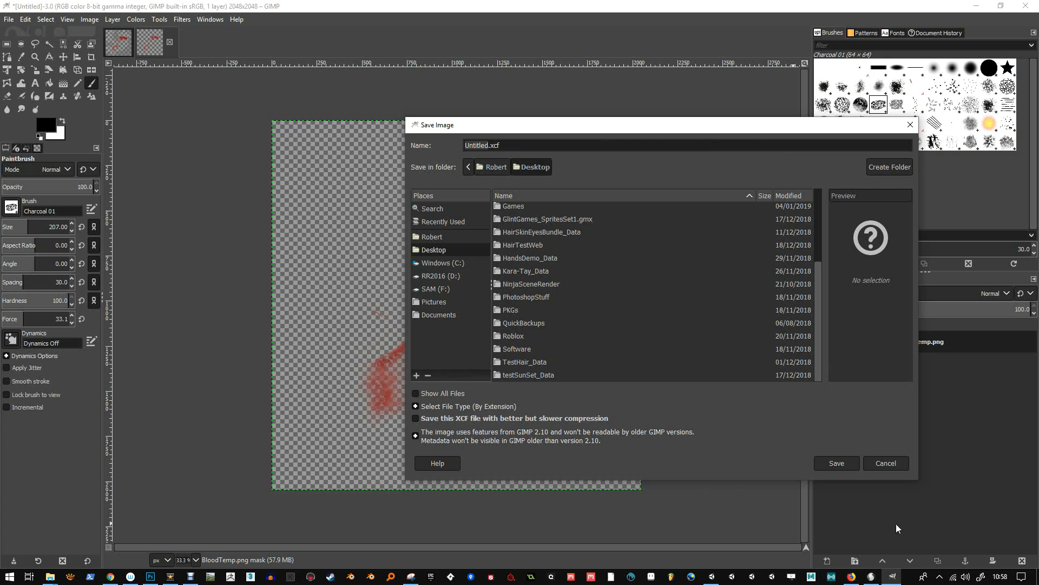
click(885, 463)
Export the masked blood image as a PNG over the existing BloodTemp.png on the Desktop, keeping the default export options
click(14, 21)
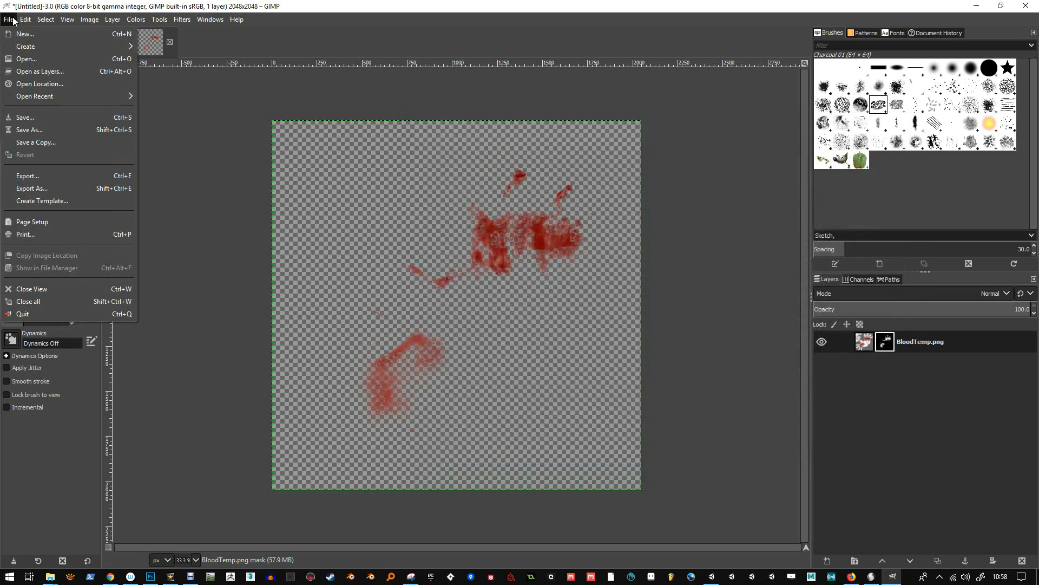
click(45, 189)
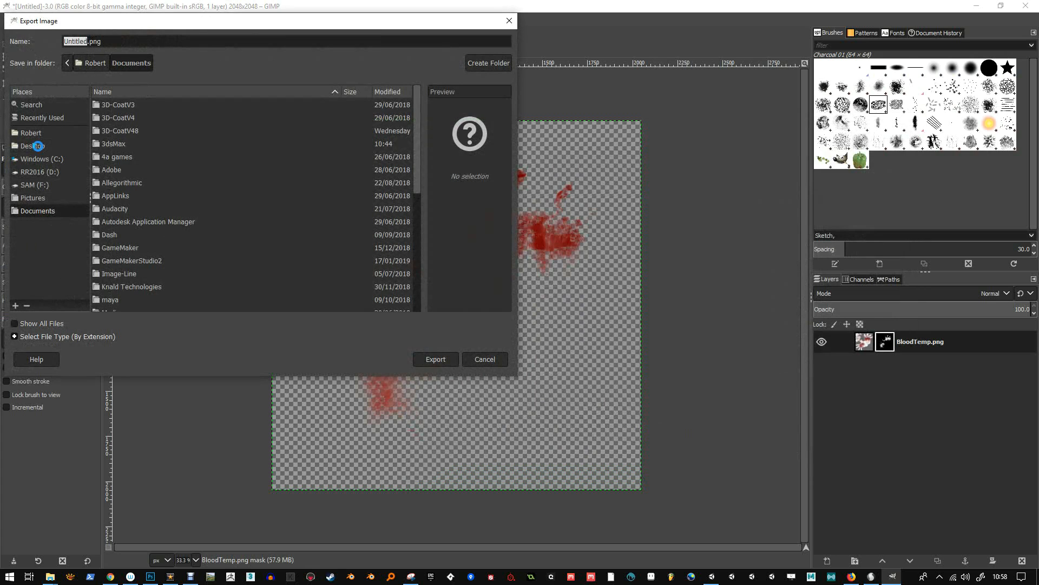
click(39, 148)
scroll(200, 225, down, 5)
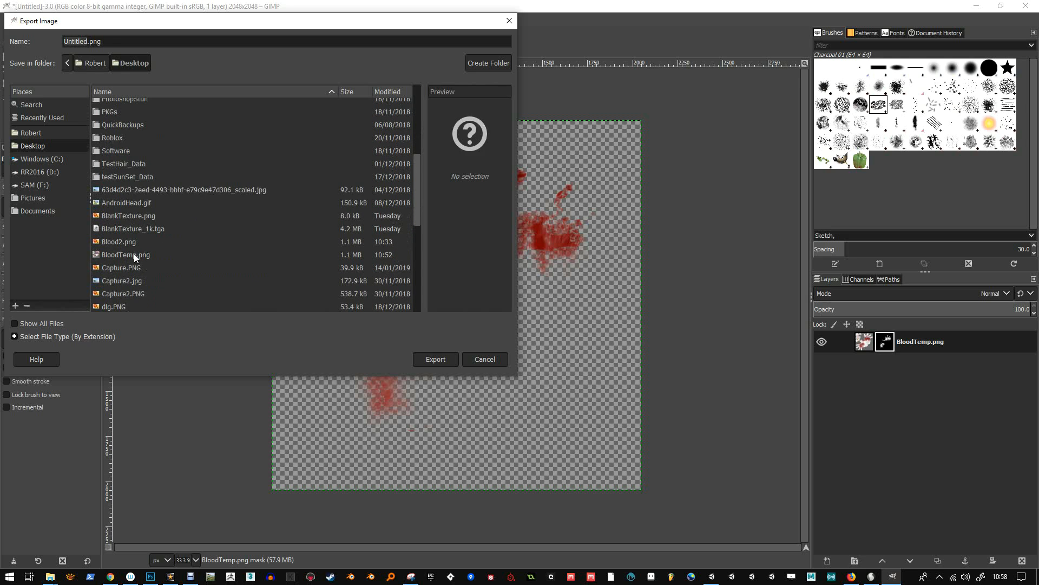
double_click(134, 254)
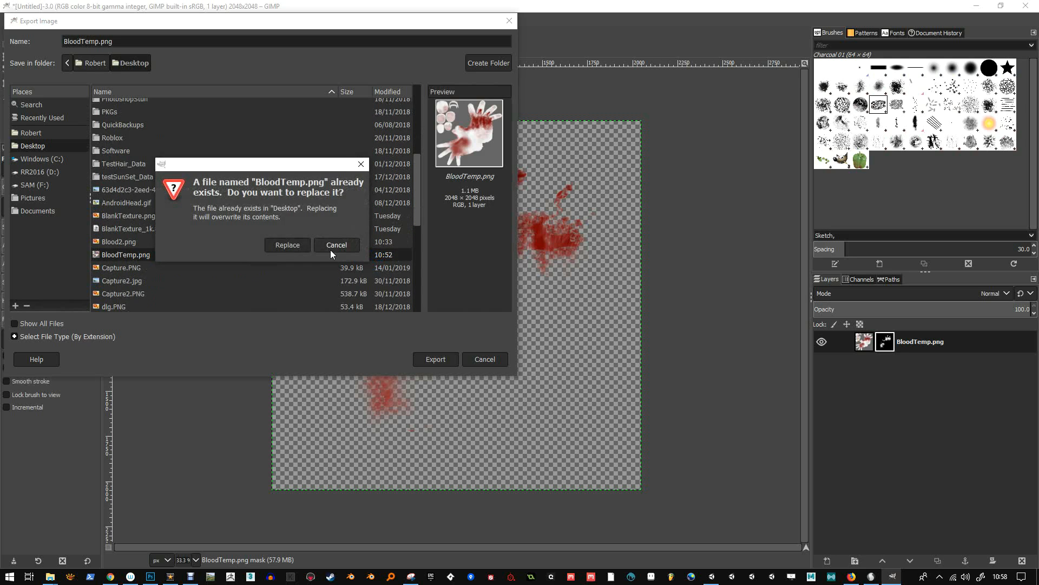
click(290, 246)
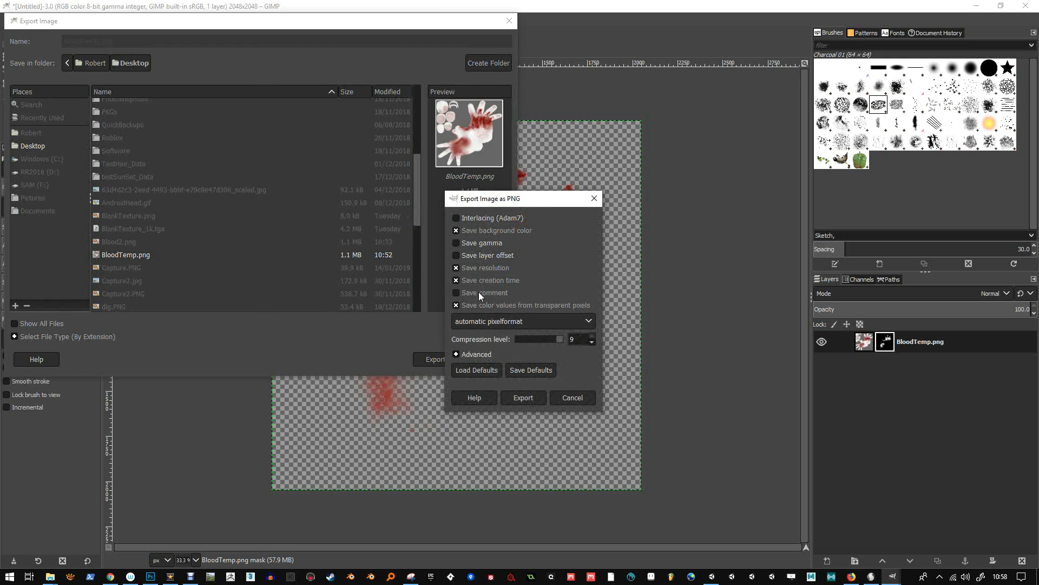
click(521, 398)
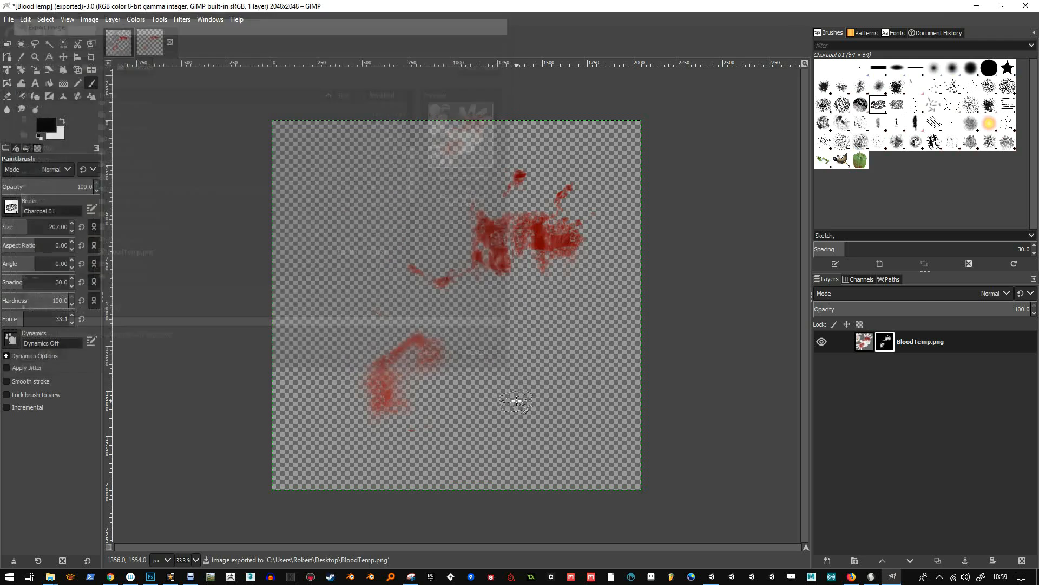
Switch to Unity and import BloodTemp.png from the Desktop into the Textures > Blood folder
click(714, 582)
click(658, 153)
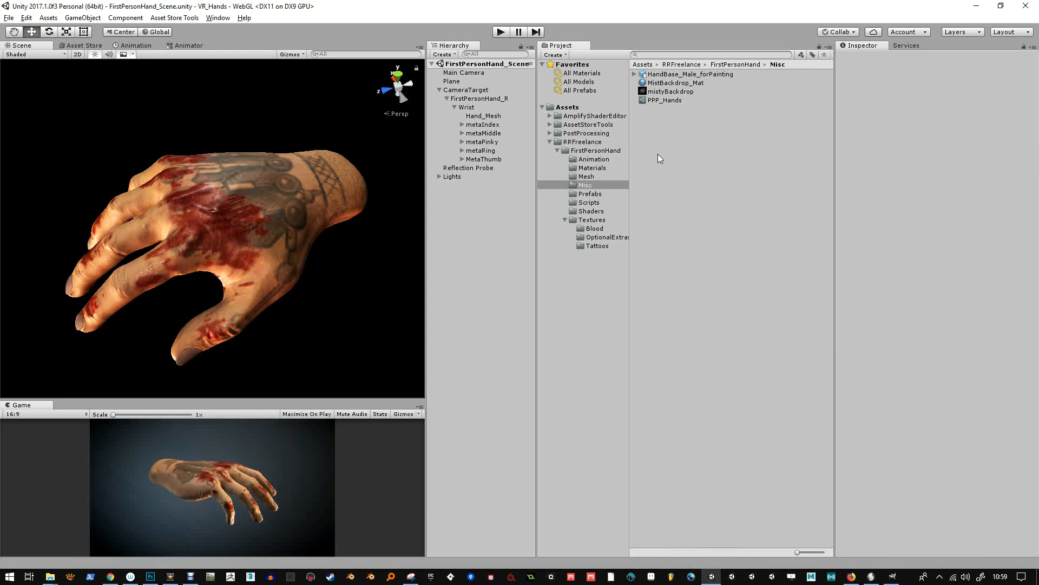
click(595, 229)
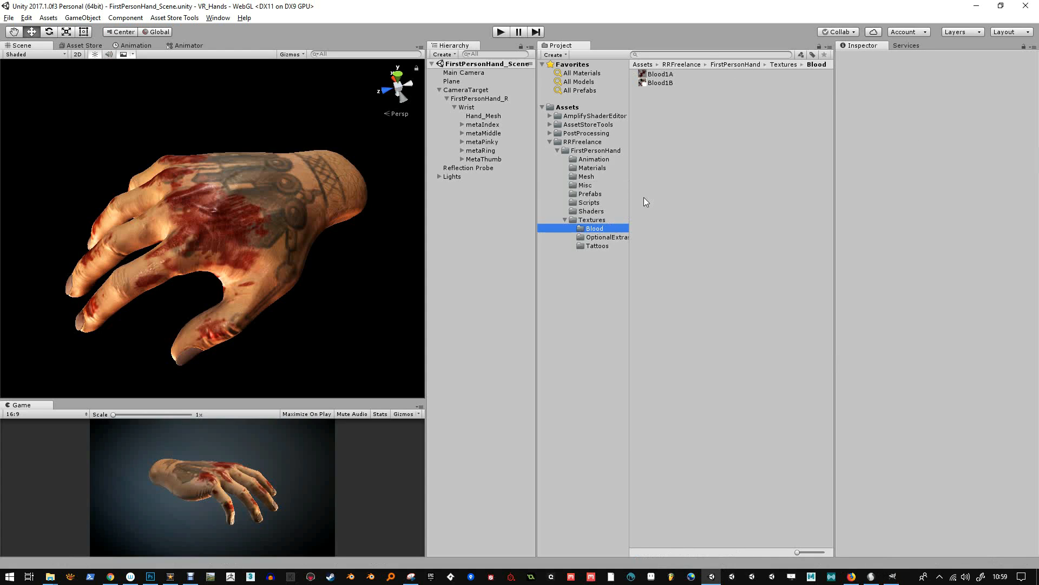
right_click(650, 171)
click(695, 245)
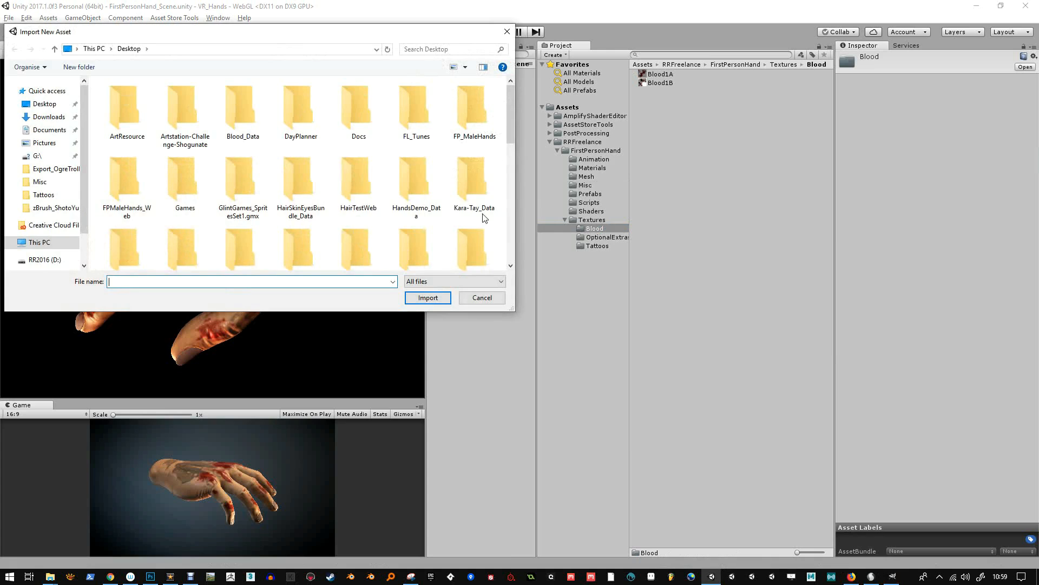
drag(514, 125, 513, 191)
click(457, 119)
double_click(458, 119)
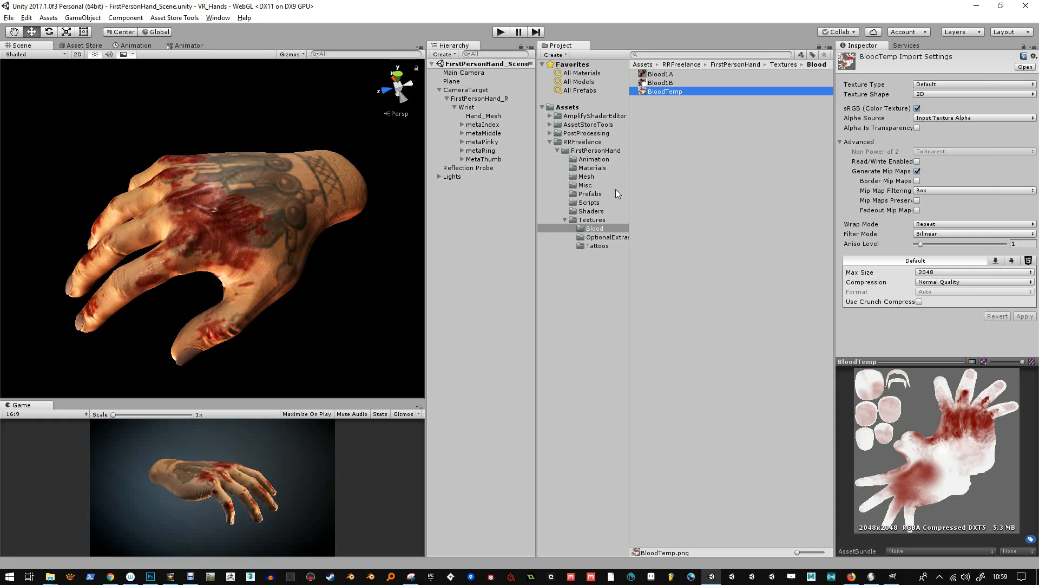
Assign the BloodTemp texture as the BloodTexture of the CustomShader_WhiteSkin_Tat1A material
click(592, 168)
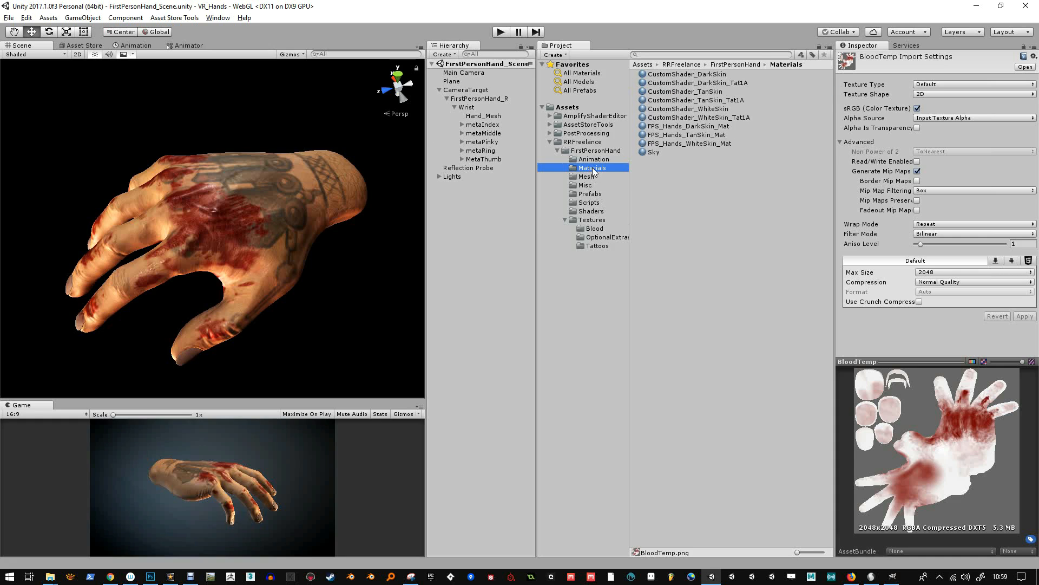
click(726, 116)
scroll(911, 233, down, 5)
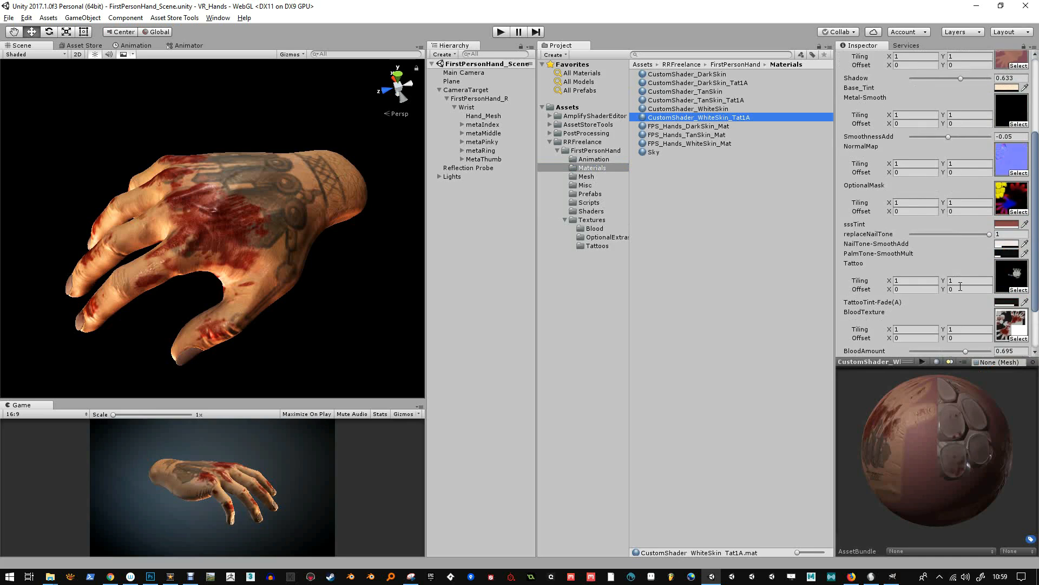
click(1004, 337)
click(346, 206)
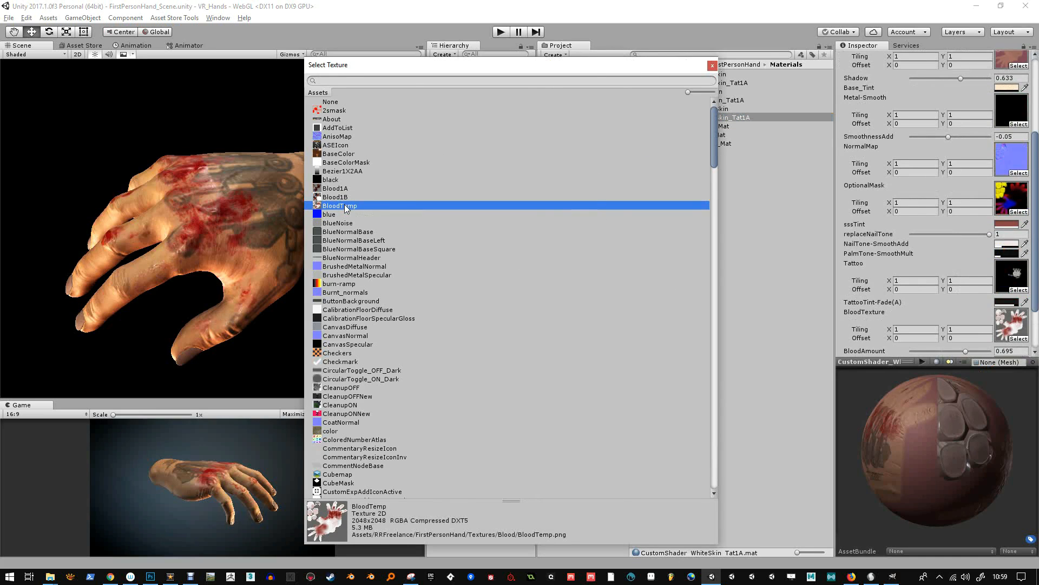
double_click(345, 206)
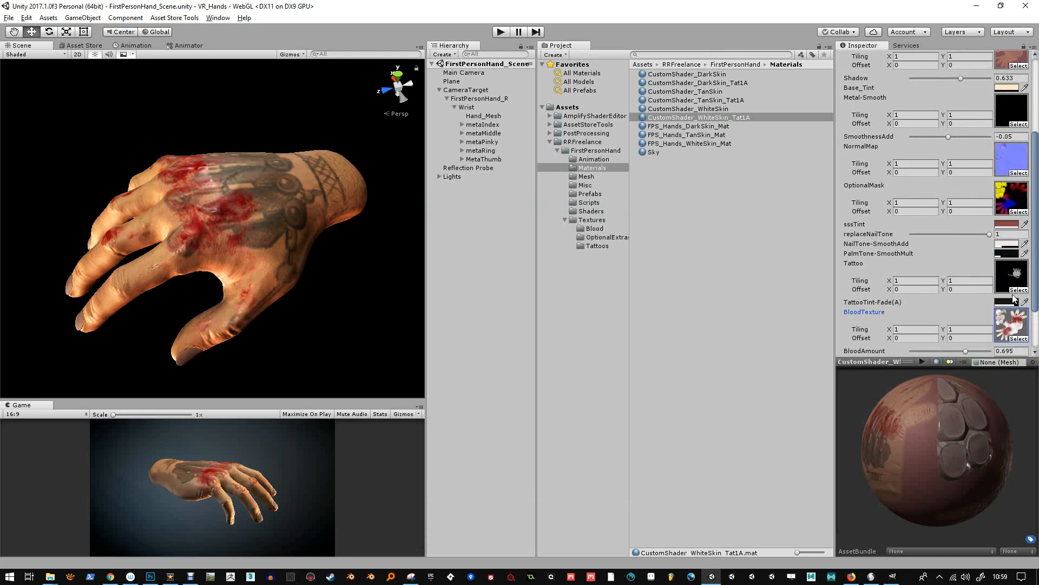
Set the material's BloodAmount to 0.653 and check the blood on the hand up close from several angles
scroll(976, 321, down, 1)
mouse_move(970, 318)
mouse_down()
mouse_move(960, 318)
mouse_move(966, 330)
mouse_move(962, 318)
mouse_up()
alt+drag(303, 255, 445, 295)
scroll(276, 360, up, 4)
mouse_move(276, 360)
alt+mouse_down()
mouse_move(226, 226)
mouse_move(264, 362)
alt+mouse_up()
alt+drag(170, 286, 298, 427)
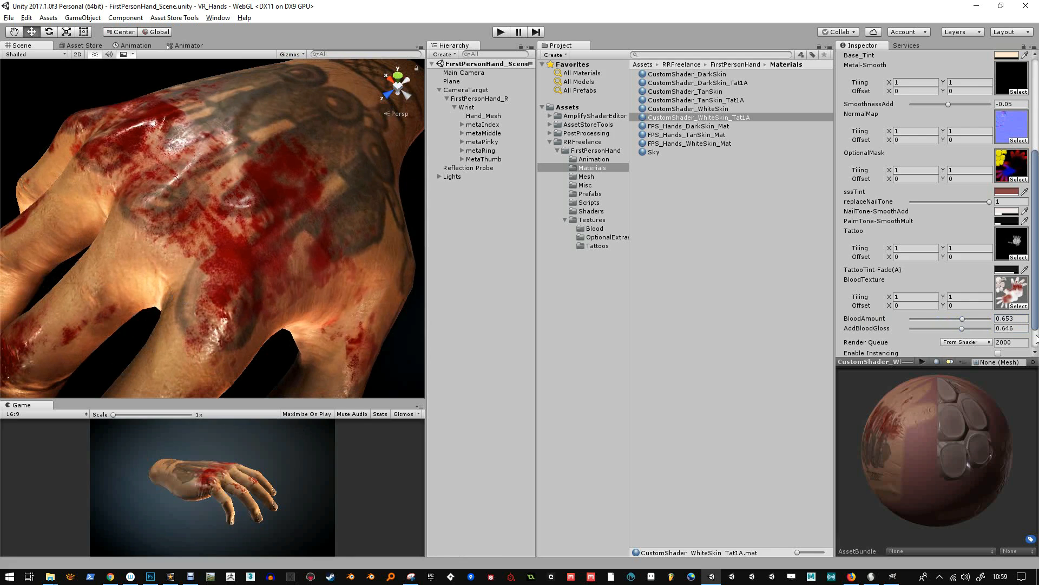
alt+drag(360, 309, 247, 312)
alt+right_drag(247, 312, 228, 298)
alt+drag(228, 298, 352, 282)
Rename the BloodTemp texture in the Blood folder as Blood1C
click(598, 230)
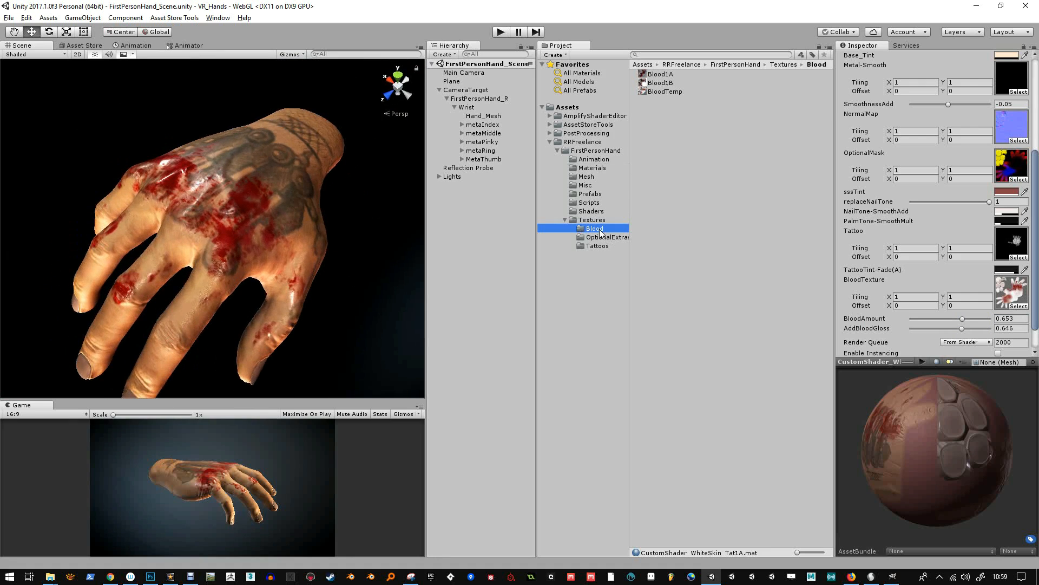
click(672, 95)
click(672, 95)
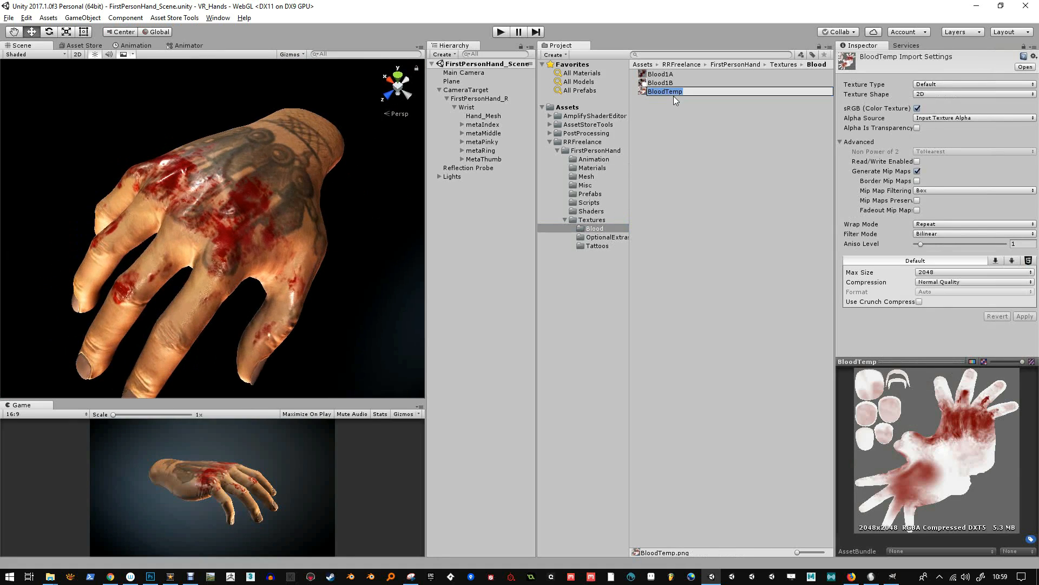
text(Blood1C)
key(Return)
Examine the DaggerTattoo, Tattoo_1A, Tattoo_1B and Tattoo_1C textures in the Tattoos folder to compare their designs and placement
click(611, 245)
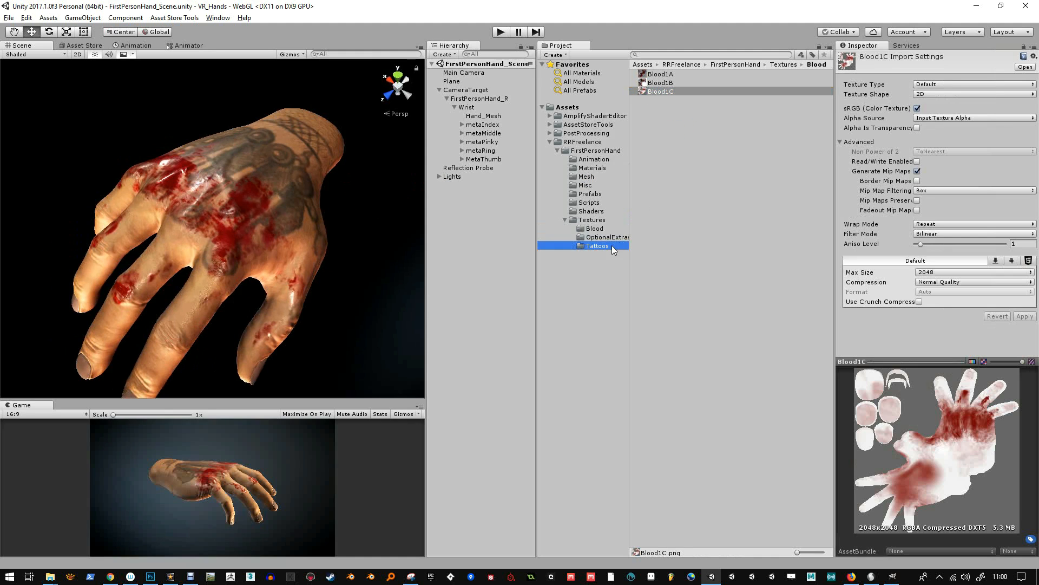
click(667, 74)
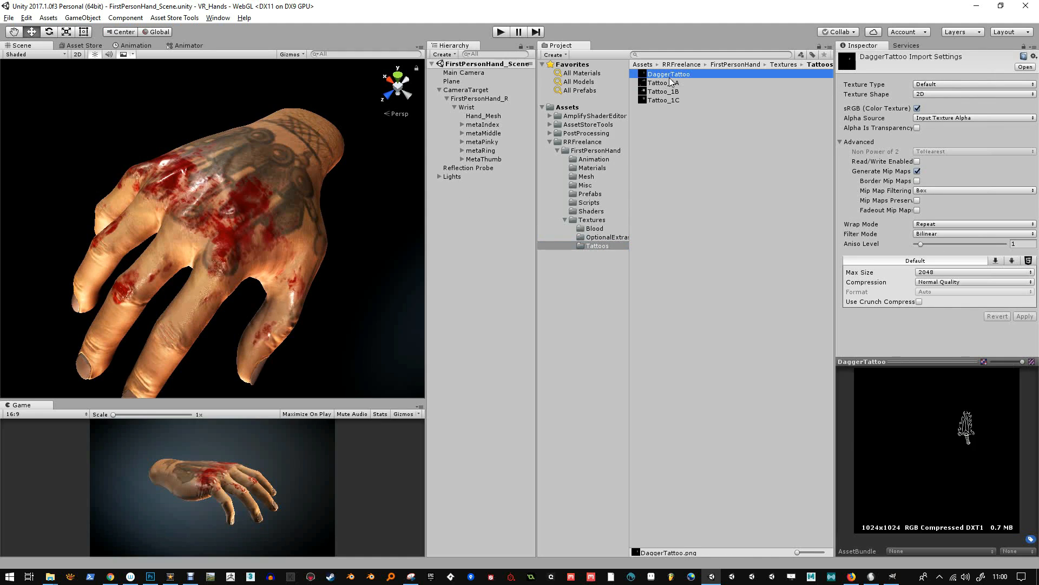
click(670, 83)
click(671, 92)
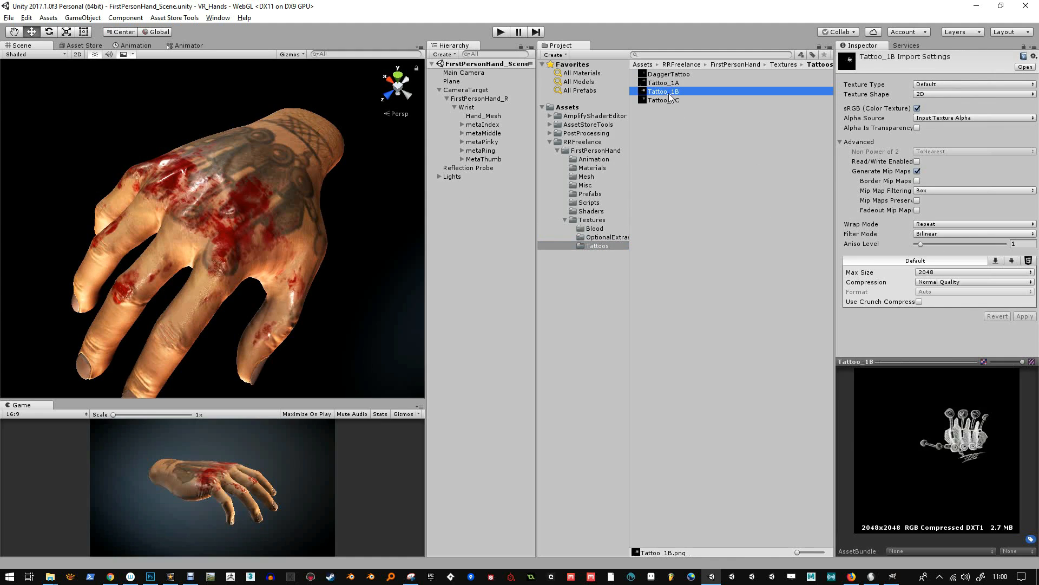
click(674, 101)
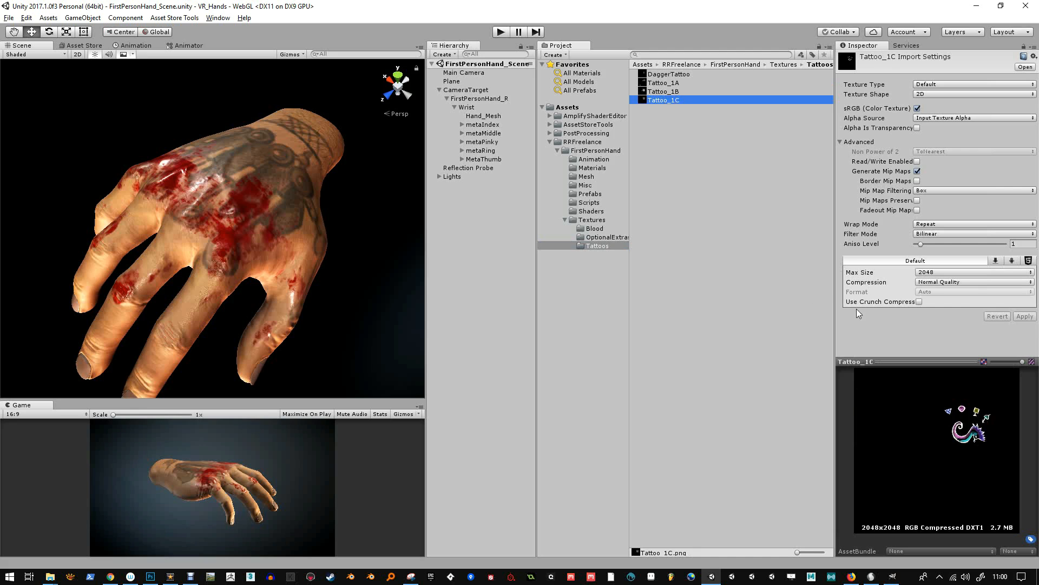
alt+drag(356, 212, 274, 218)
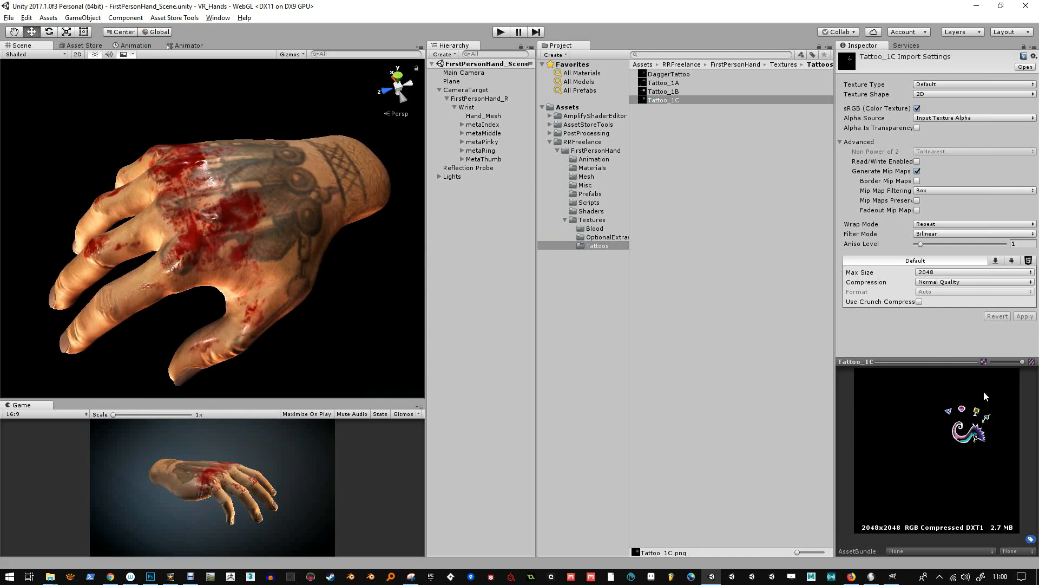
click(678, 92)
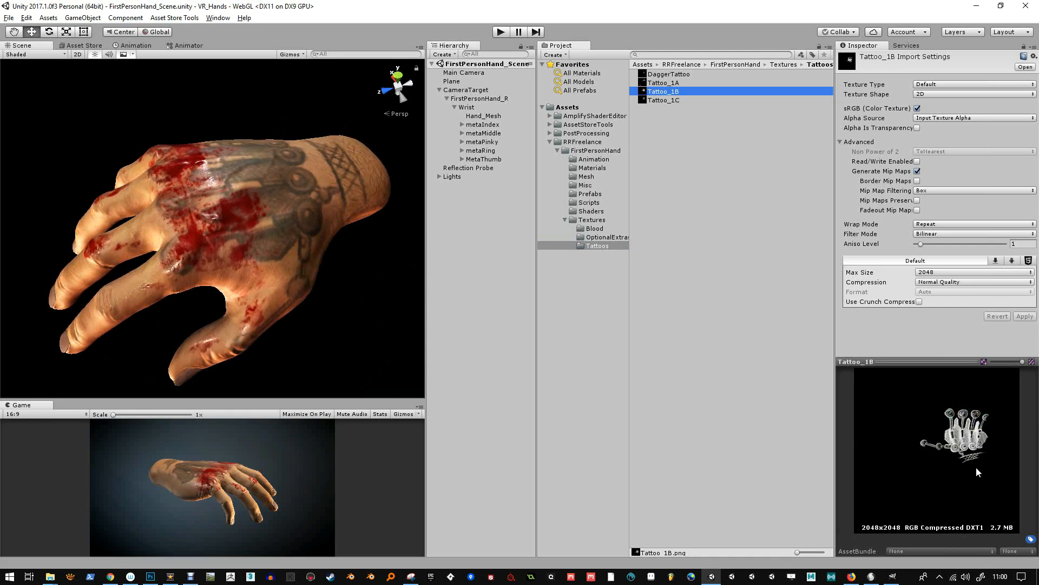
click(671, 100)
click(670, 93)
Switch to Sculptris and import HandBase_Male_forPainting.obj as a new scene in paint mode with 2048 mapping resolution
click(871, 576)
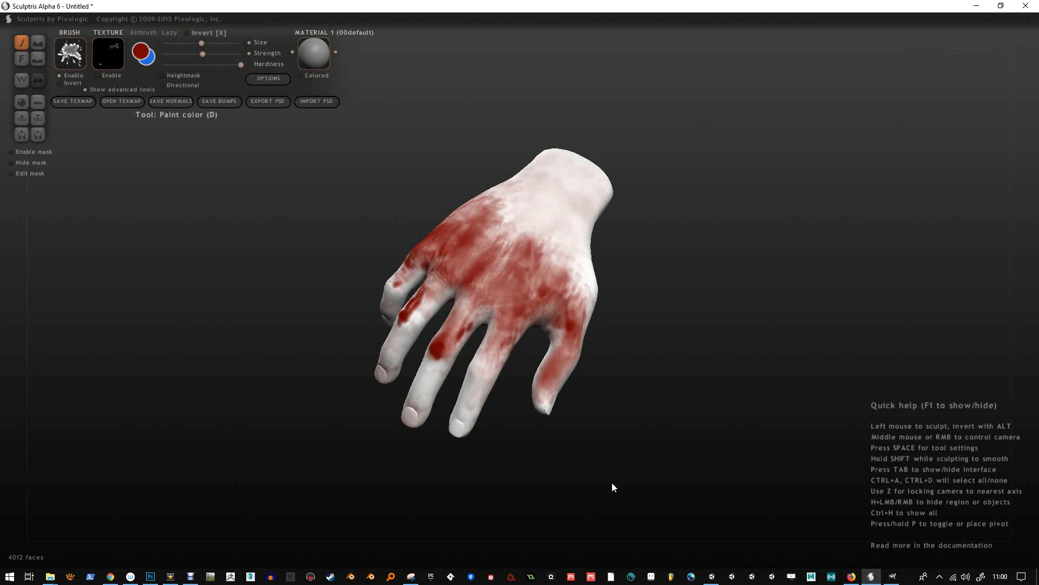
click(22, 118)
double_click(130, 103)
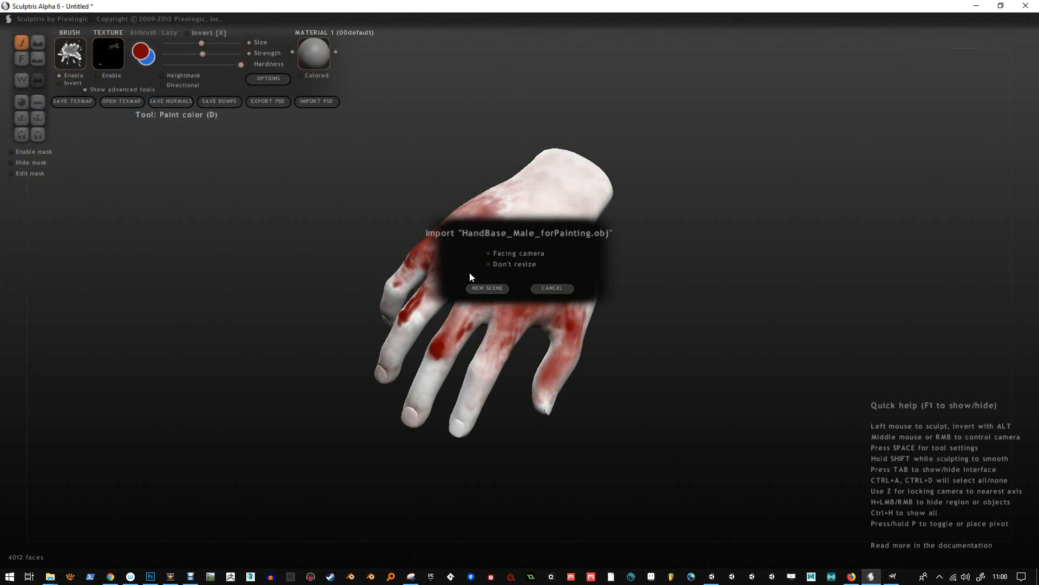
click(487, 288)
click(508, 326)
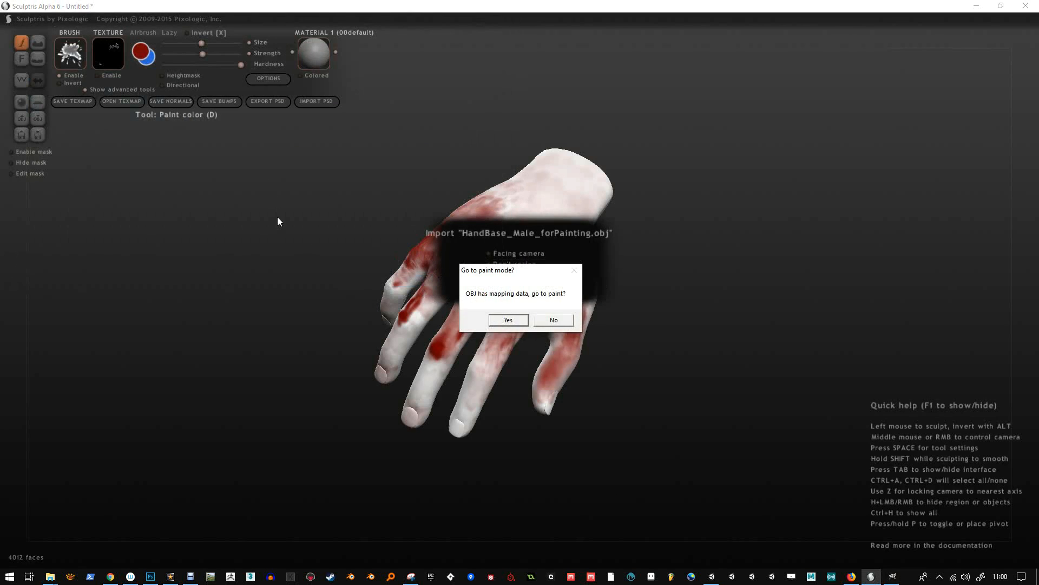
click(507, 319)
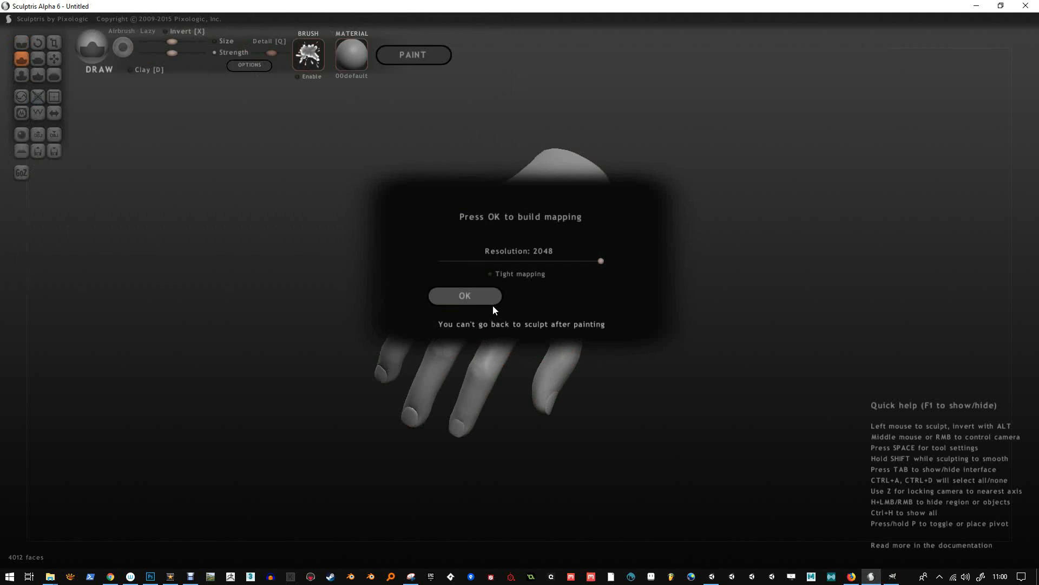
click(457, 293)
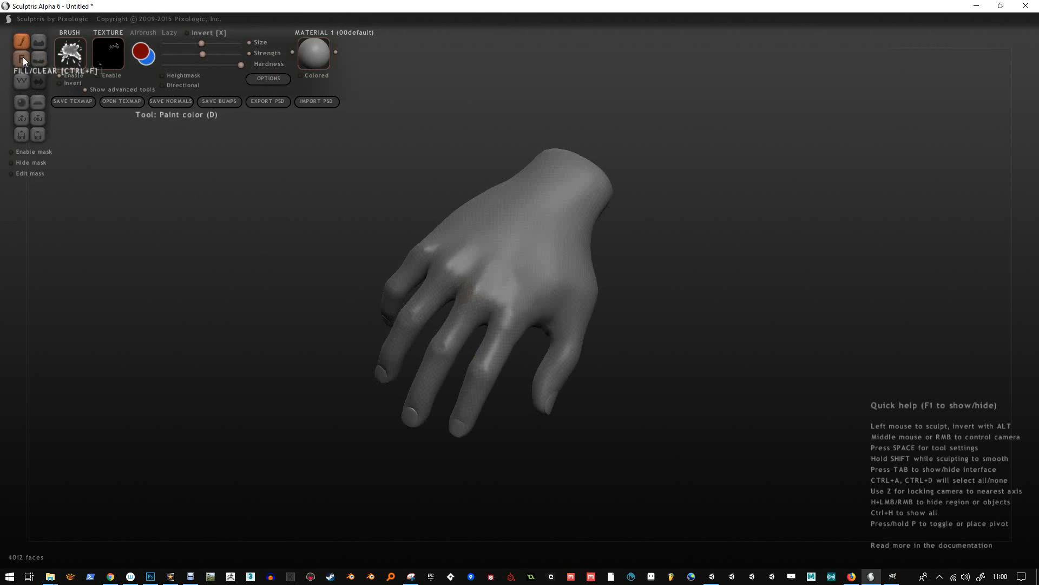
Change the primary paint color from dark red to white
click(142, 52)
click(457, 311)
drag(459, 347, 430, 348)
click(447, 374)
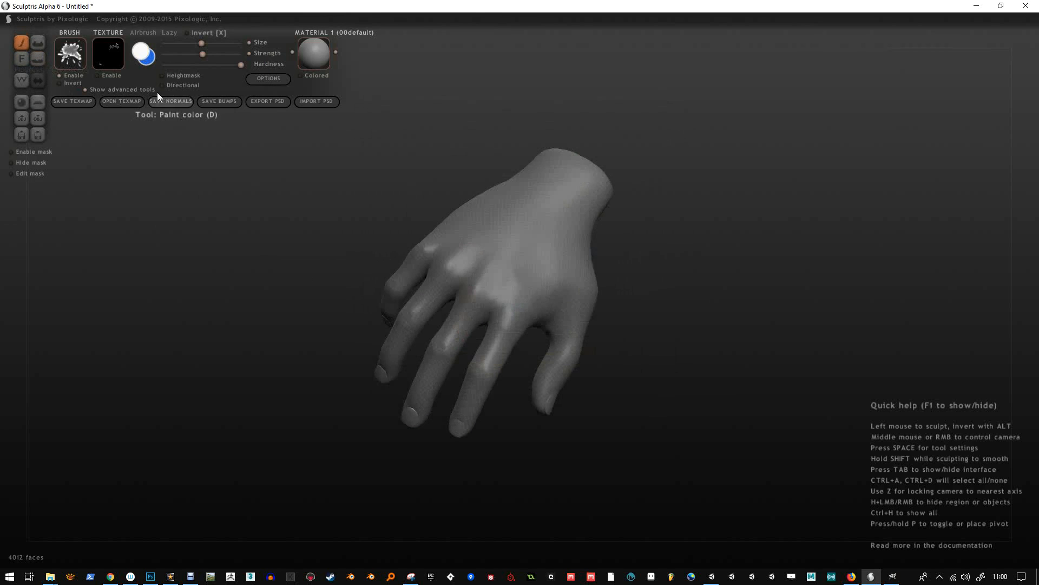
Fill the whole hand with white and set the primary paint color to black
click(22, 60)
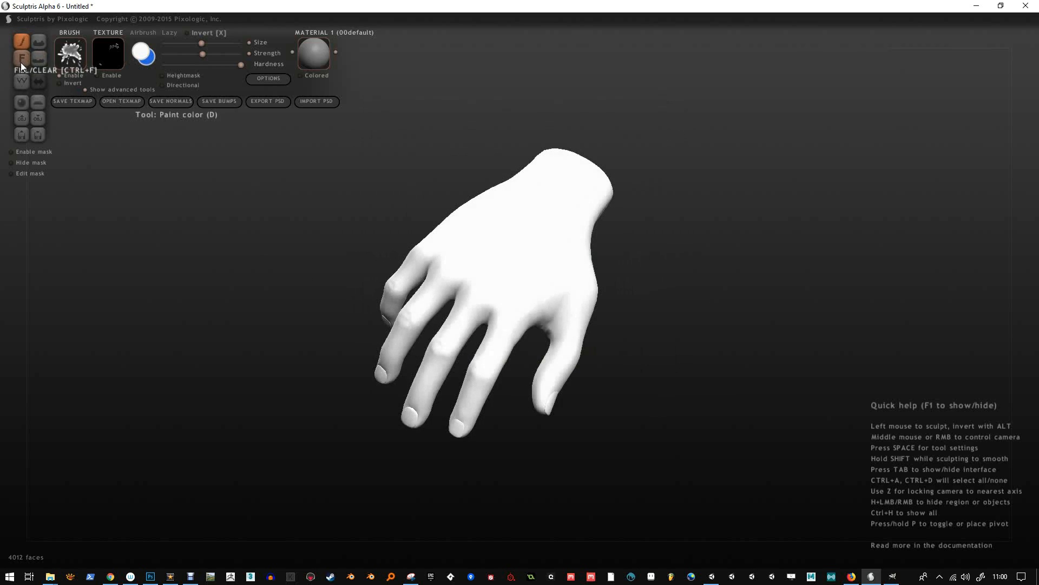
click(146, 53)
click(520, 249)
click(473, 372)
Switch the paint brush to MuddyConcrete and try a stroke on the back of the hand, then undo it
middle_drag(122, 133, 303, 170)
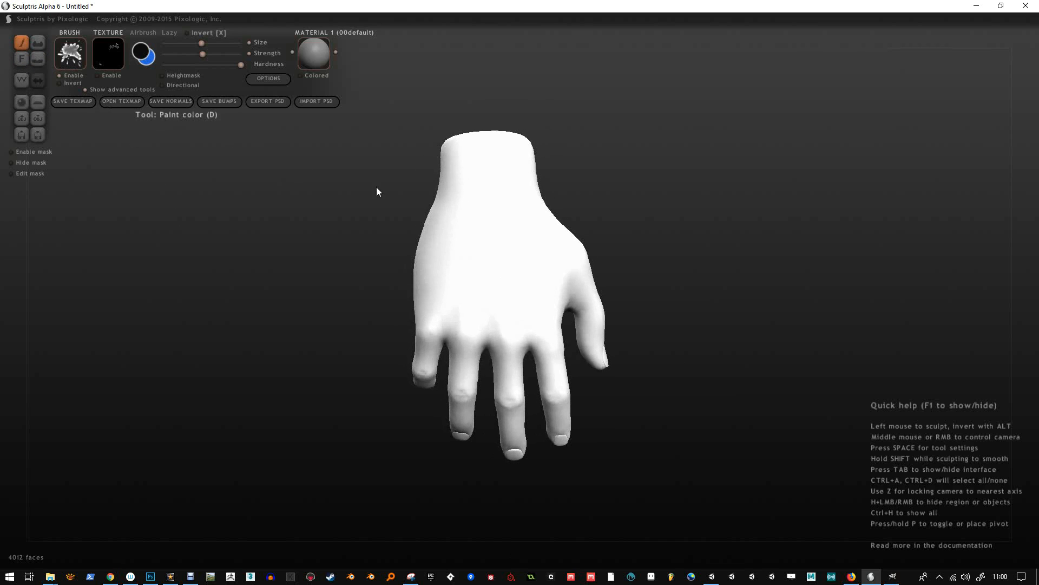
click(75, 51)
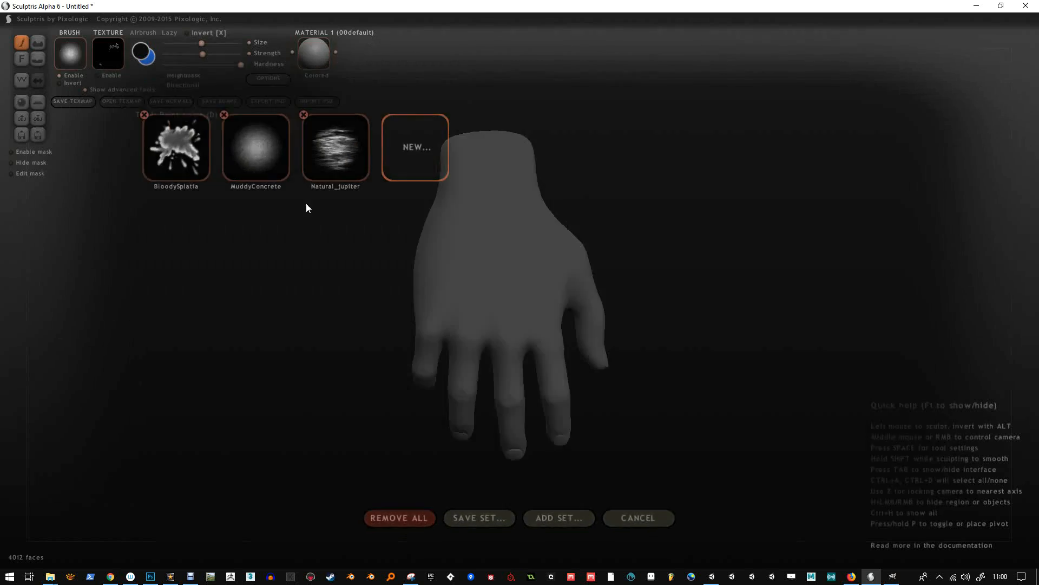
click(283, 180)
middle_drag(489, 285, 480, 217)
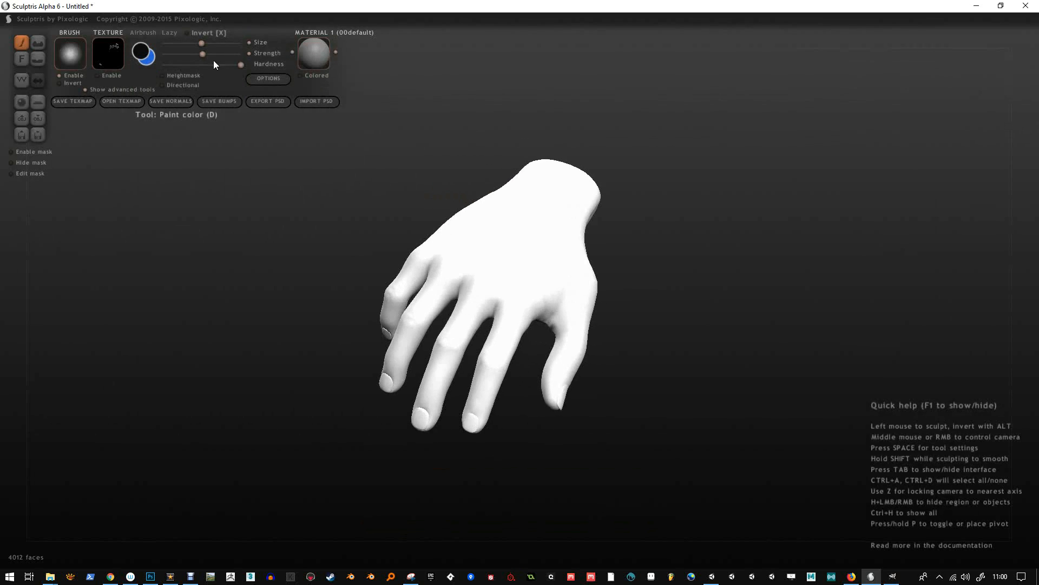
mouse_move(502, 250)
mouse_down()
mouse_move(516, 219)
mouse_move(526, 250)
mouse_up()
key(ctrl+z)
With the smallest brush size, paint four thin corner marks framing a square area on the back of the hand
scroll(516, 255, down, 5)
mouse_move(541, 271)
middle_down()
mouse_move(498, 220)
mouse_move(509, 275)
mouse_move(503, 340)
mouse_move(452, 326)
middle_up()
scroll(464, 293, down, 2)
mouse_move(472, 287)
middle_down()
mouse_move(390, 298)
mouse_move(447, 269)
mouse_move(454, 170)
middle_up()
mouse_move(465, 150)
mouse_down()
mouse_move(444, 150)
mouse_move(428, 196)
mouse_up()
drag(419, 331, 420, 281)
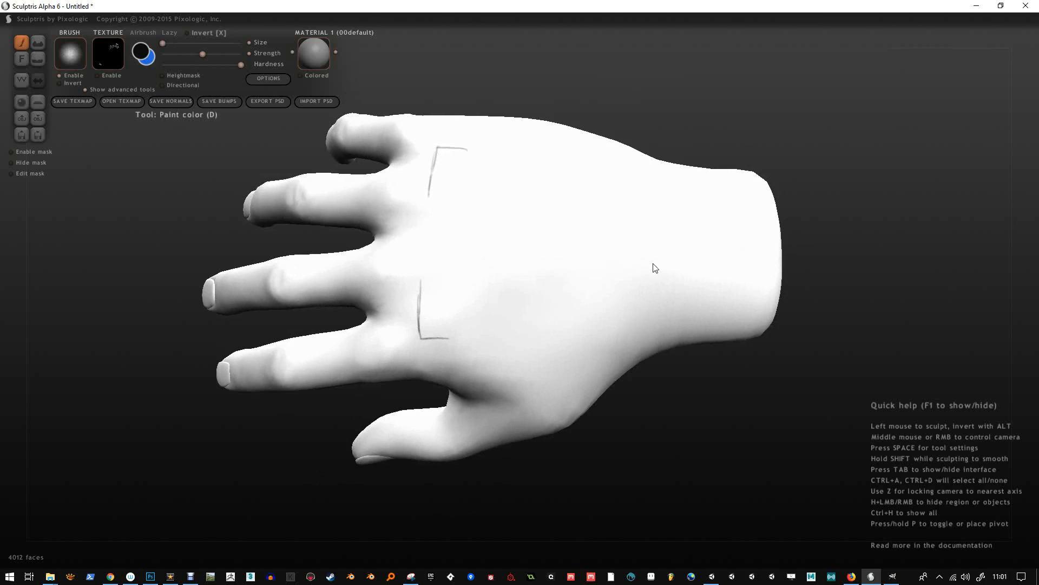
mouse_move(610, 163)
mouse_down()
mouse_move(645, 177)
mouse_move(640, 208)
mouse_up()
drag(637, 318, 595, 320)
Paint short divider ticks splitting the framed area into quarters and letter them A, B, C and D
mouse_move(595, 320)
middle_down()
mouse_move(362, 262)
mouse_move(390, 265)
middle_up()
drag(485, 279, 533, 278)
drag(567, 201, 566, 237)
drag(561, 336, 562, 346)
drag(606, 283, 641, 285)
mouse_move(513, 205)
mouse_down()
mouse_move(528, 249)
mouse_move(521, 232)
mouse_up()
drag(599, 212, 599, 244)
mouse_move(600, 214)
mouse_down()
mouse_move(614, 231)
mouse_move(599, 244)
mouse_up()
drag(526, 320, 524, 349)
drag(601, 322, 597, 350)
mouse_move(600, 321)
mouse_down()
mouse_move(618, 345)
mouse_move(596, 351)
mouse_up()
Paint two arrows toward the tip of the index finger and write INDEX at its knuckle
mouse_move(600, 270)
alt+middle_down()
mouse_move(603, 320)
mouse_move(580, 306)
mouse_move(590, 369)
alt+middle_up()
mouse_move(466, 235)
middle_down()
mouse_move(471, 287)
mouse_move(483, 290)
middle_up()
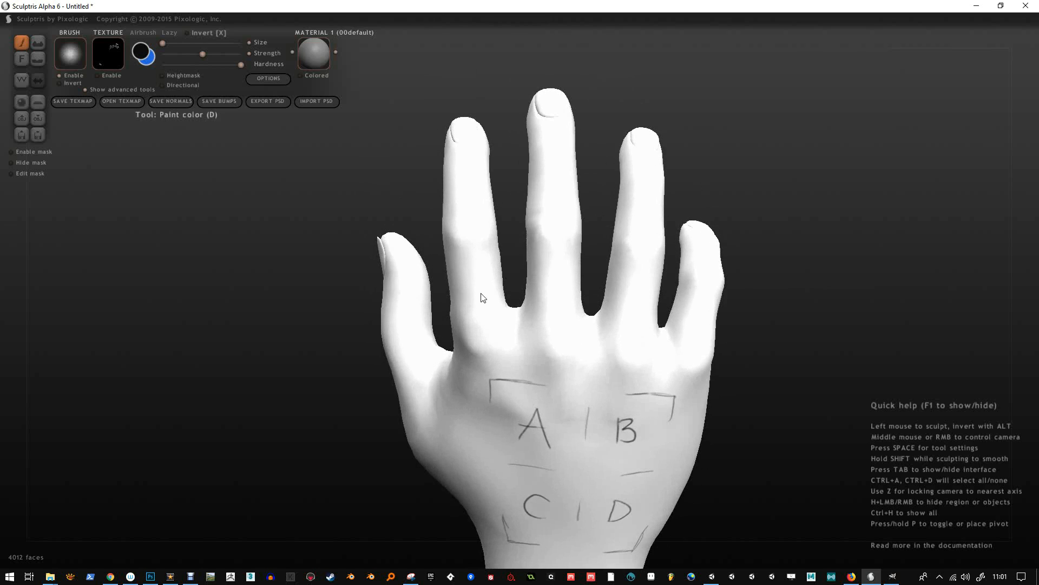
drag(479, 321, 476, 263)
drag(470, 221, 470, 166)
mouse_move(469, 166)
mouse_down()
mouse_move(474, 178)
mouse_move(470, 167)
mouse_up()
middle_drag(466, 362, 467, 318)
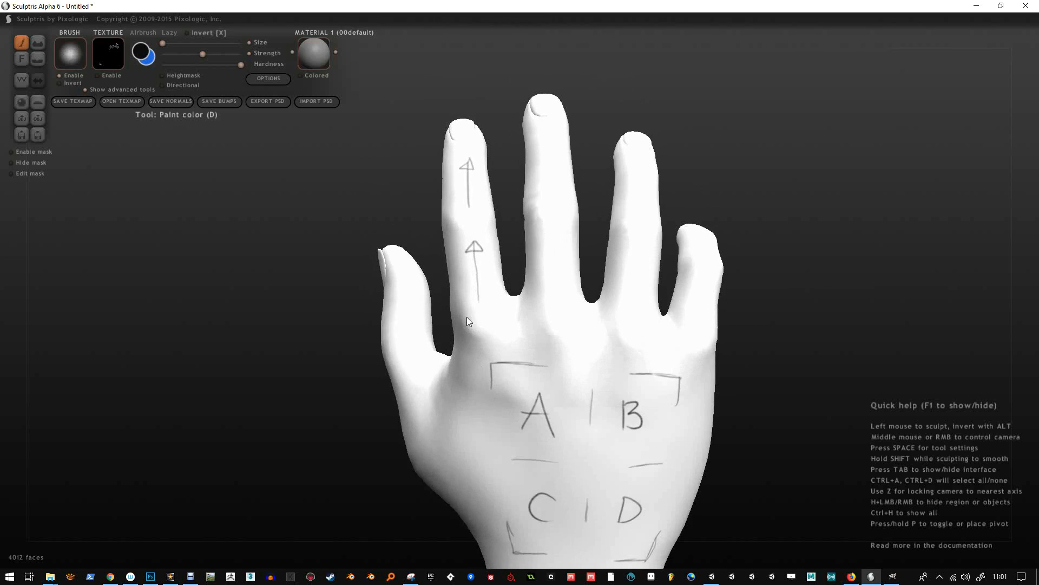
drag(487, 322, 493, 321)
drag(495, 317, 503, 328)
drag(504, 315, 495, 328)
Paint two arrows toward the tip on both the middle and ring fingers and label their knuckles MIDDLE and RING
alt+middle_drag(546, 272, 546, 286)
mouse_move(551, 309)
mouse_down()
mouse_move(552, 253)
mouse_move(557, 264)
mouse_up()
mouse_move(553, 215)
mouse_down()
mouse_move(553, 165)
mouse_move(560, 172)
mouse_up()
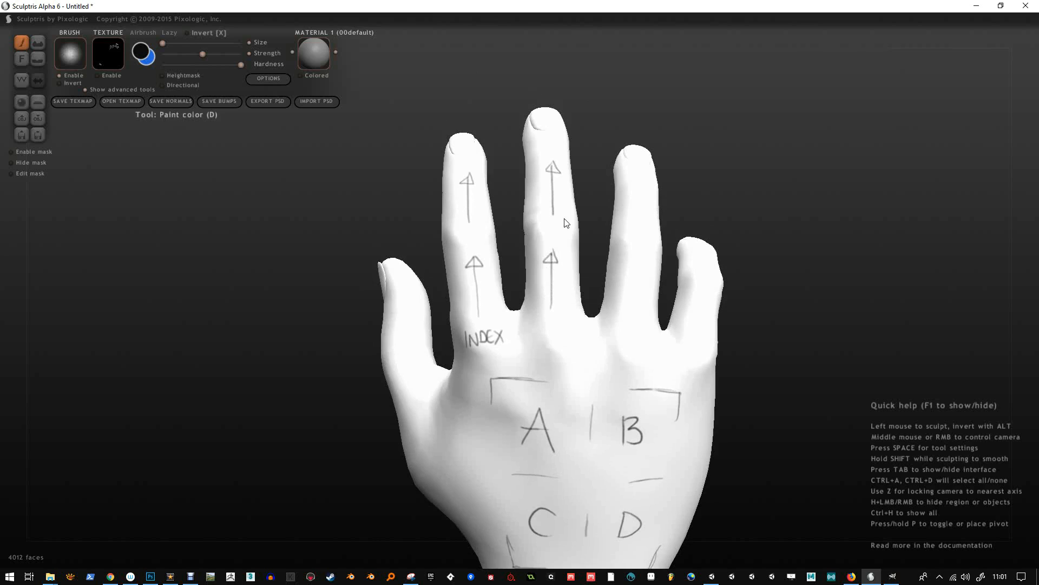
alt+middle_drag(538, 330, 530, 327)
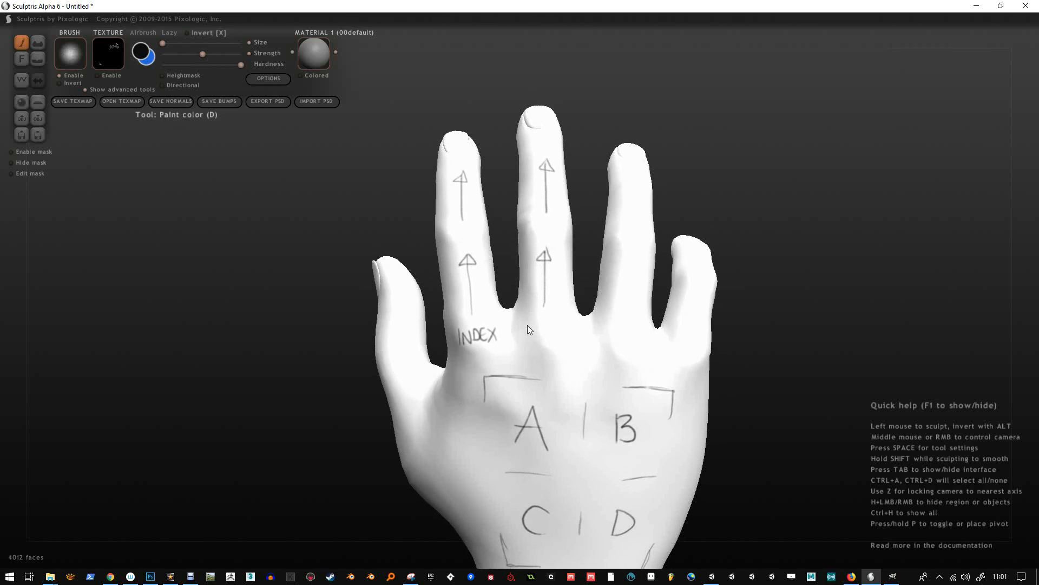
mouse_move(528, 328)
mouse_down()
mouse_move(550, 338)
mouse_move(555, 328)
mouse_move(630, 332)
mouse_move(637, 355)
mouse_up()
mouse_move(627, 321)
mouse_down()
mouse_move(627, 264)
mouse_move(636, 280)
mouse_up()
drag(631, 235, 627, 194)
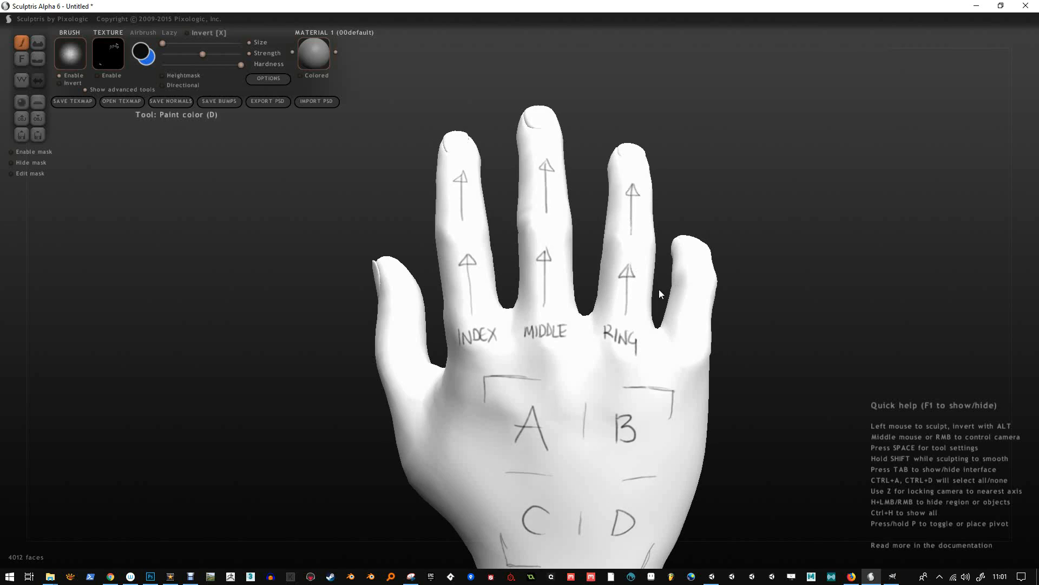
Write SMALL at the little finger's knuckle and paint two arrows pointing to its tip
middle_drag(671, 281, 637, 278)
mouse_move(665, 315)
middle_down()
mouse_move(699, 344)
mouse_move(676, 320)
middle_up()
drag(671, 318, 664, 328)
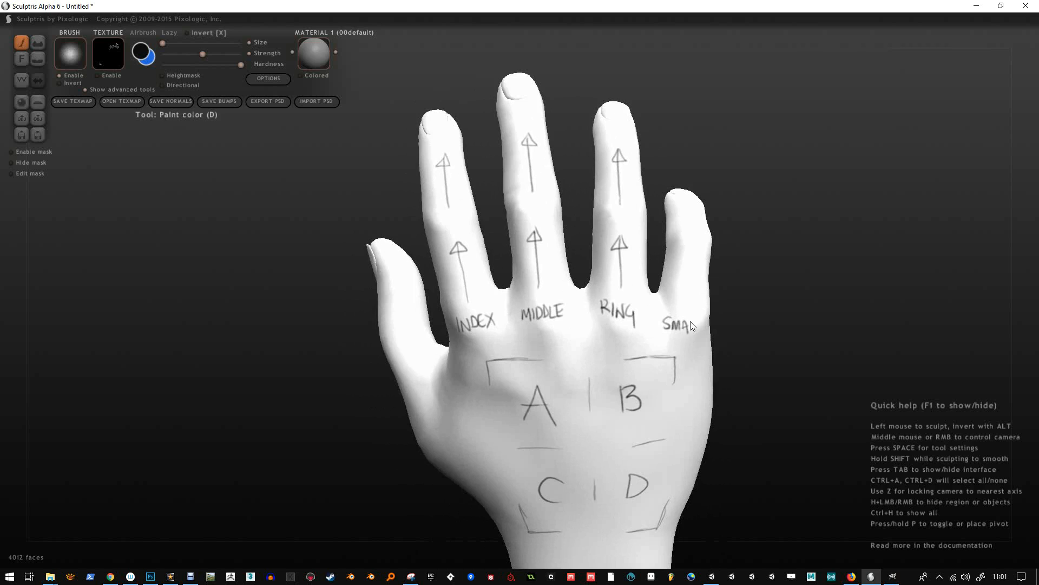
drag(695, 275, 690, 210)
Write THUMB across the side of the hand at the base of the thumb
mouse_move(447, 381)
middle_down()
mouse_move(504, 212)
mouse_move(373, 333)
mouse_move(449, 297)
mouse_move(524, 183)
mouse_move(397, 165)
mouse_move(216, 272)
mouse_move(358, 303)
mouse_move(401, 234)
mouse_move(493, 279)
mouse_move(505, 146)
mouse_move(448, 322)
middle_up()
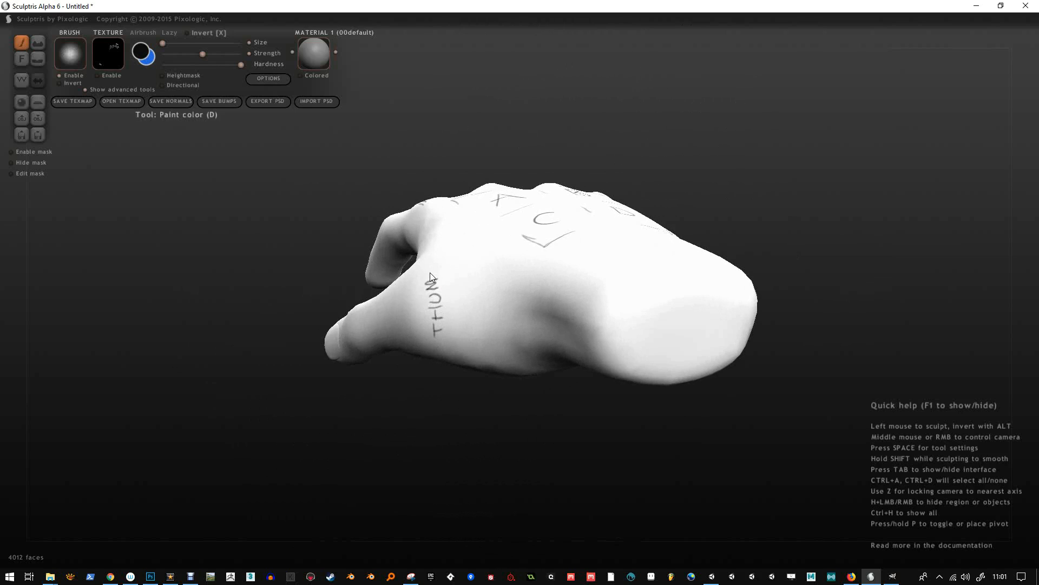
middle_drag(425, 277, 450, 301)
drag(463, 291, 331, 347)
Paint two lines across the top of the wrist and write WRIST between them
mouse_move(347, 349)
middle_down()
mouse_move(372, 434)
mouse_move(515, 333)
mouse_move(589, 340)
mouse_move(575, 343)
middle_up()
drag(531, 319, 685, 295)
drag(552, 391, 702, 364)
drag(575, 351, 578, 345)
drag(582, 343, 583, 357)
drag(581, 343, 594, 354)
mouse_move(597, 341)
mouse_down()
mouse_move(600, 355)
mouse_move(611, 354)
mouse_move(636, 331)
mouse_up()
drag(631, 333, 633, 348)
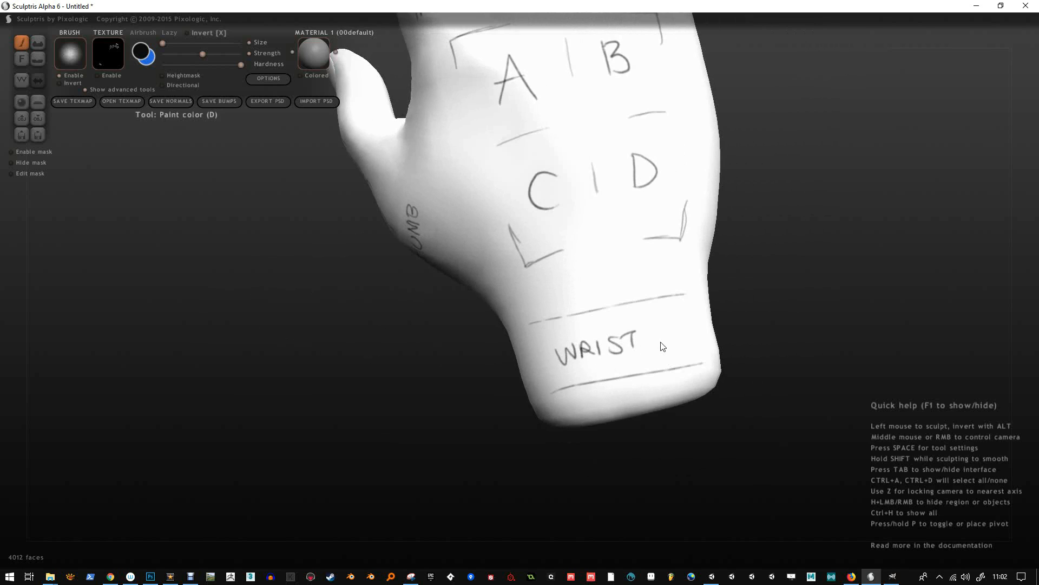
Complete the wrist label by adding AREA after WRIST and TOP beneath it
middle_drag(726, 308, 631, 368)
drag(609, 396, 615, 374)
drag(615, 375, 621, 385)
drag(624, 378, 624, 395)
drag(624, 378, 634, 394)
drag(639, 384, 643, 395)
drag(636, 390, 643, 389)
drag(643, 394, 648, 377)
drag(648, 377, 652, 386)
drag(553, 412, 585, 420)
Write WRIST BOTTOM on the underside of the wrist, with a dashed line and a small box between the words
middle_drag(585, 421, 514, 368)
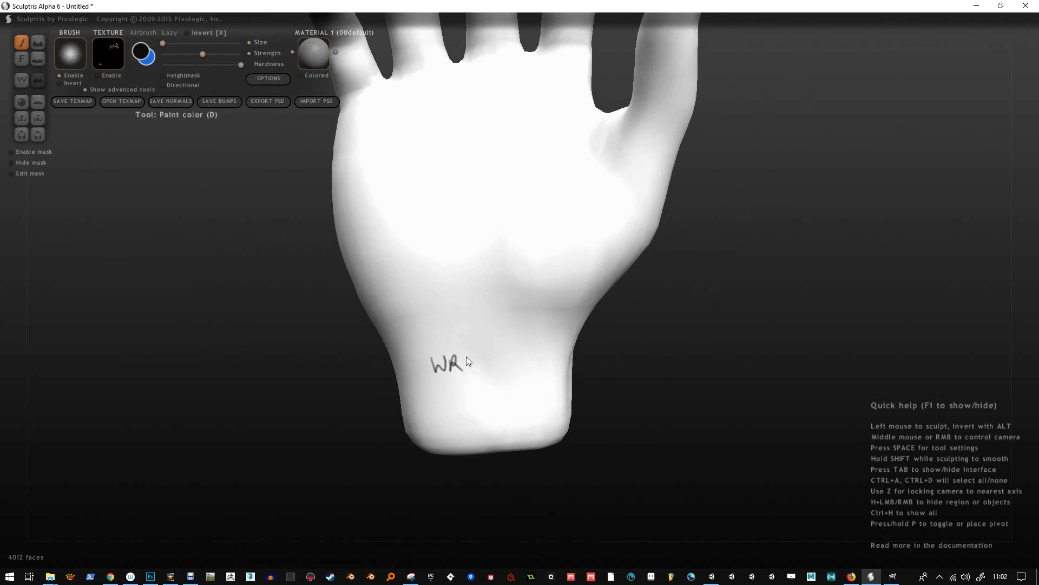
drag(461, 411, 528, 414)
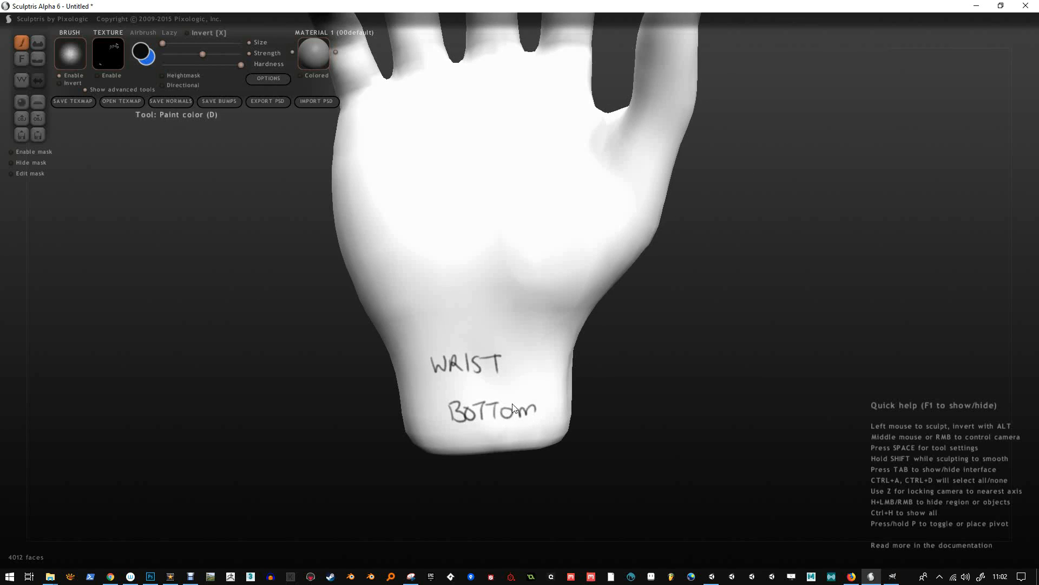
drag(438, 391, 558, 388)
drag(559, 438, 560, 417)
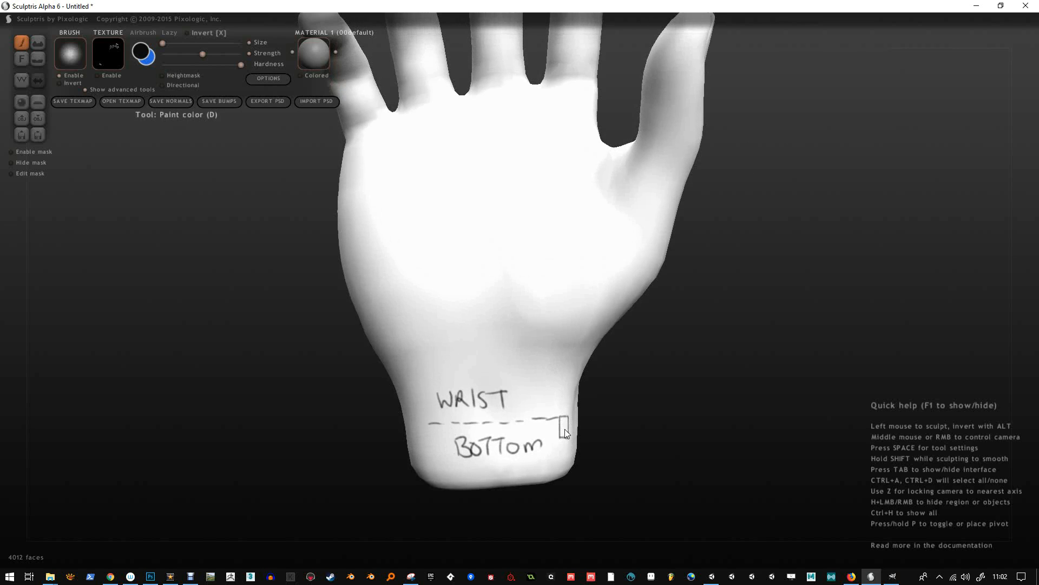
Paint a Y-shaped crease on the palm and a row of four arcs below the finger bases
mouse_move(564, 433)
right_down()
mouse_move(577, 378)
mouse_move(522, 343)
mouse_move(549, 332)
mouse_move(557, 348)
mouse_move(515, 343)
right_up()
mouse_move(416, 310)
mouse_down()
mouse_move(490, 341)
mouse_move(517, 417)
mouse_up()
drag(593, 296, 510, 362)
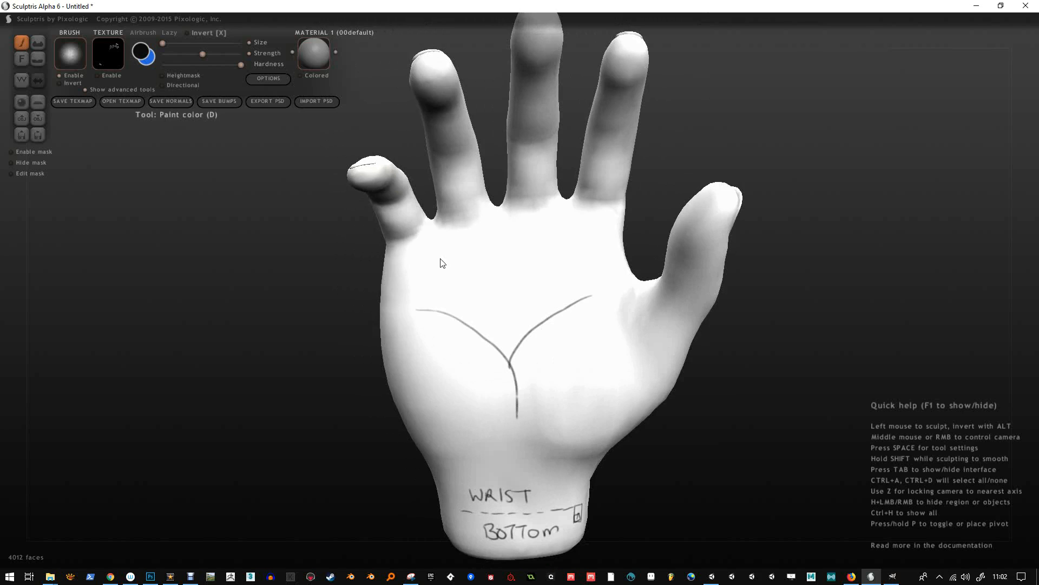
mouse_move(390, 254)
mouse_down()
mouse_move(442, 243)
mouse_move(494, 254)
mouse_move(499, 233)
mouse_move(614, 240)
mouse_up()
Write PALM between the finger arcs and the Y-shaped crease
right_drag(564, 300, 566, 295)
drag(474, 278, 478, 301)
drag(474, 279, 479, 293)
drag(490, 302, 500, 277)
mouse_move(501, 277)
mouse_down()
mouse_move(512, 298)
mouse_move(531, 298)
mouse_up()
drag(535, 297, 565, 299)
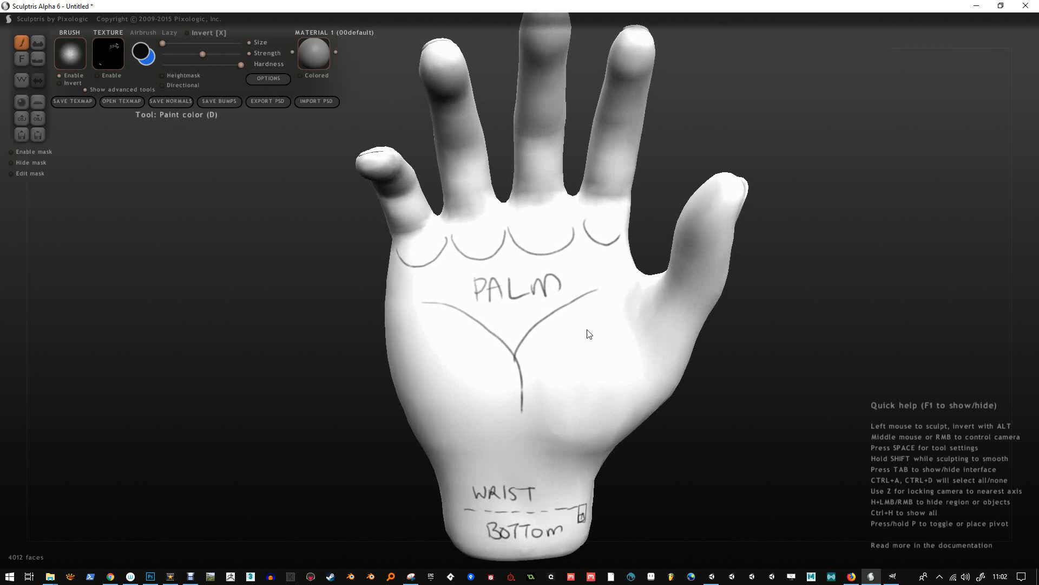
Paint a line marked Th beside the thumb and write OUTSIDE down the palm's outer edge
right_drag(592, 317, 594, 333)
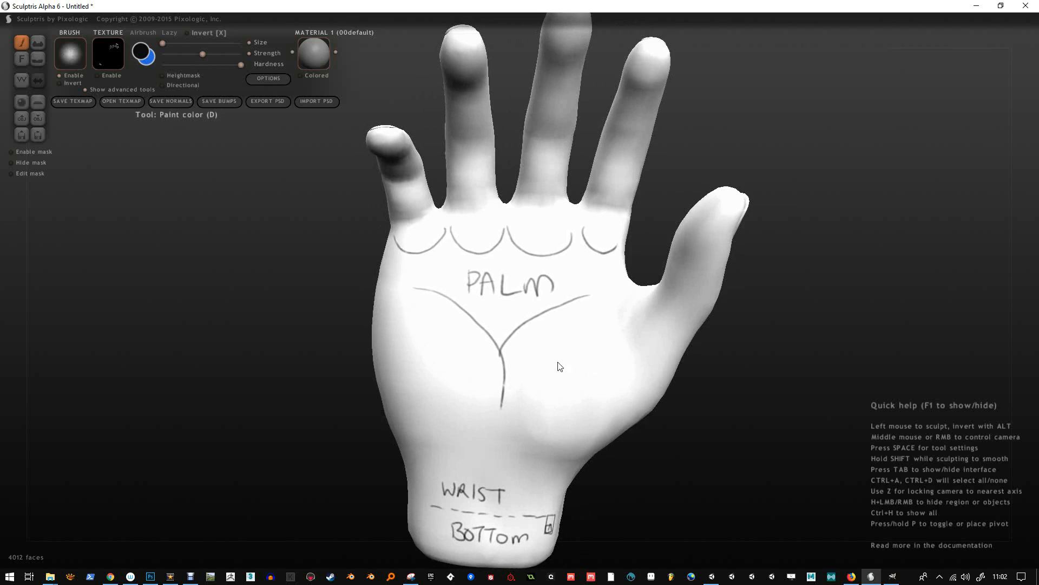
drag(620, 313, 645, 371)
right_drag(420, 338, 402, 362)
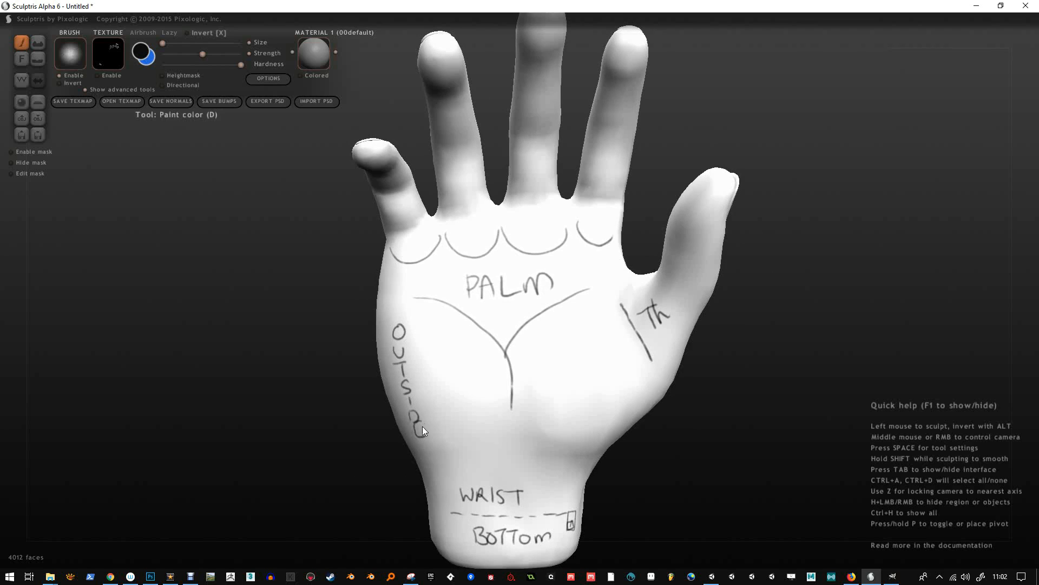
Paint additional thin guide strokes around the fingers, undoing one stray stroke
right_drag(735, 332, 642, 247)
right_drag(420, 264, 403, 278)
drag(412, 283, 414, 301)
drag(463, 258, 481, 251)
mouse_move(458, 211)
mouse_down()
mouse_move(479, 210)
mouse_move(471, 192)
mouse_move(468, 241)
mouse_up()
key(ctrl+z)
drag(537, 196, 550, 198)
drag(542, 207, 542, 238)
mouse_move(603, 207)
mouse_down()
mouse_move(623, 207)
mouse_move(612, 255)
mouse_up()
drag(542, 128, 539, 169)
drag(544, 268, 545, 284)
From the top view of the hand, change the primary paint color to a light salmon red
mouse_move(481, 302)
middle_down()
mouse_move(700, 328)
mouse_move(694, 303)
mouse_move(849, 313)
mouse_move(596, 437)
mouse_move(561, 465)
mouse_move(651, 433)
mouse_move(556, 362)
mouse_move(518, 290)
mouse_move(707, 291)
mouse_move(714, 350)
mouse_move(677, 325)
middle_up()
key(z)
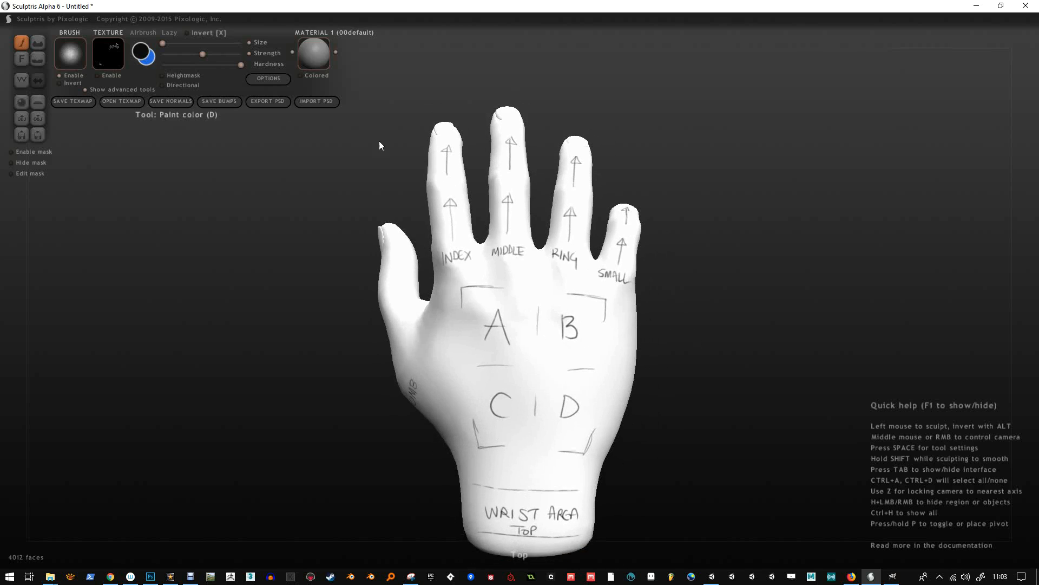
click(151, 51)
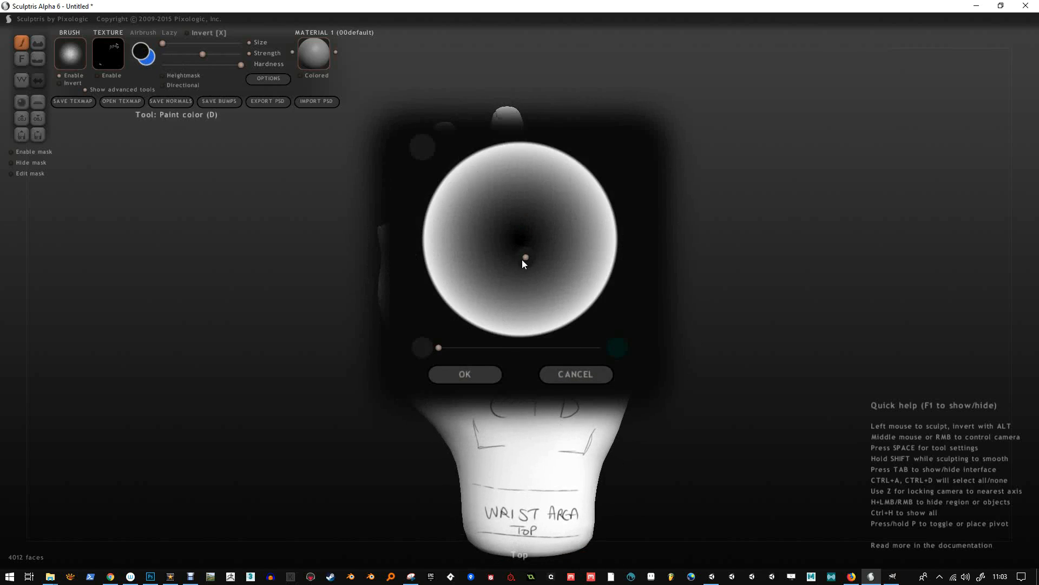
click(608, 201)
click(605, 282)
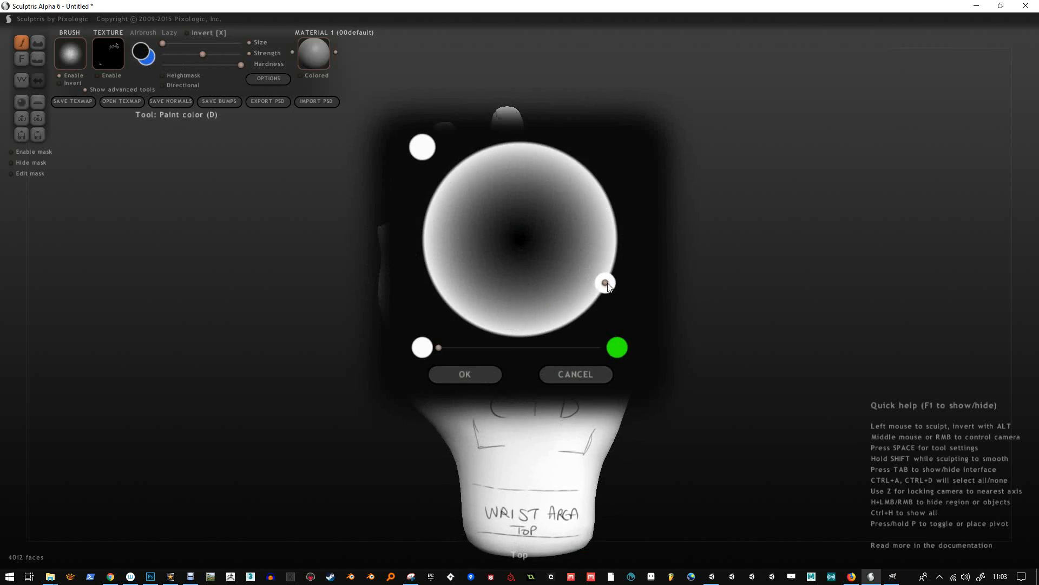
click(587, 256)
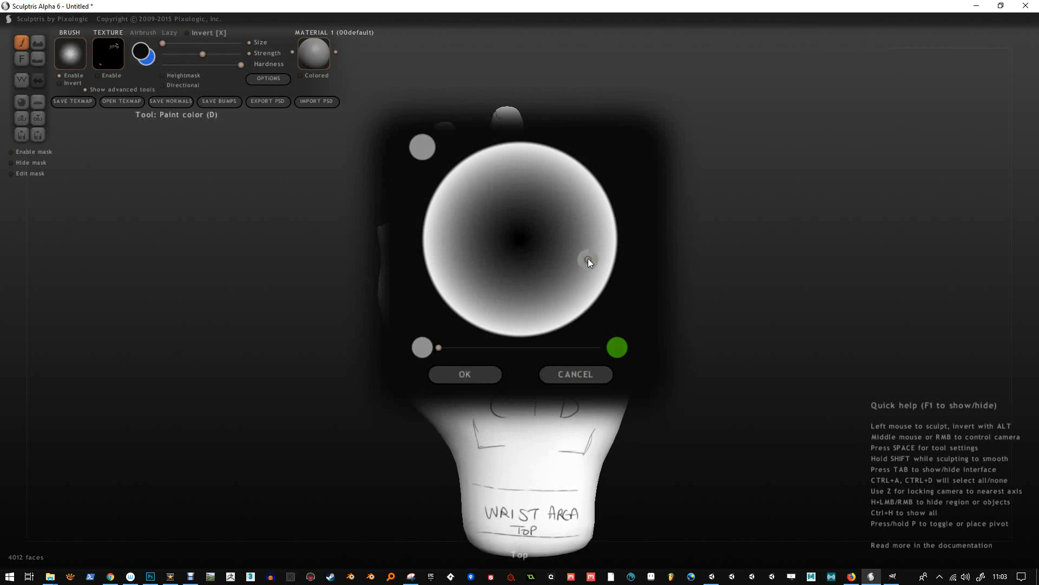
drag(442, 348, 519, 349)
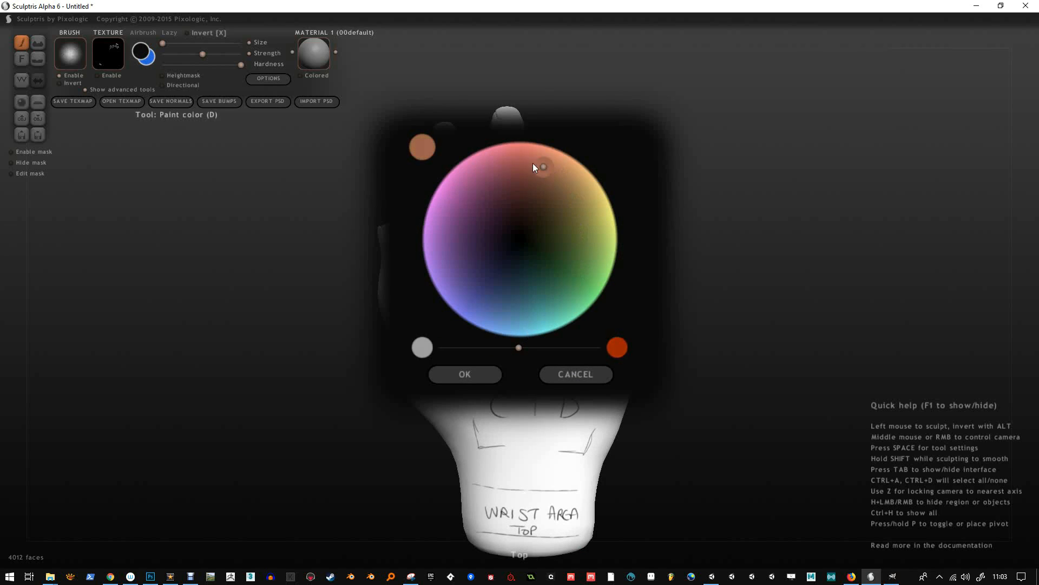
drag(547, 168, 520, 142)
click(470, 375)
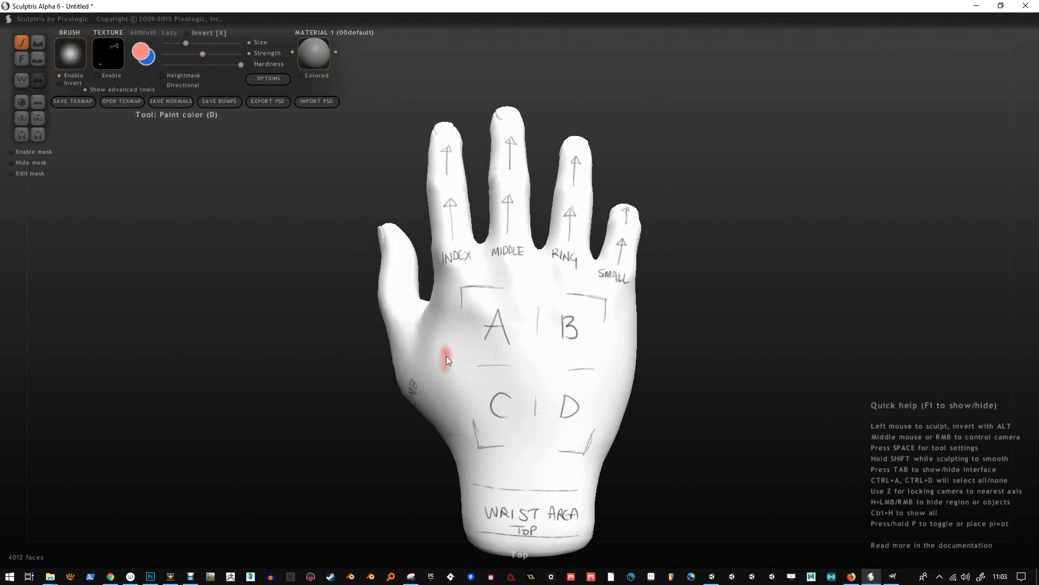
Using a larger brush, undo the stray red stroke and outline square A in light red
mouse_move(447, 376)
mouse_down()
mouse_move(443, 395)
mouse_move(450, 375)
mouse_up()
key(ctrl+z)
mouse_move(465, 325)
mouse_down()
mouse_move(523, 360)
mouse_move(535, 293)
mouse_up()
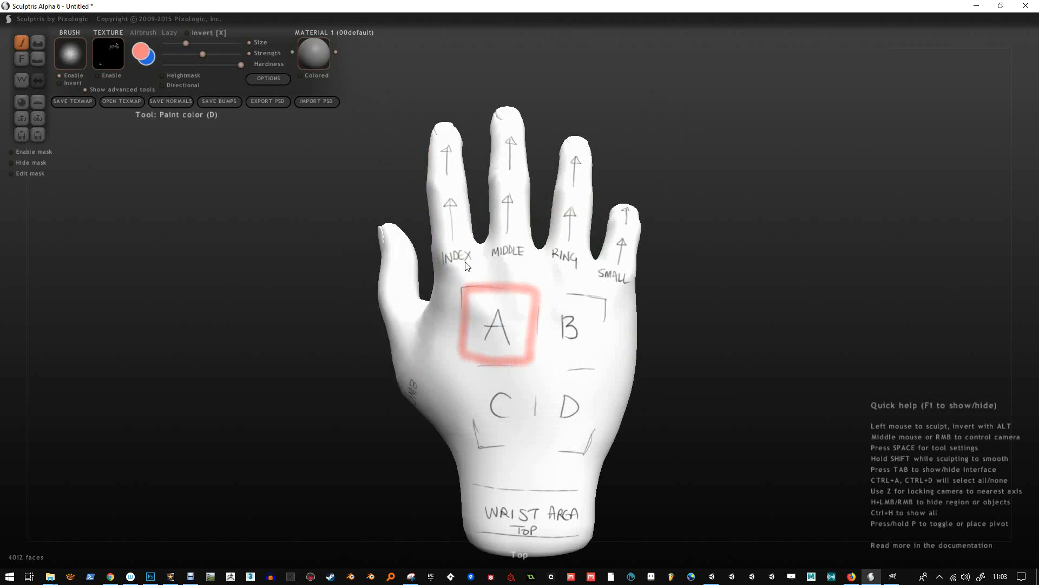
Change the primary paint color to yellow and outline square B
click(143, 54)
mouse_move(556, 252)
mouse_down()
mouse_move(596, 200)
mouse_move(616, 217)
mouse_up()
click(483, 373)
mouse_move(544, 295)
mouse_down()
mouse_move(555, 362)
mouse_move(606, 301)
mouse_move(569, 295)
mouse_up()
Change the primary paint color to green and outline square C
click(142, 54)
click(593, 278)
click(490, 372)
drag(535, 371, 488, 369)
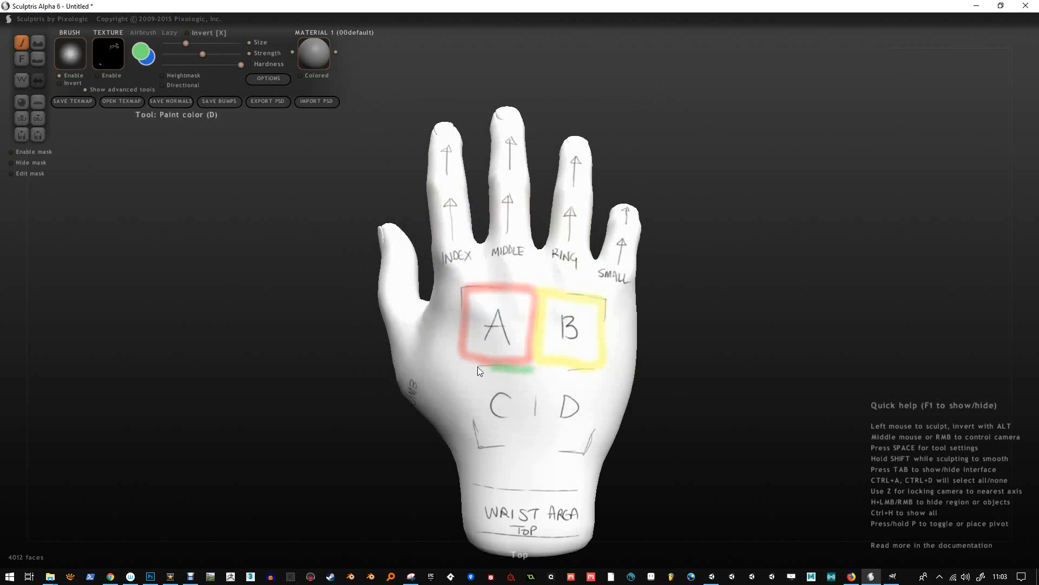
Change the primary paint color to light blue and outline square D
click(146, 61)
click(479, 326)
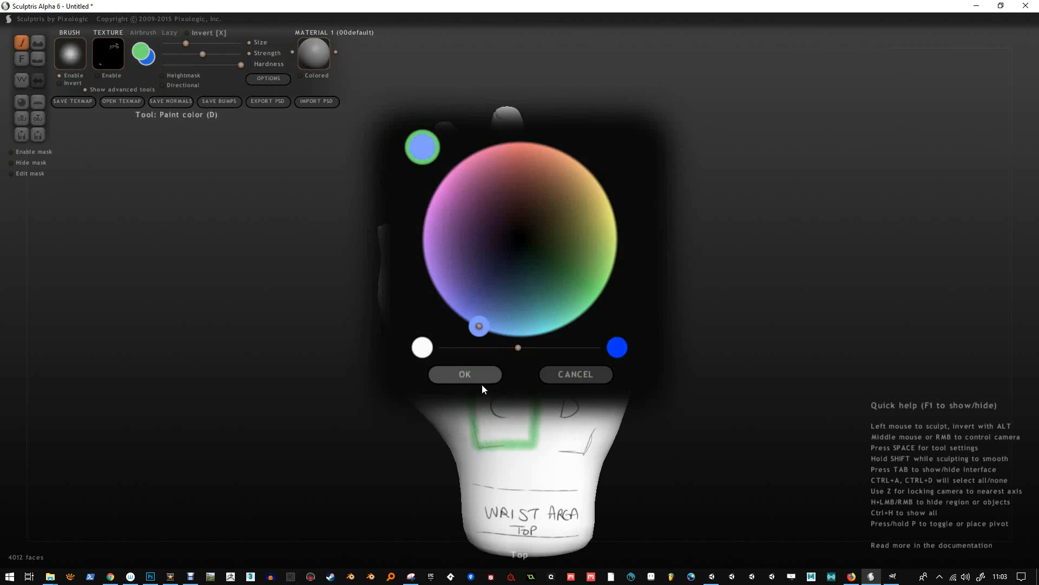
click(479, 375)
drag(547, 364, 538, 434)
drag(548, 368, 595, 411)
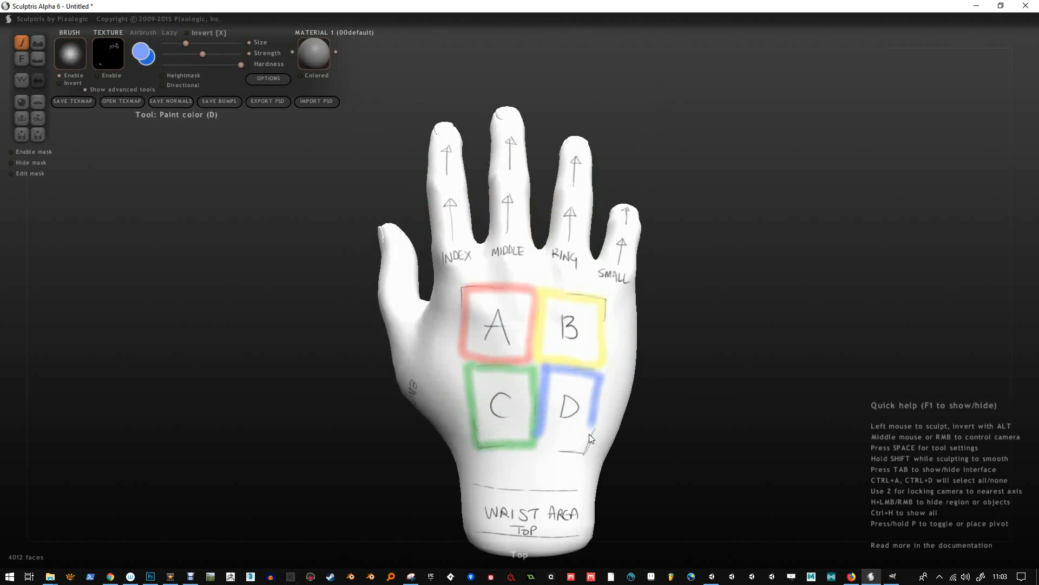
Save the painted texture map to the Desktop as a PNG image named TattooGuide
drag(742, 316, 817, 216)
click(81, 102)
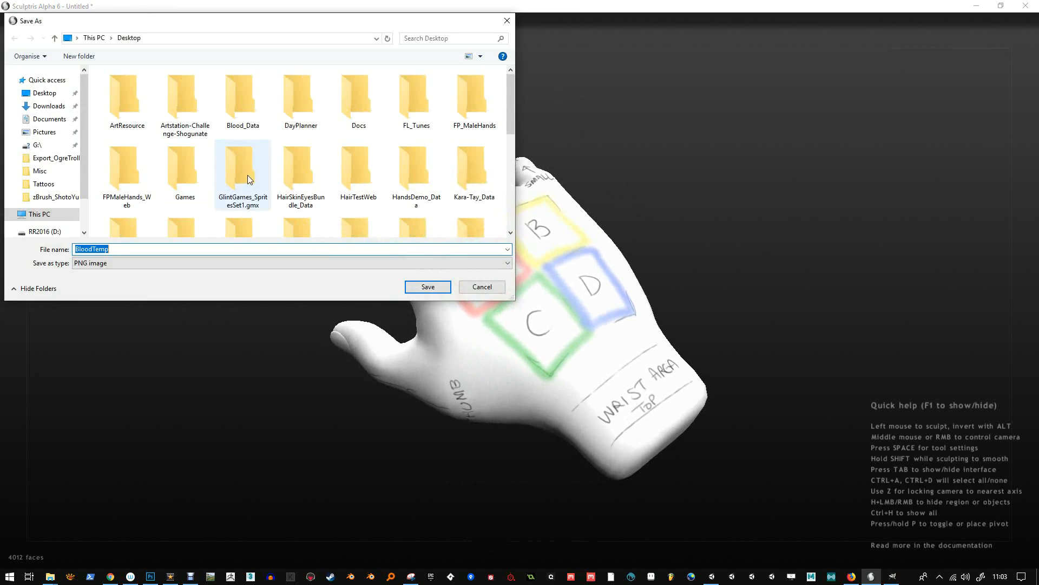
scroll(510, 141, down, 3)
drag(510, 141, 507, 196)
text(TattooGuide)
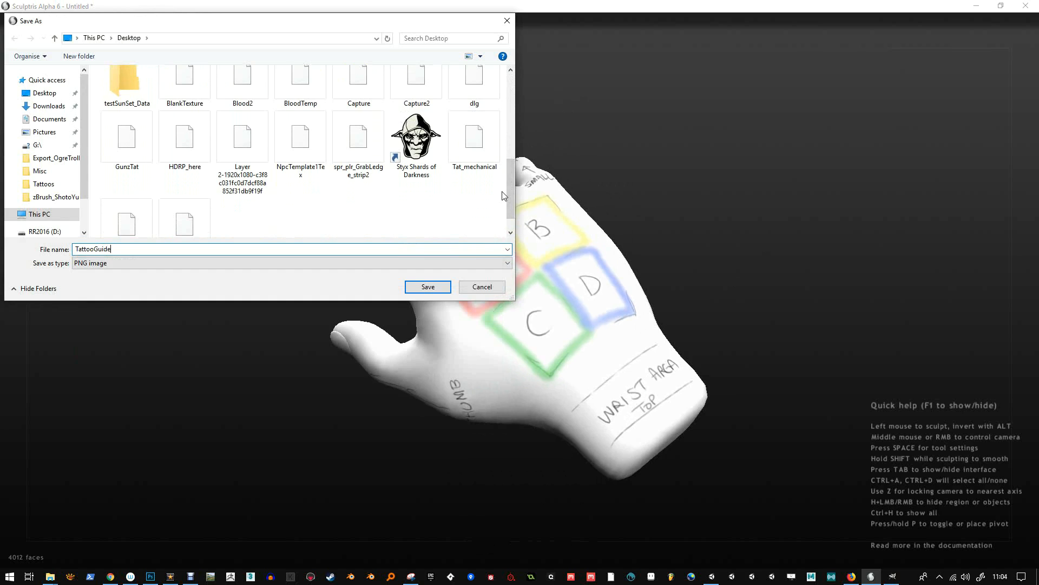
key(Return)
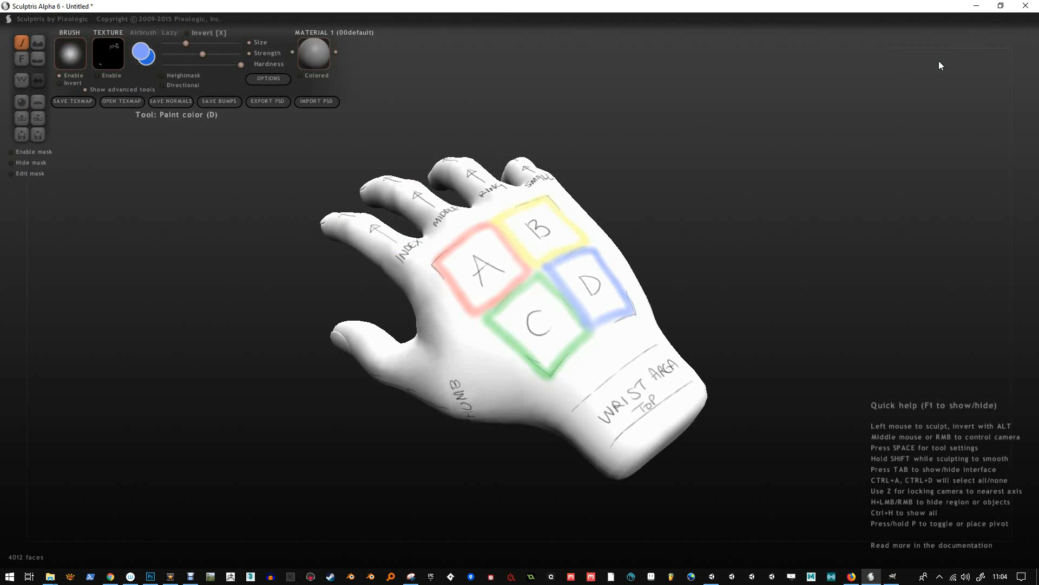
Switch to GIMP and open TattooGuide.png from the Desktop
key(alt+Tab)
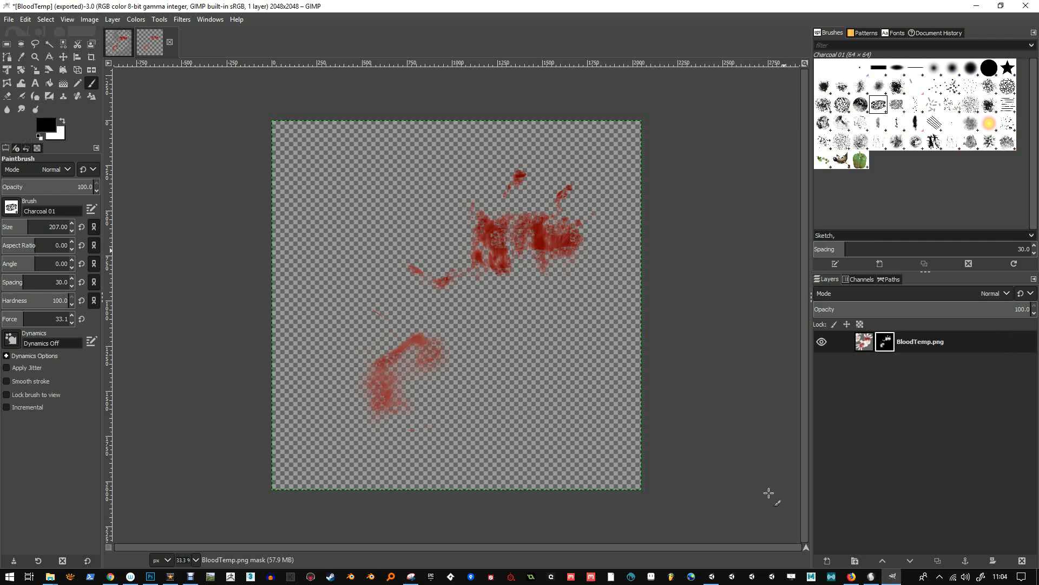
click(8, 20)
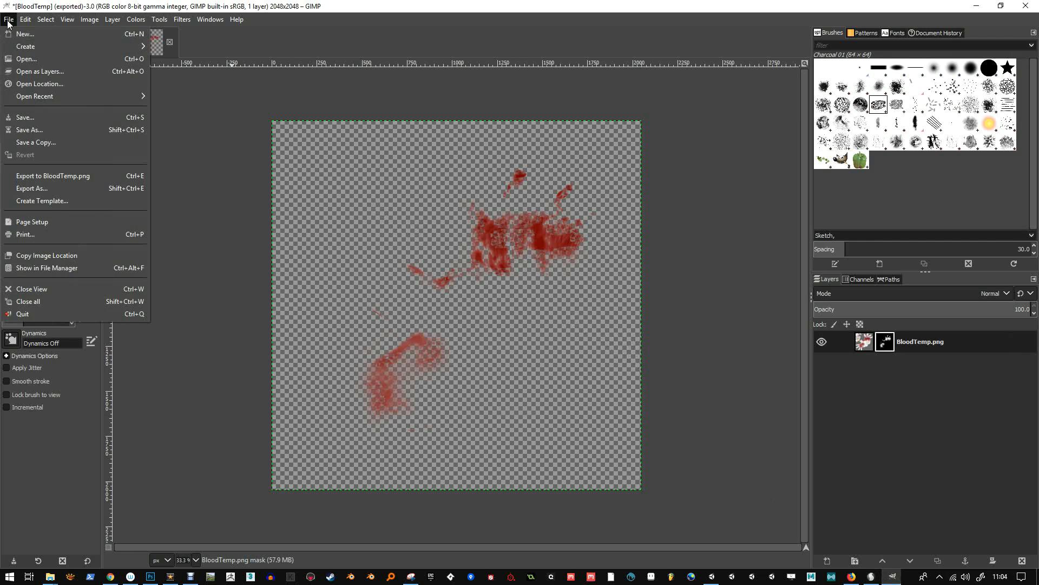
click(10, 56)
scroll(192, 201, down, 6)
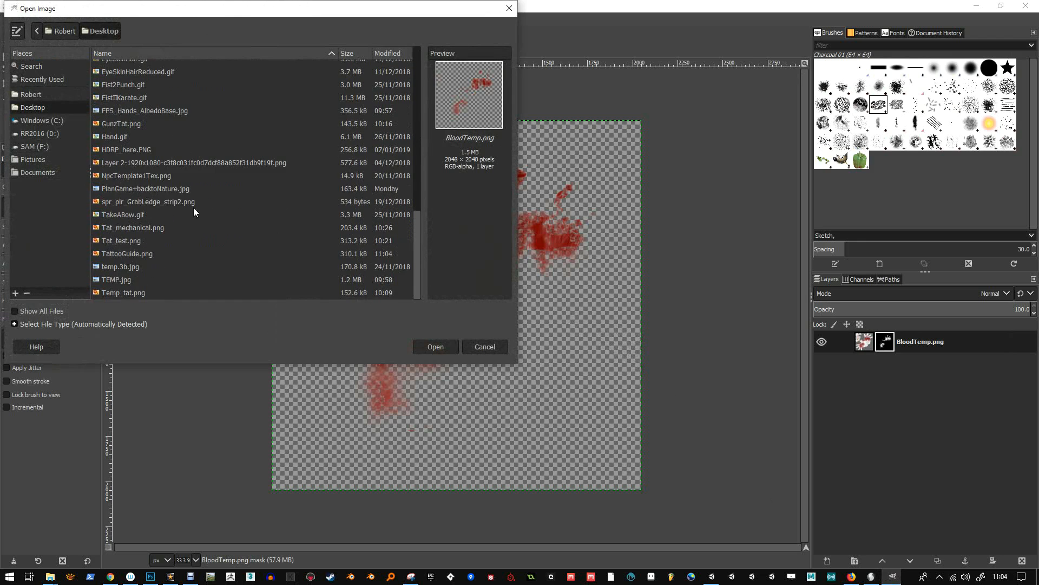
double_click(127, 255)
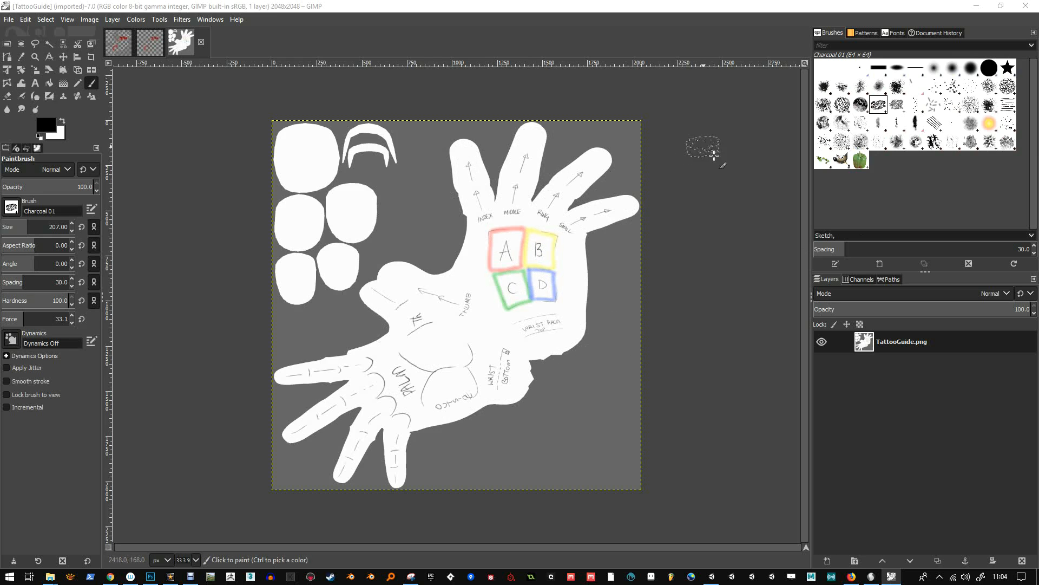
Check the painted hand in Sculptris, return to GIMP and bucket-fill the grey background around the hand layout with white
click(873, 577)
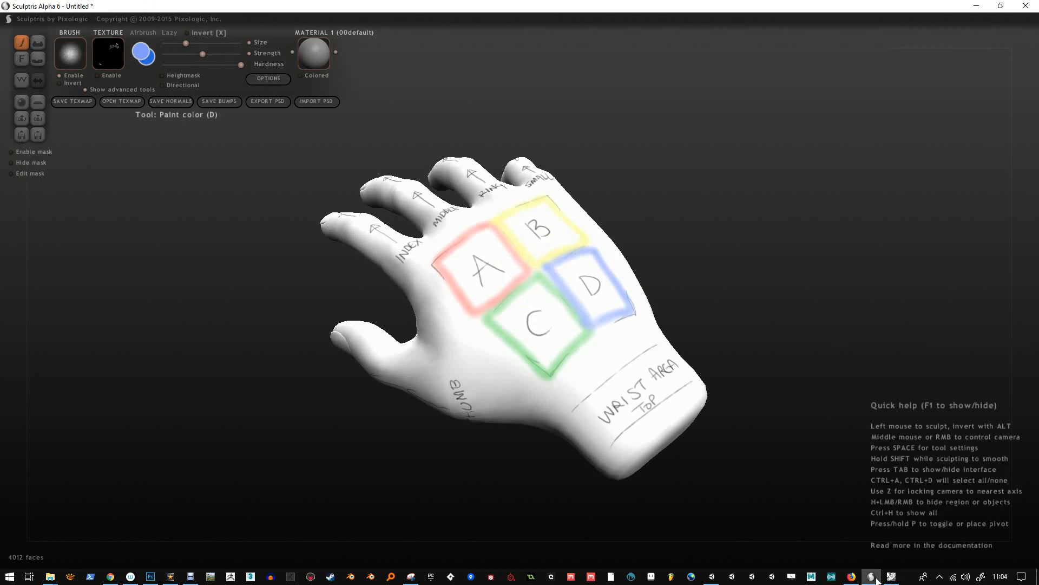
click(891, 576)
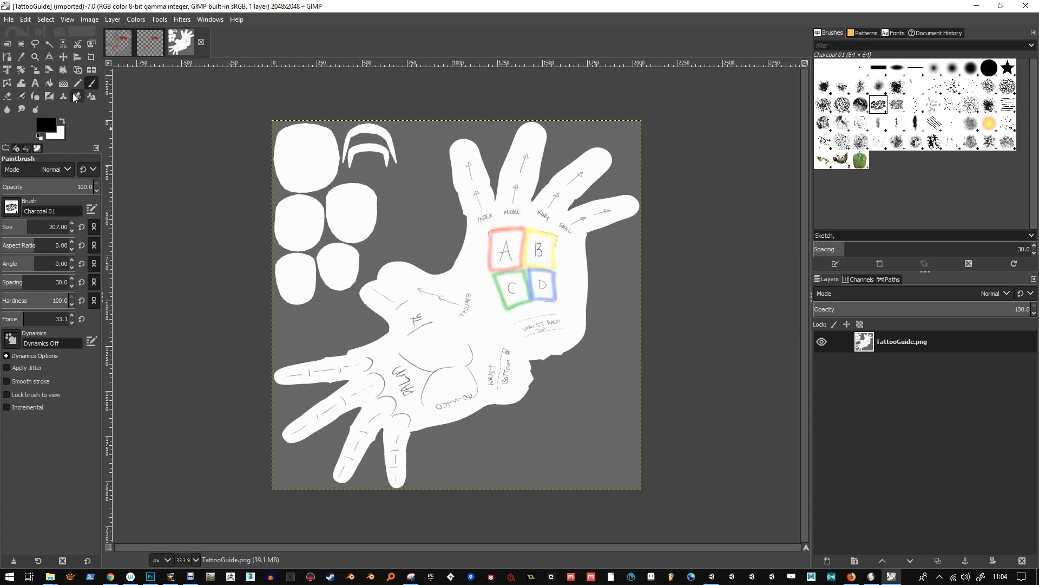
click(49, 83)
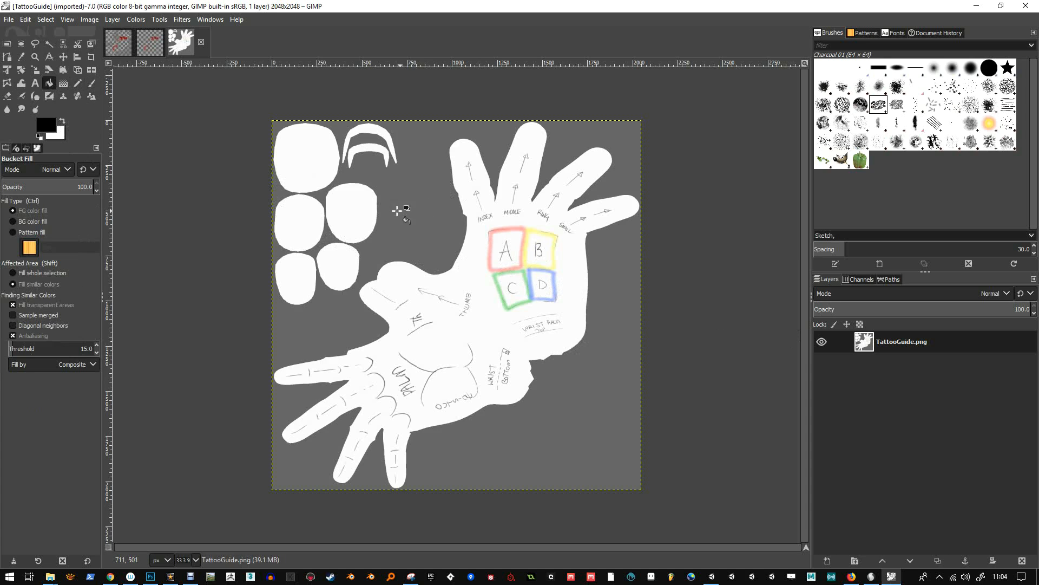
click(62, 121)
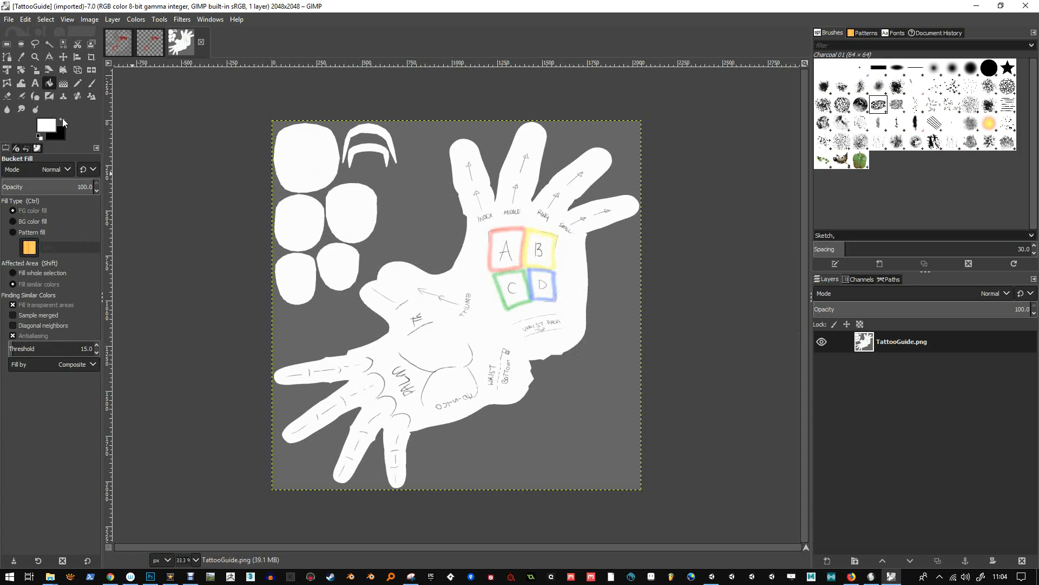
click(414, 207)
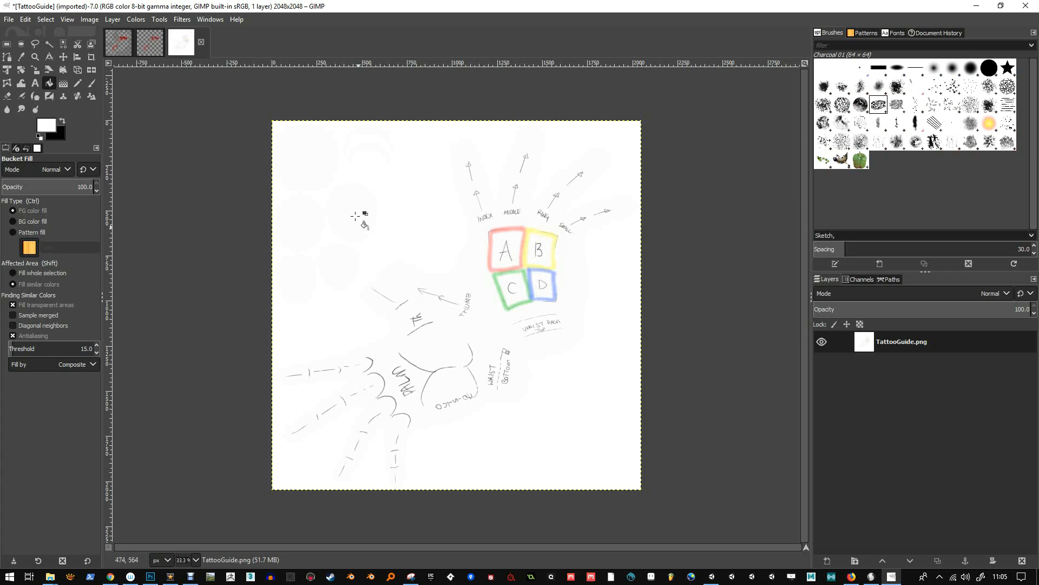
Lower the white input level of the guide image with Levels to clean the faint off-white outlines to pure white
click(158, 20)
mouse_move(90, 20)
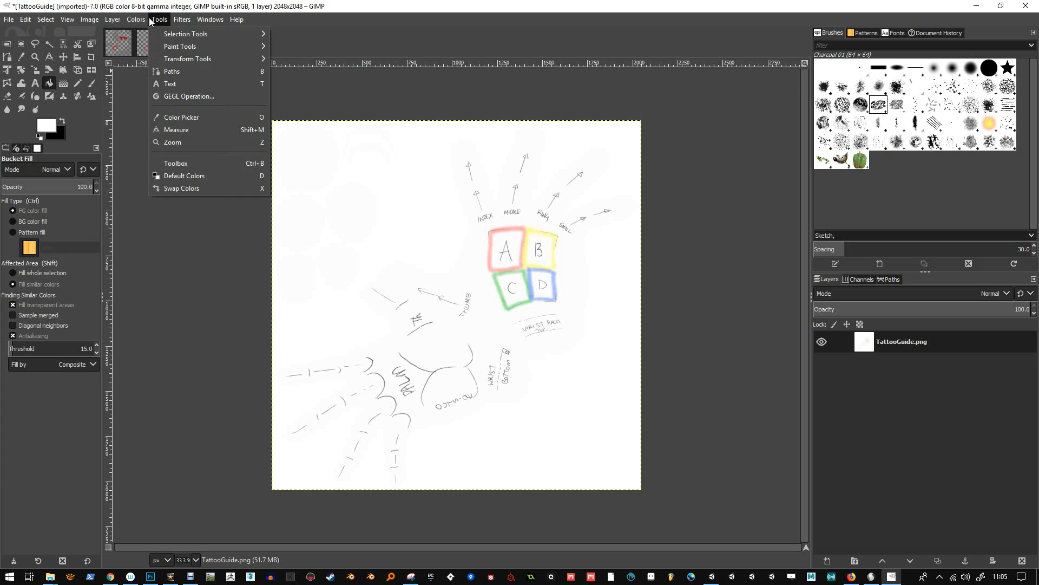
mouse_move(182, 21)
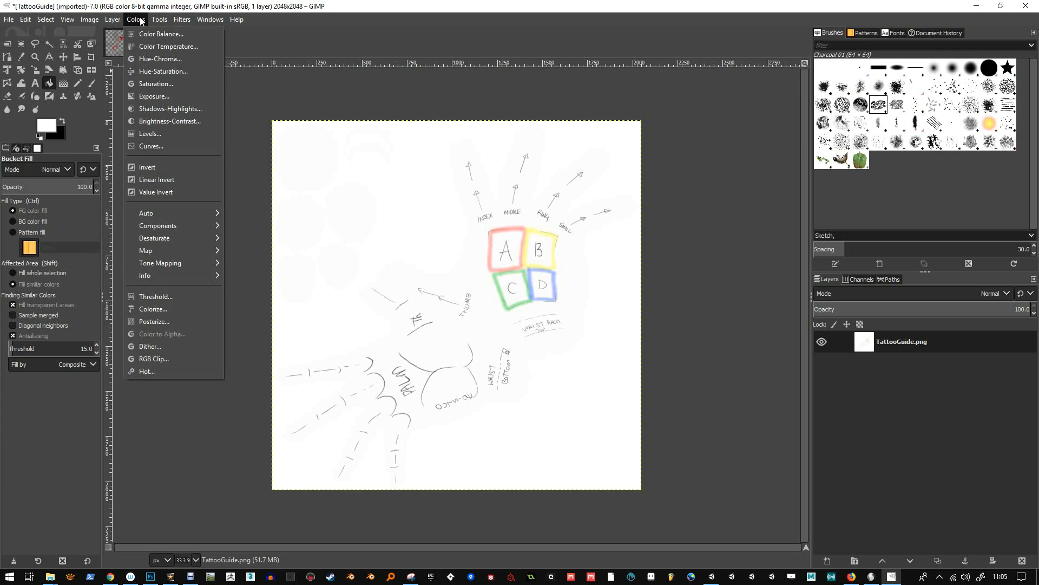
click(147, 134)
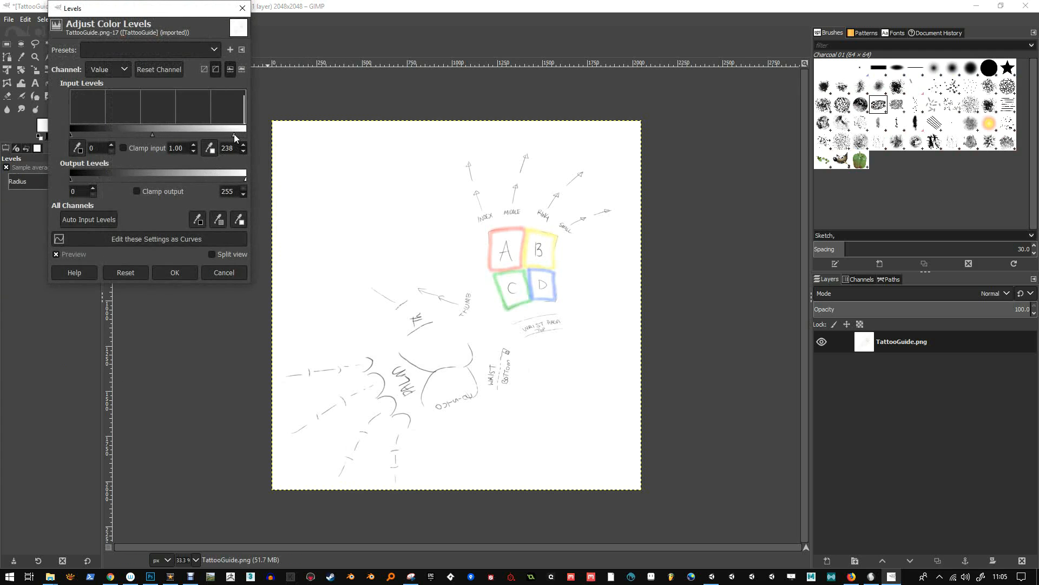
drag(246, 134, 242, 134)
click(171, 272)
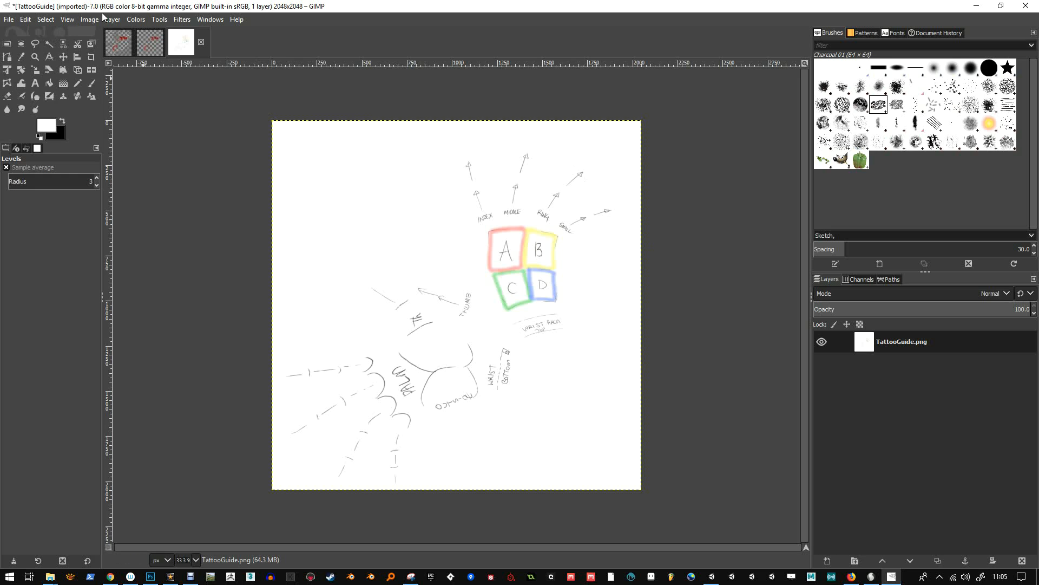
Invert the colors of the guide image
click(182, 20)
mouse_move(210, 20)
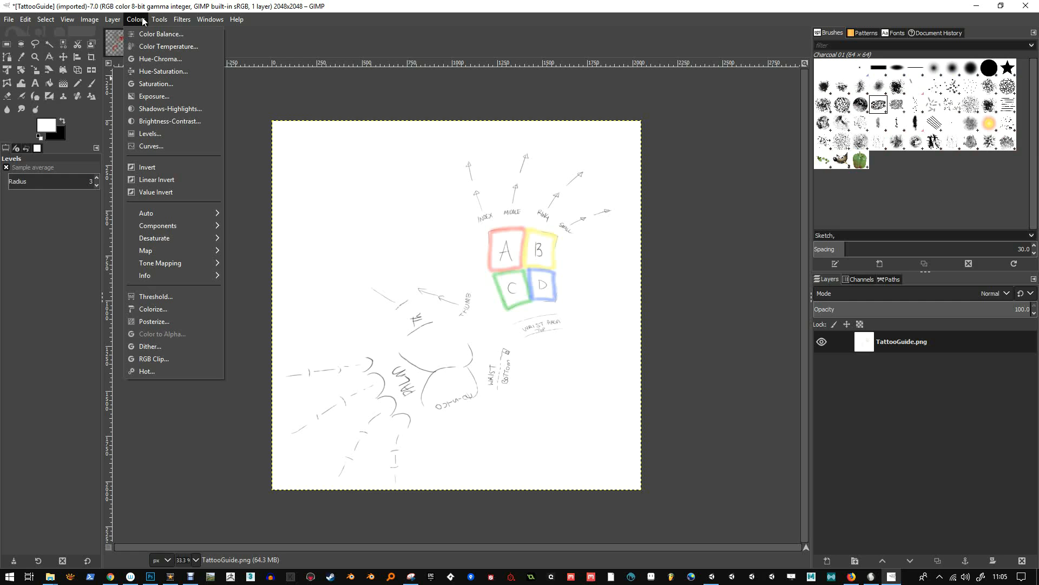
click(149, 168)
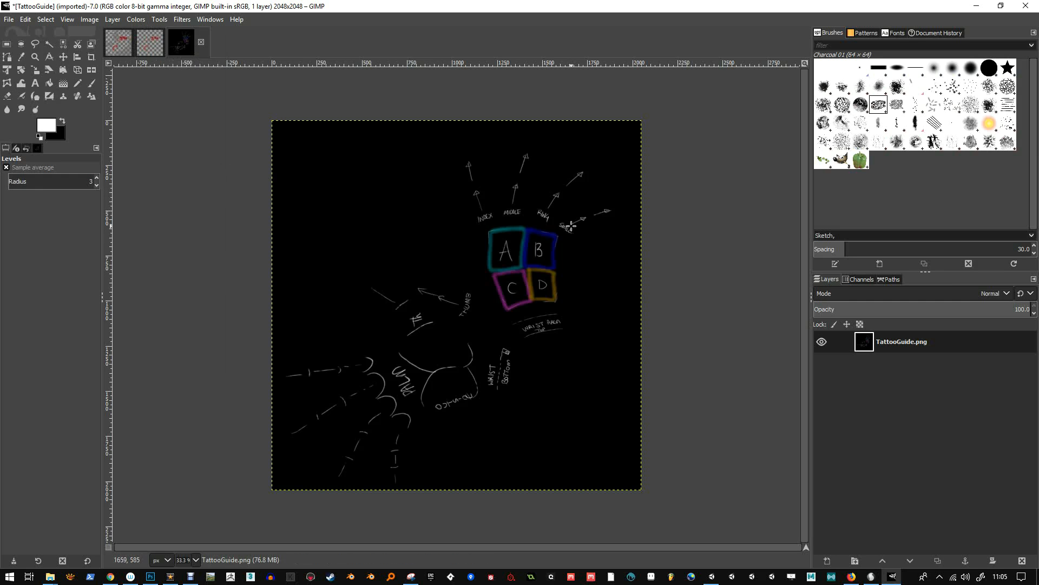
key(ctrl+s)
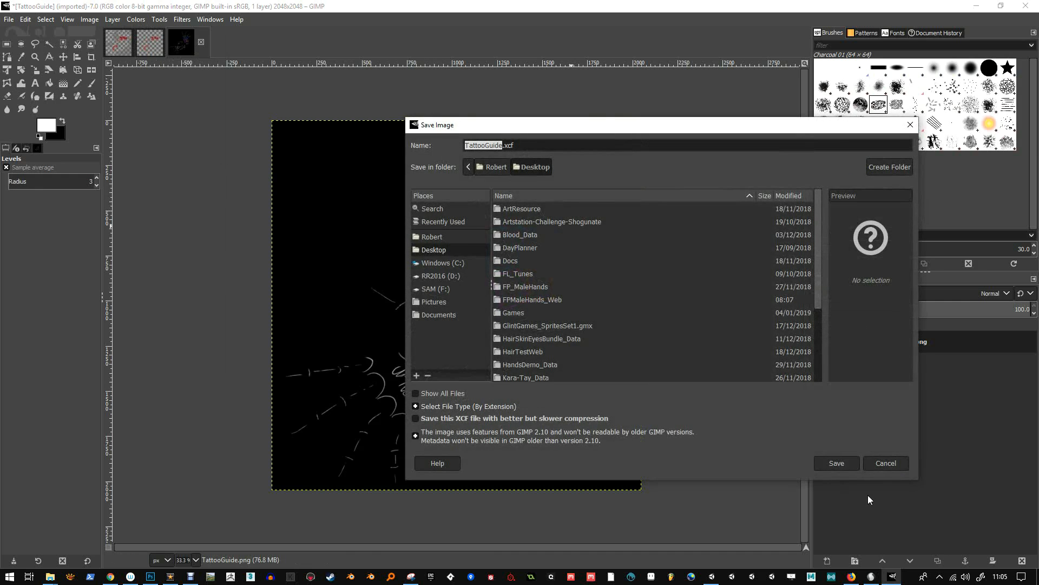
drag(819, 287, 822, 354)
click(885, 463)
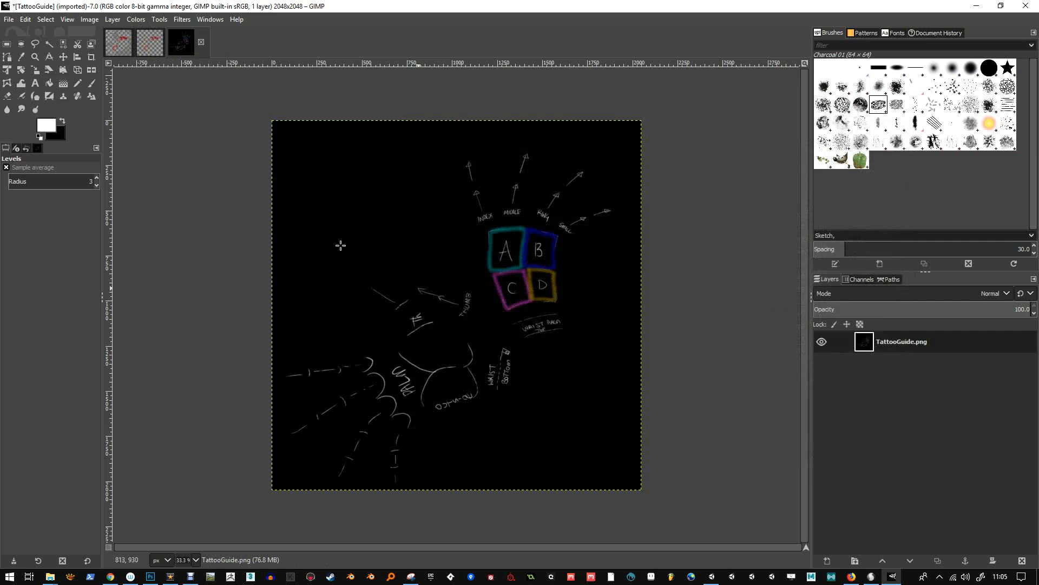
Export the inverted guide as a PNG to the Desktop, replacing the existing TattooGuide.png
click(9, 19)
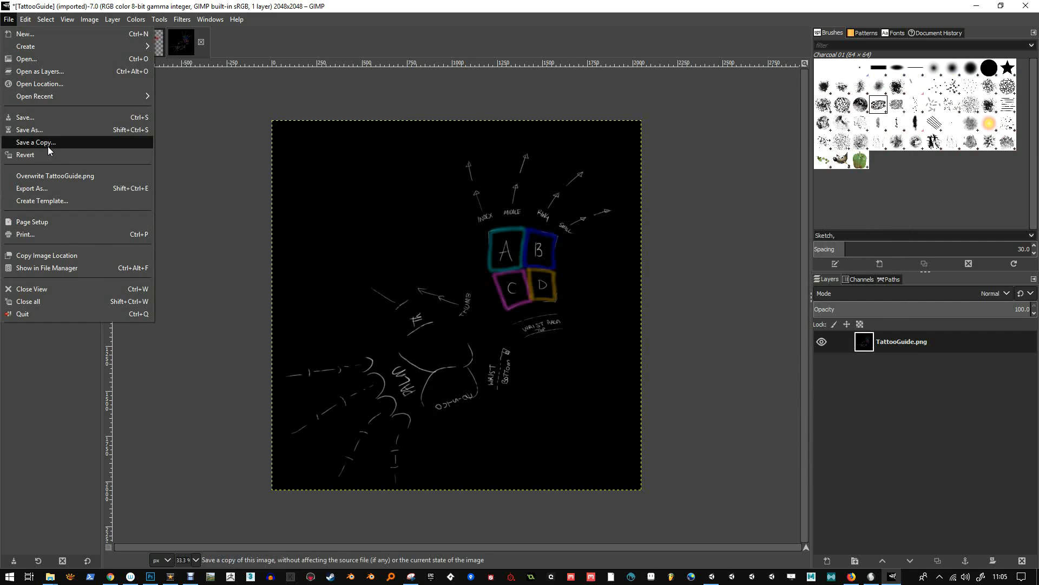
click(67, 187)
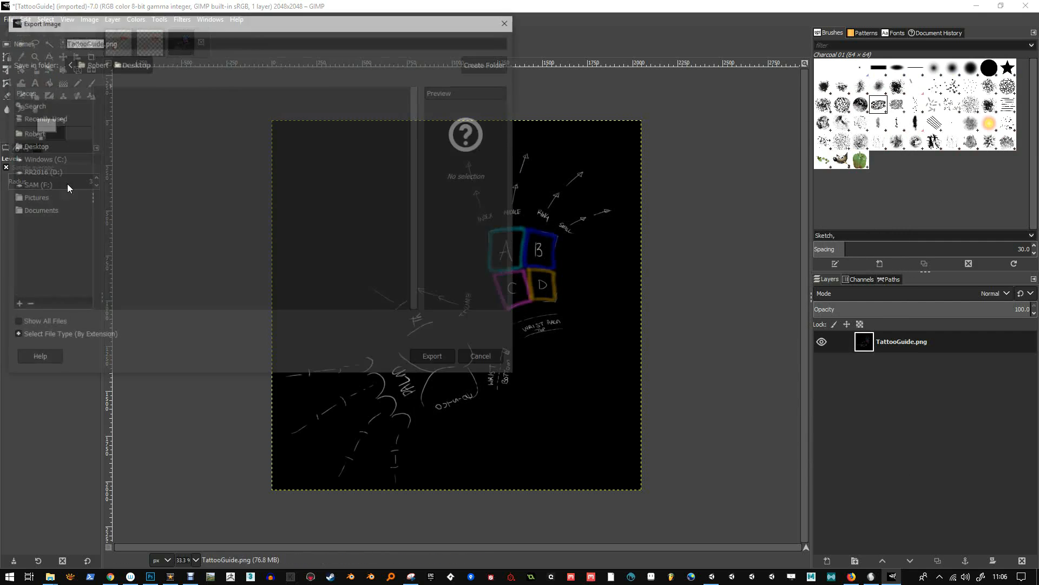
drag(417, 141, 410, 297)
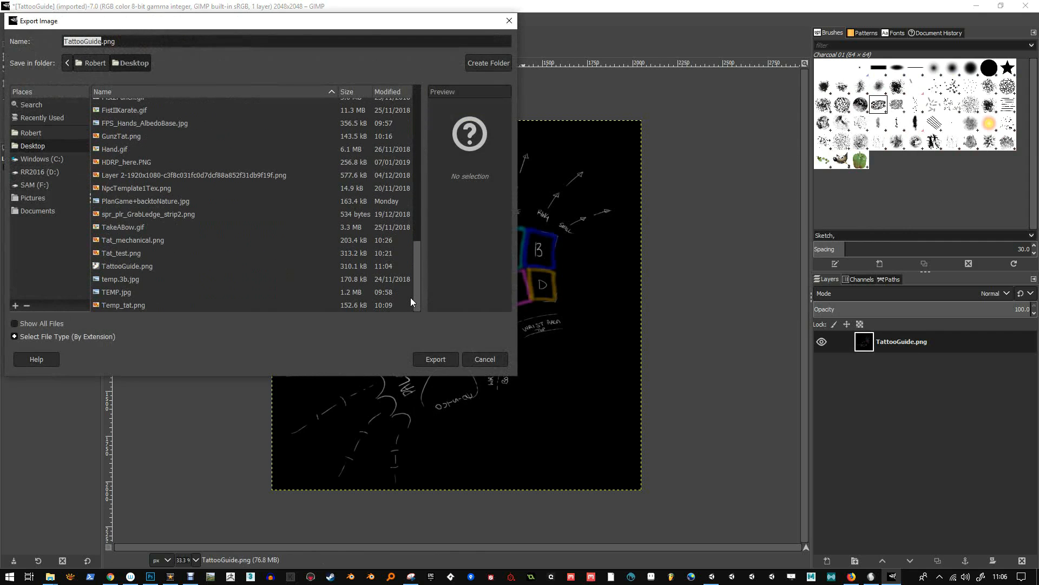
click(145, 268)
double_click(146, 265)
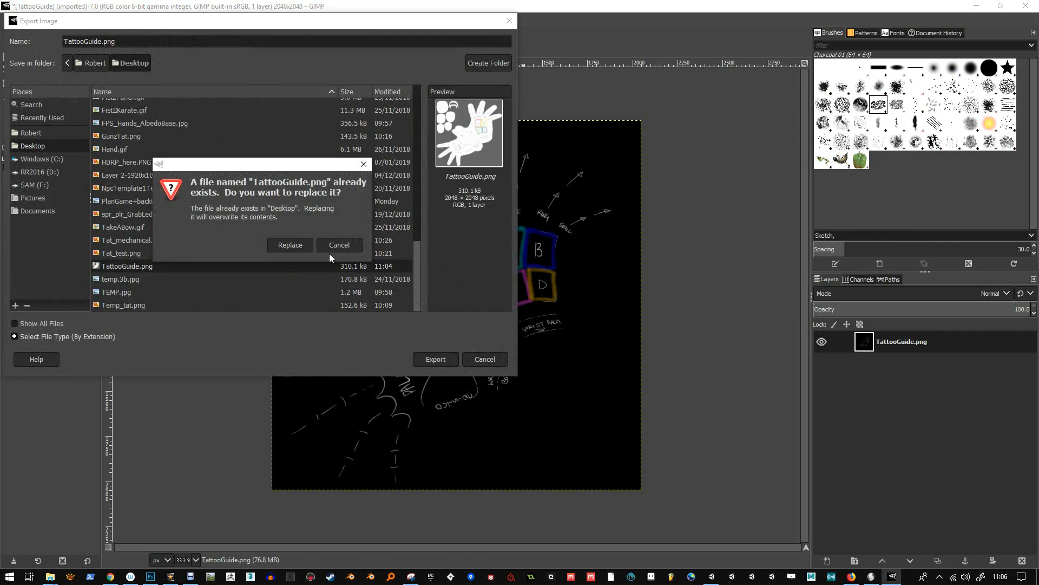
click(298, 245)
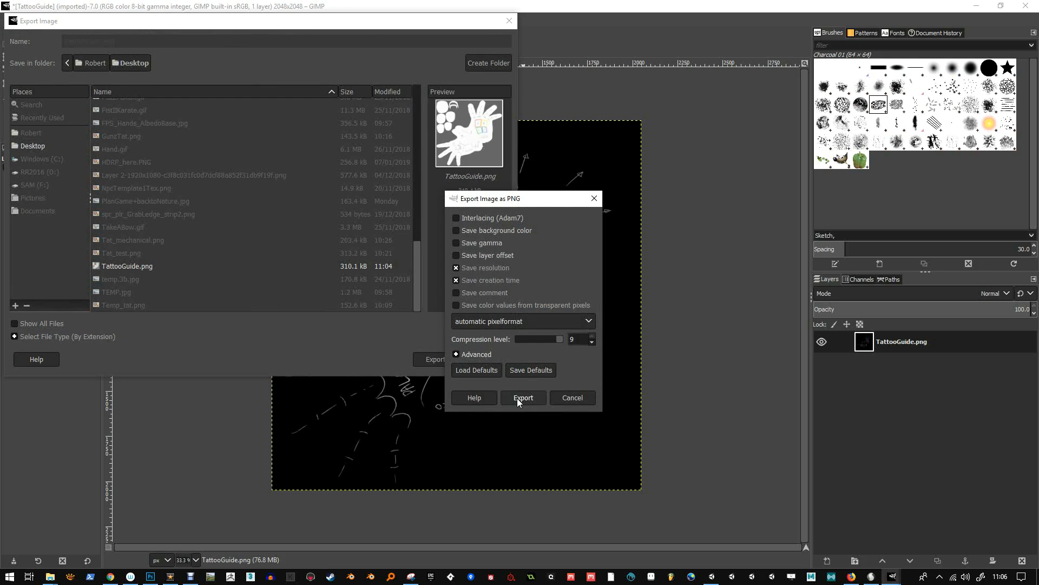
click(522, 397)
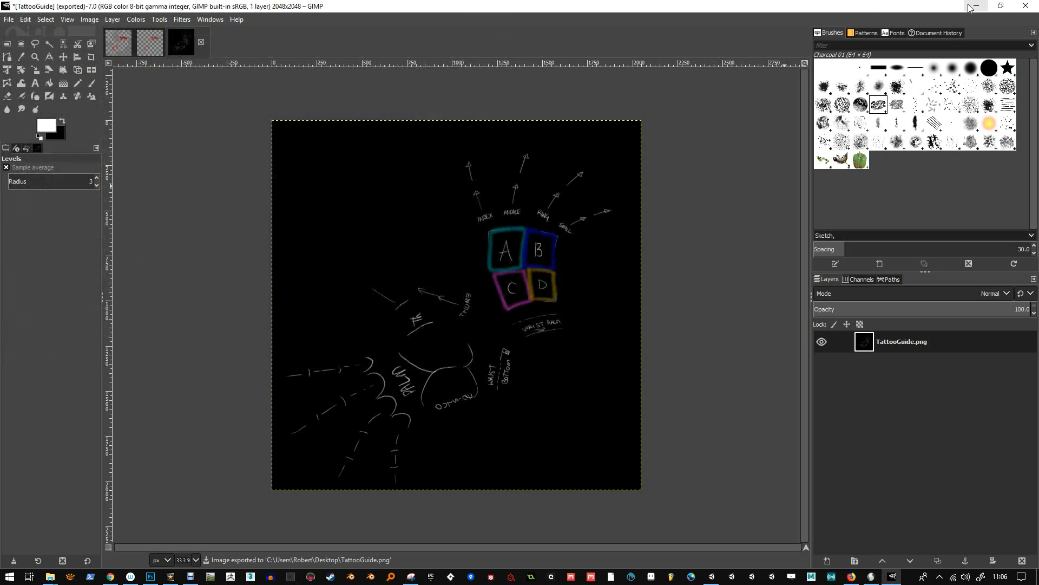
Switch to Unity and import TattooGuide from the Desktop into the Tattoos texture folder
click(973, 7)
right_click(658, 194)
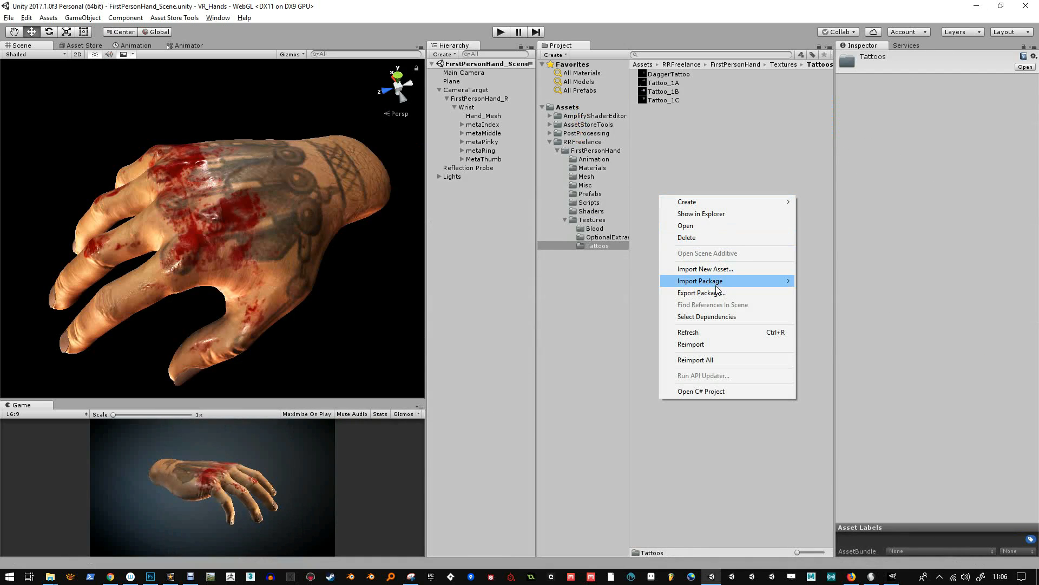
click(704, 269)
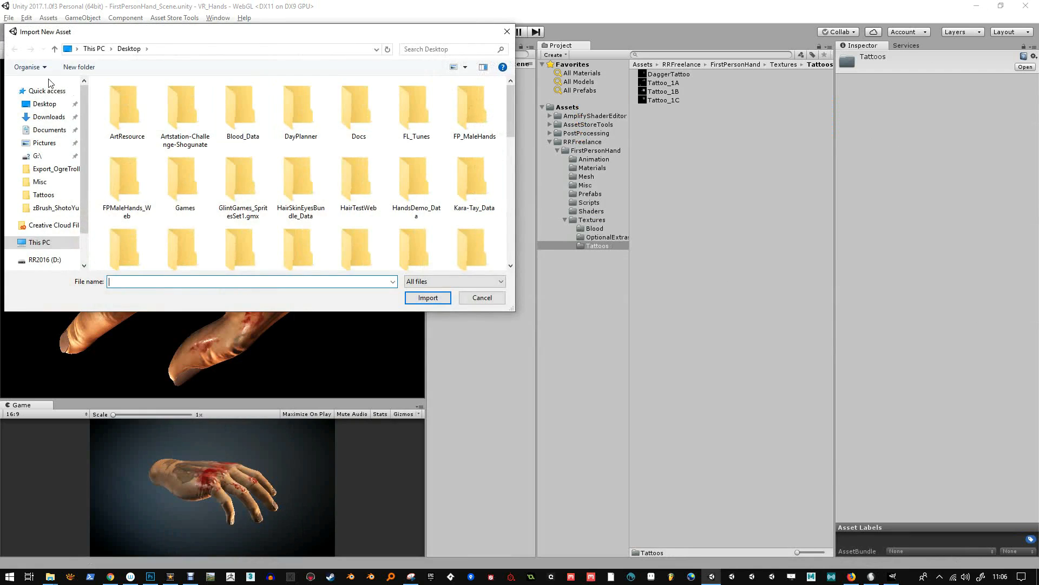
scroll(264, 221, down, 10)
scroll(264, 221, down, 2)
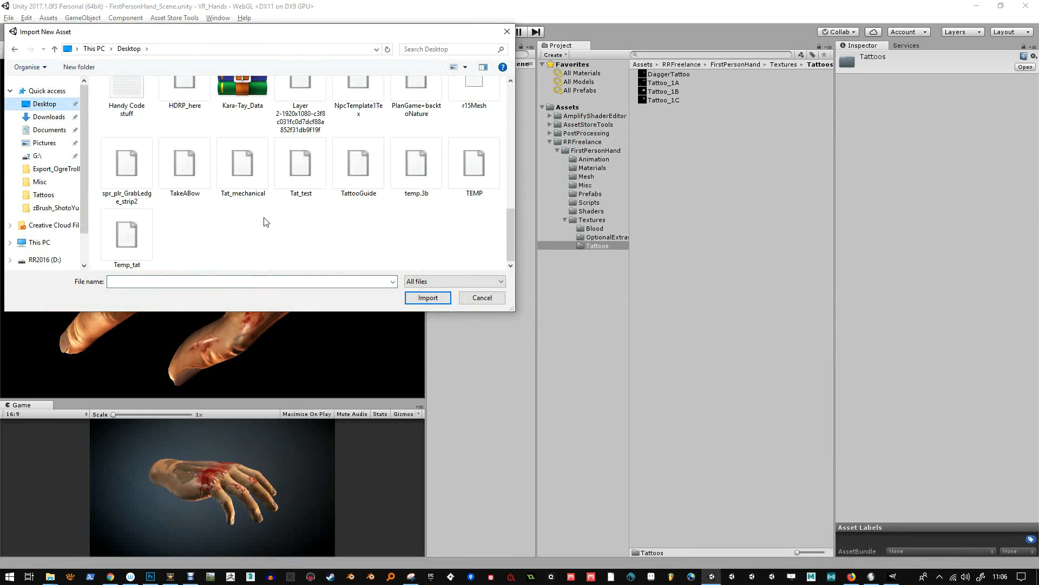
double_click(360, 183)
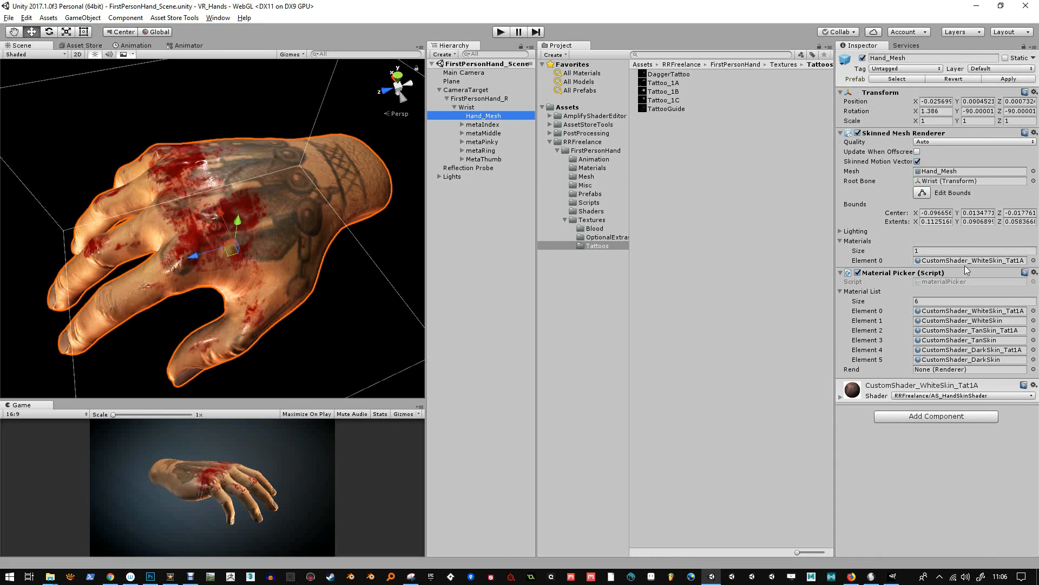
Open the hand's CustomShader_WhiteSkin_Tat1A material and assign TattooGuide as its Tattoo texture
click(967, 261)
click(674, 118)
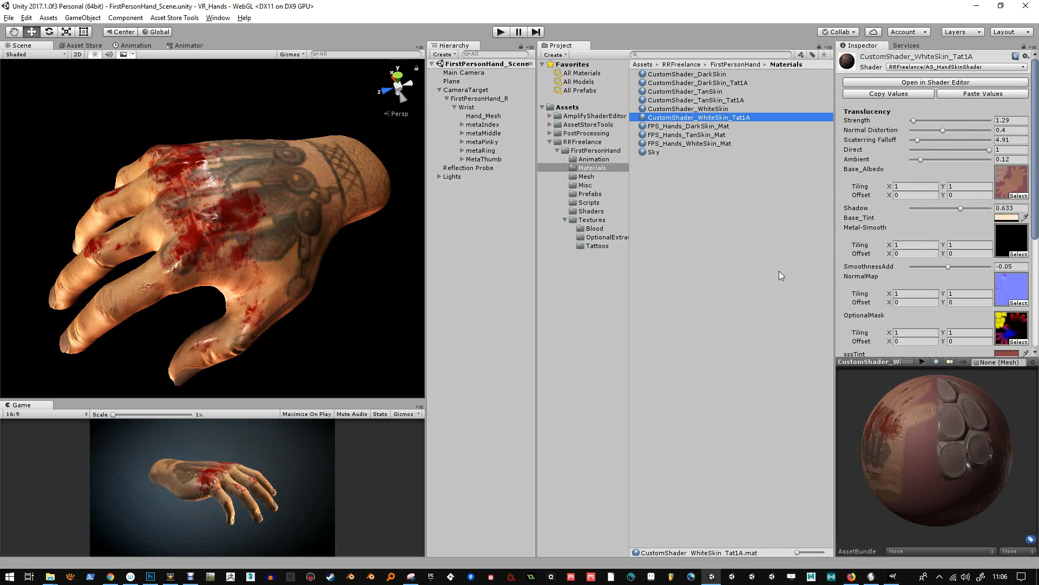
scroll(924, 287, down, 4)
click(1023, 290)
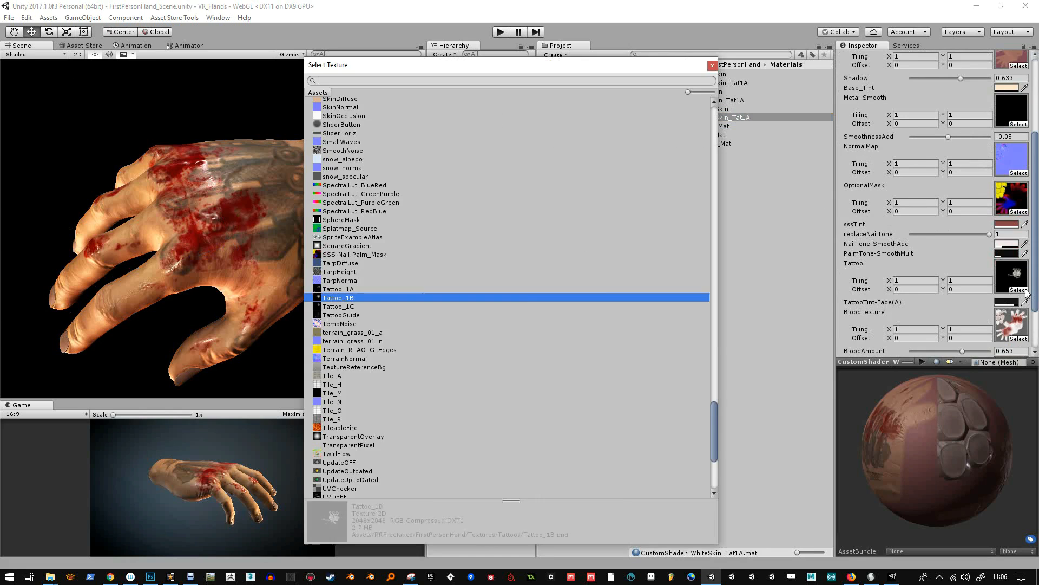
click(341, 314)
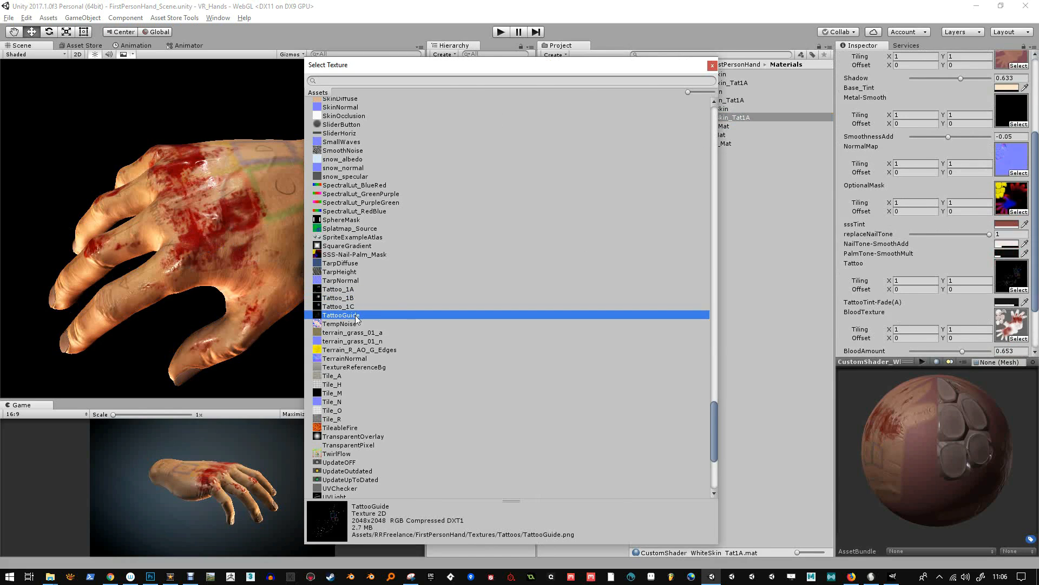
double_click(355, 313)
Set the material's BloodAmount to 0 and view the guide on the back of the hand
alt+drag(355, 311, 550, 309)
scroll(931, 255, down, 3)
drag(960, 318, 909, 318)
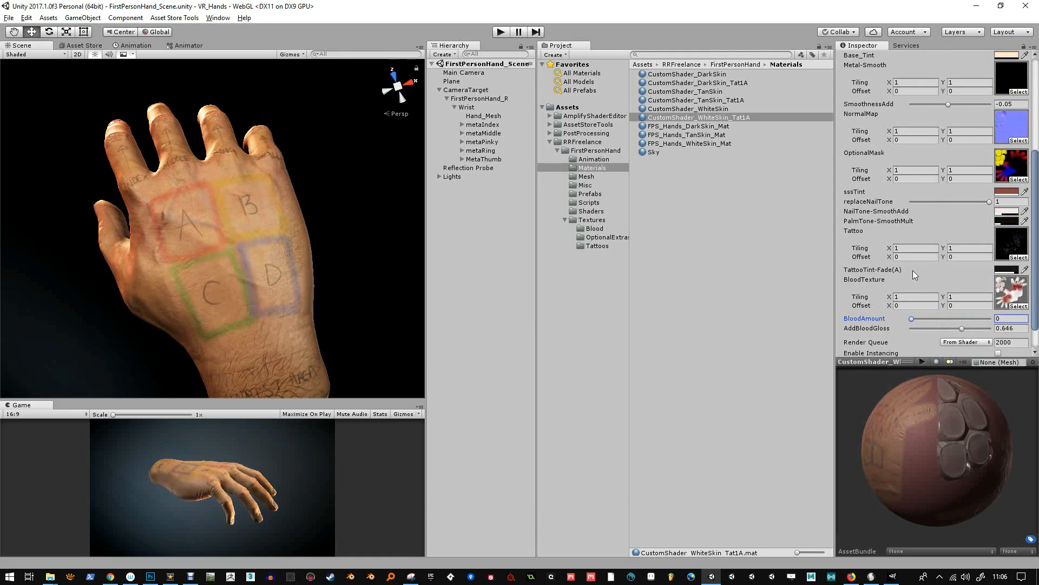
Set the TattooTint-Fade color to dark grey 1B1C1E with full alpha of 255
click(1008, 270)
drag(737, 442, 752, 445)
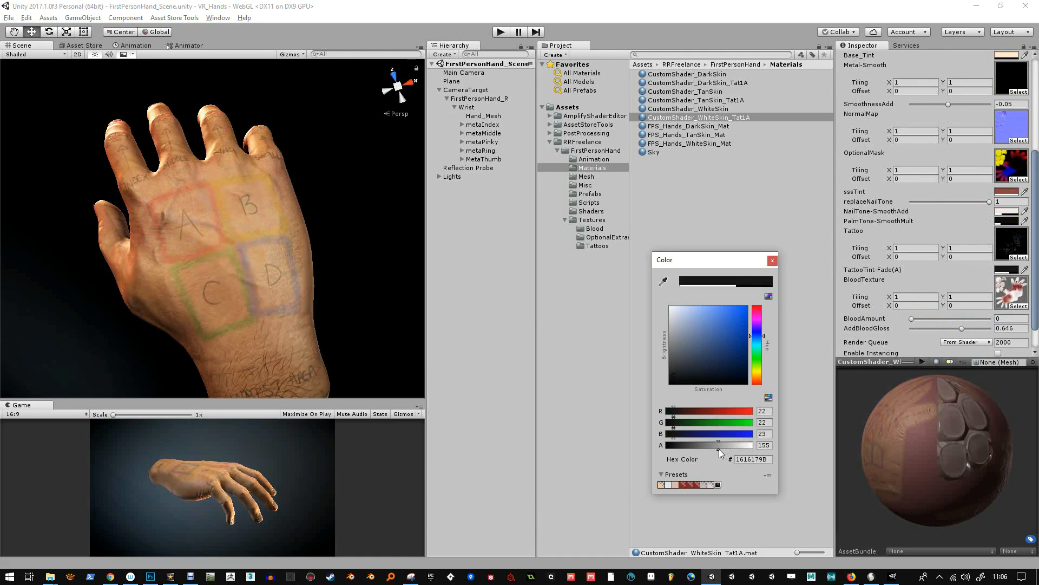
mouse_move(674, 374)
mouse_down()
mouse_move(668, 362)
mouse_move(635, 437)
mouse_move(678, 371)
mouse_move(661, 397)
mouse_move(658, 276)
mouse_move(641, 405)
mouse_move(633, 258)
mouse_move(626, 459)
mouse_up()
mouse_move(753, 445)
mouse_down()
mouse_move(668, 445)
mouse_move(759, 450)
mouse_up()
drag(677, 381, 681, 368)
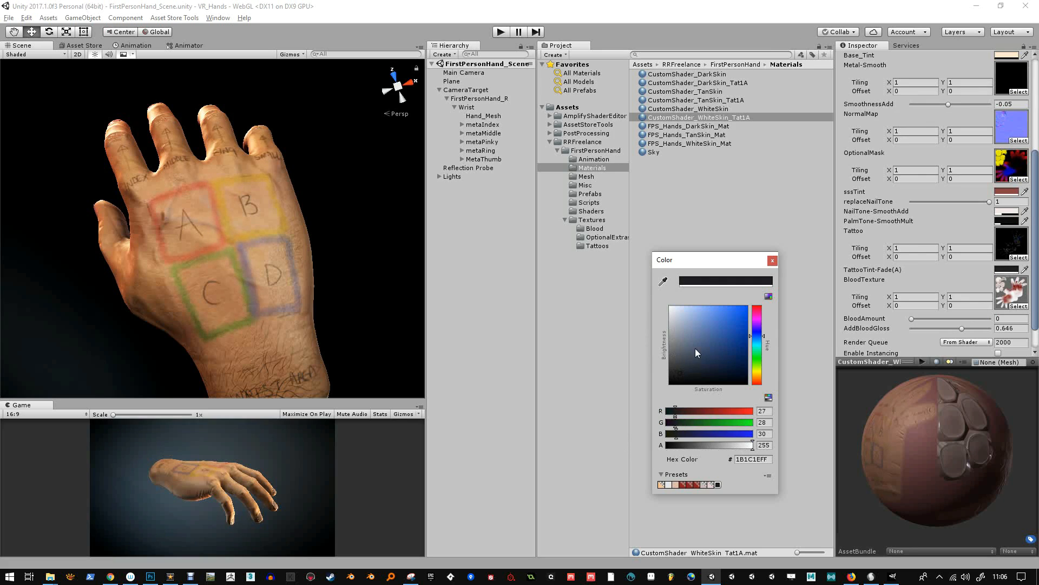
click(772, 261)
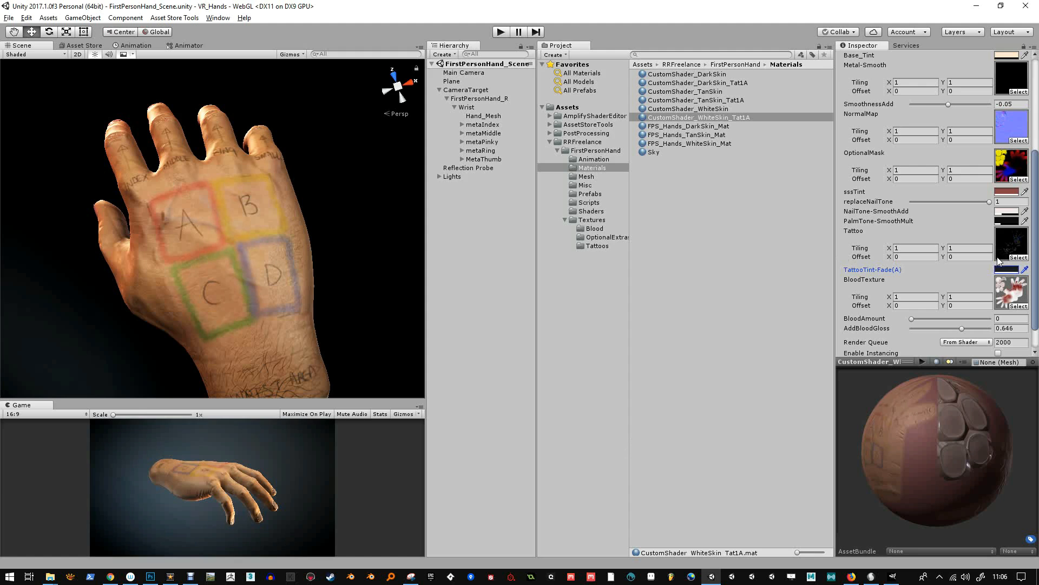
Assign Tattoo_1C as the hand material's Tattoo texture
click(1019, 257)
click(349, 289)
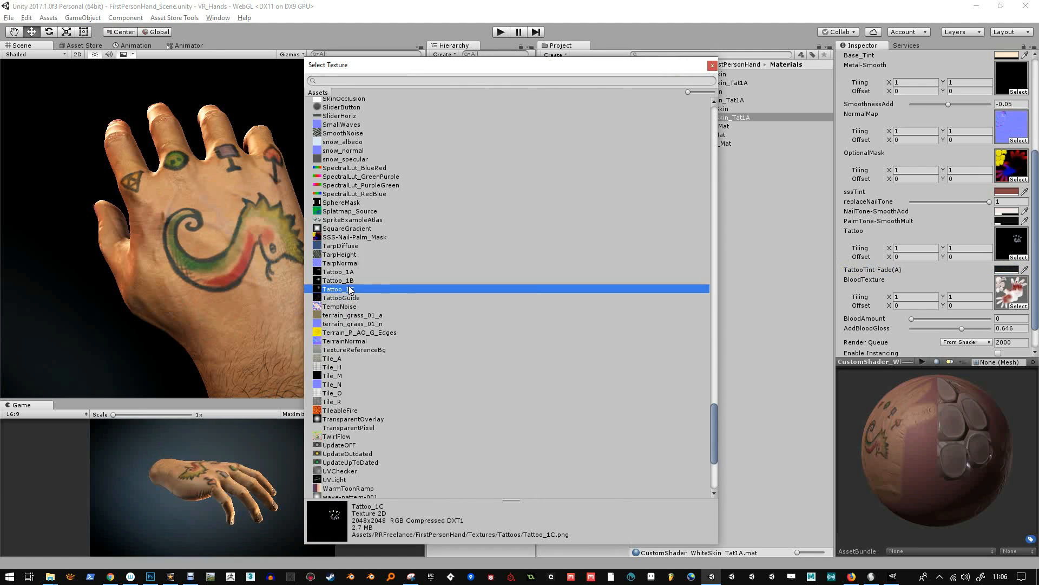
click(349, 290)
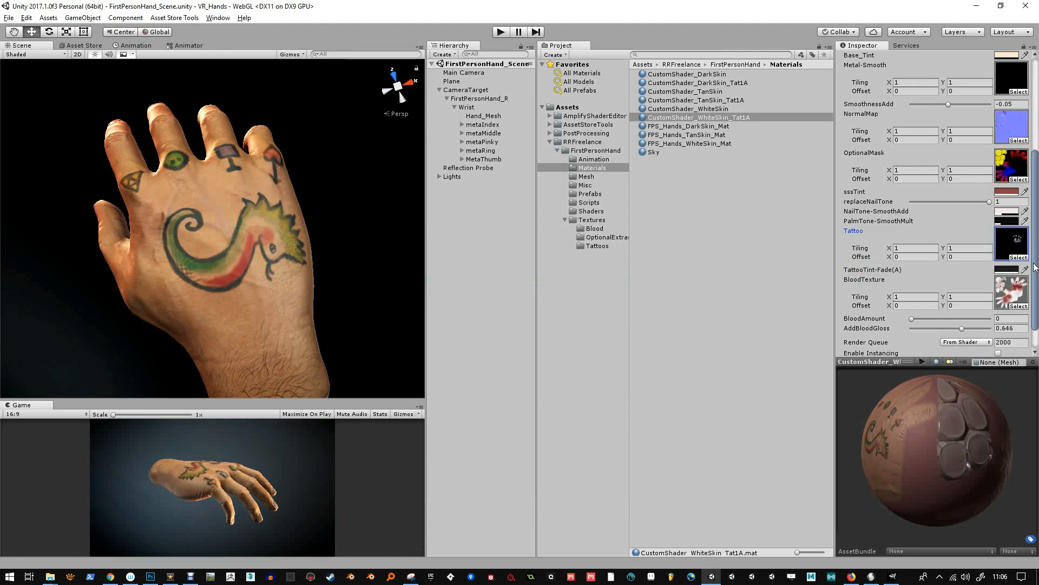
Darken the TattooTint-Fade color to near-black 040404 and fade the tattoo with an alpha of 183
click(1008, 269)
drag(685, 360, 720, 350)
drag(756, 381, 767, 343)
drag(698, 360, 675, 382)
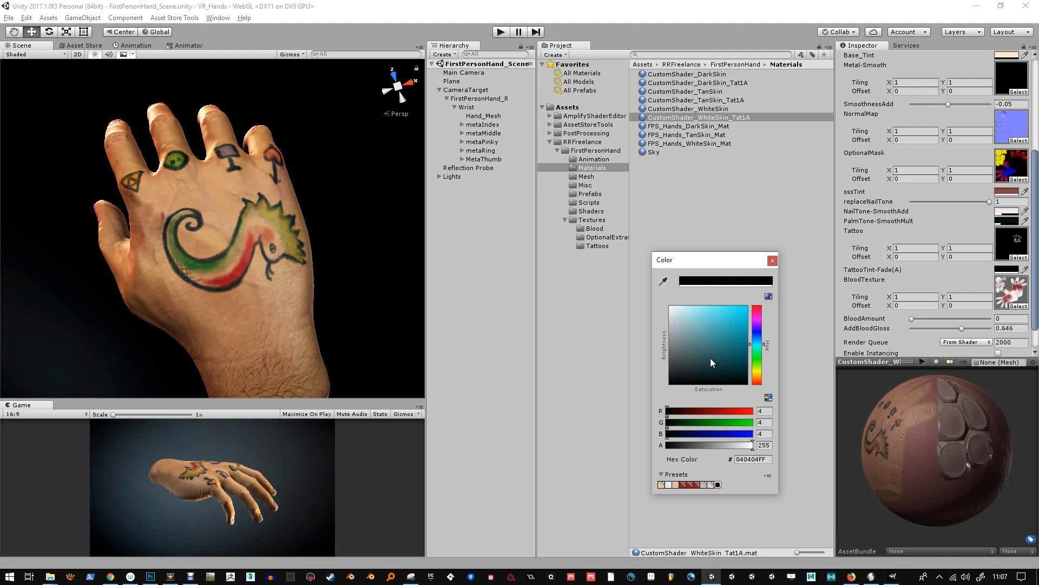
mouse_move(746, 447)
mouse_down()
mouse_move(700, 444)
mouse_move(739, 443)
mouse_move(729, 440)
mouse_up()
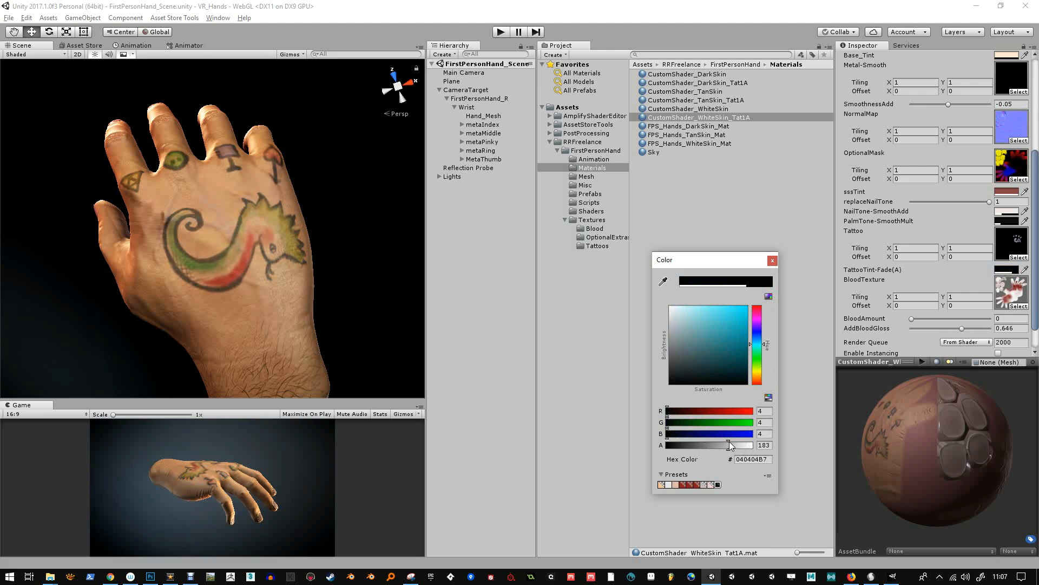
click(772, 261)
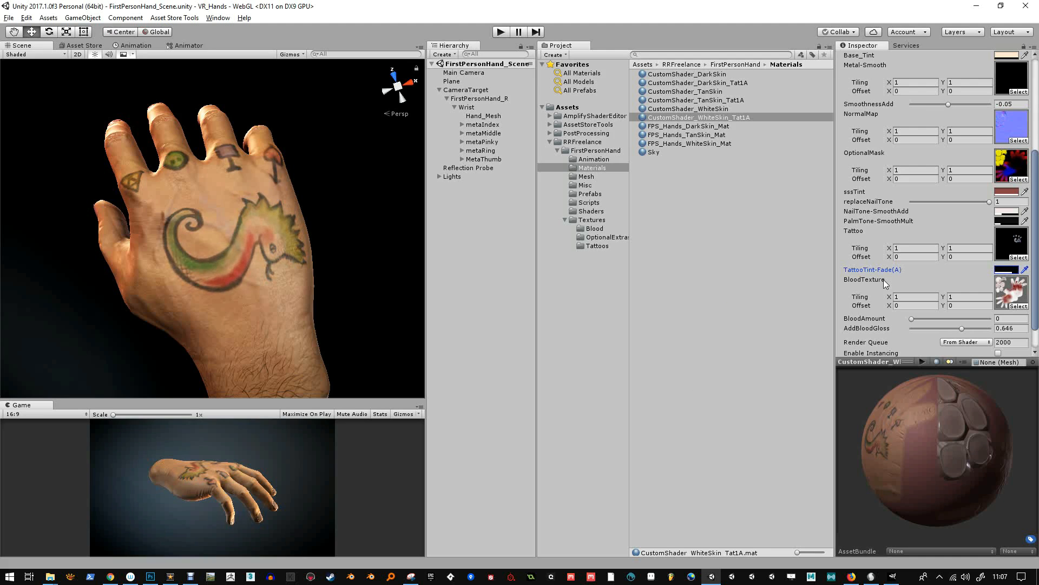
Reassign TattooGuide as the material's Tattoo texture and view the hand from the fingertip side
click(1011, 259)
double_click(385, 295)
alt+drag(366, 306, 216, 316)
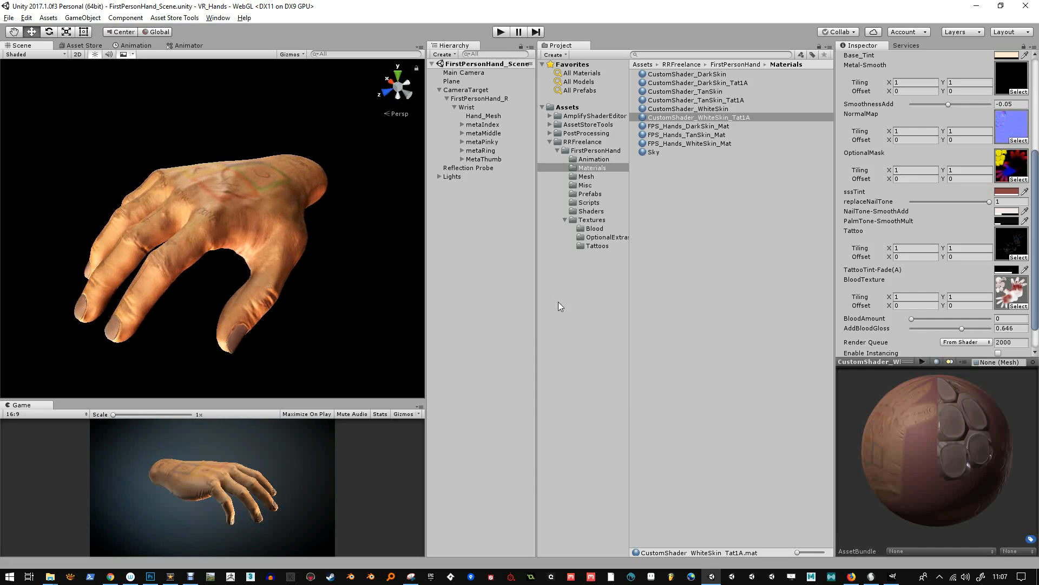
Browse the Tattoos texture folder, try the supplied tattoos and assign Tattoo_1A as the material's Tattoo texture
click(599, 246)
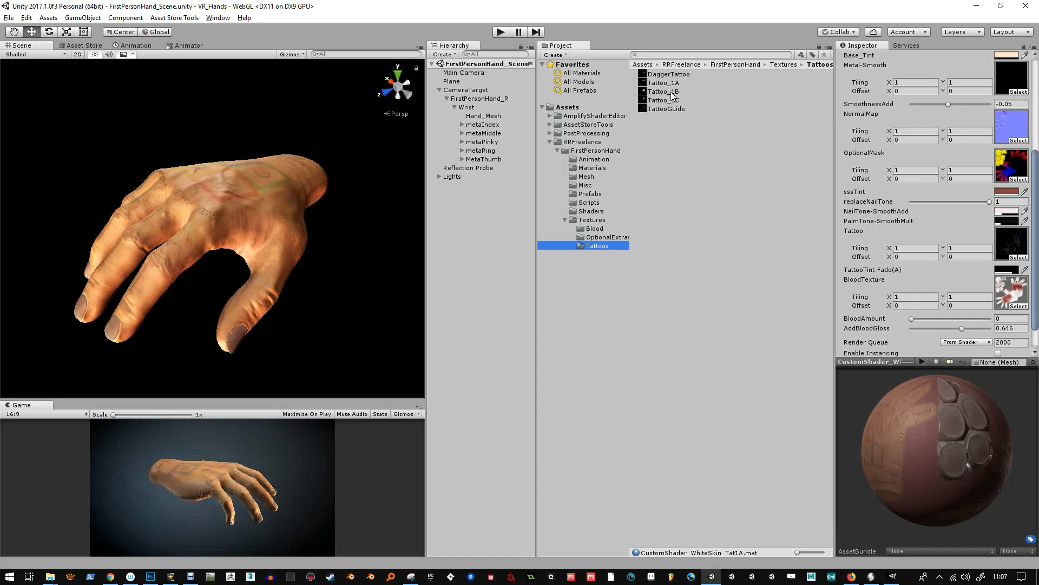
click(1019, 257)
click(341, 289)
click(342, 281)
click(344, 273)
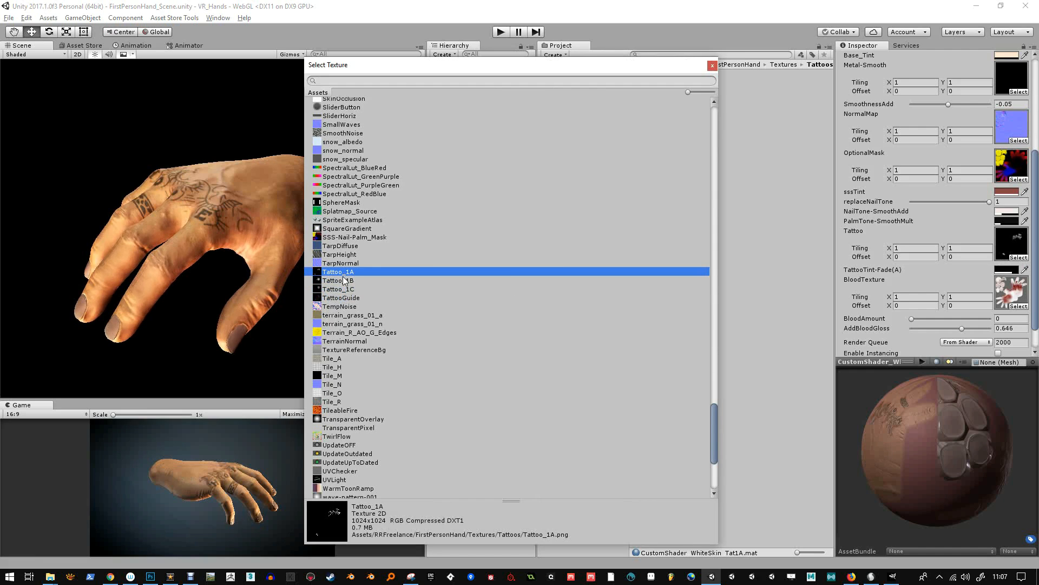
alt+drag(268, 261, 321, 293)
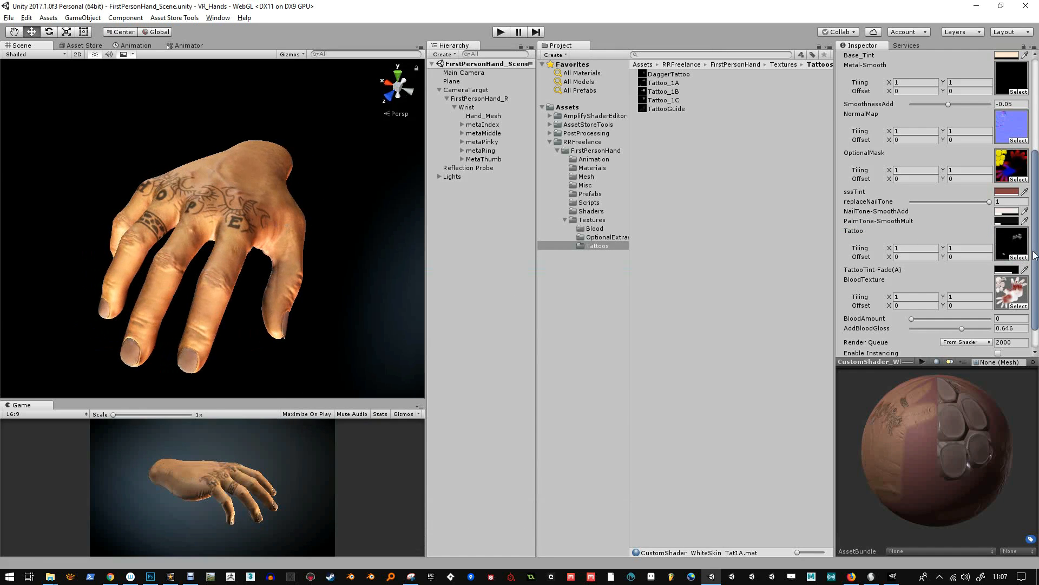
Set BloodAmount to 0.535 and preview Blood1B, Blood1A and Blood1C as the material's BloodTexture
mouse_move(934, 318)
mouse_down()
mouse_move(977, 320)
mouse_move(954, 319)
mouse_up()
click(1019, 306)
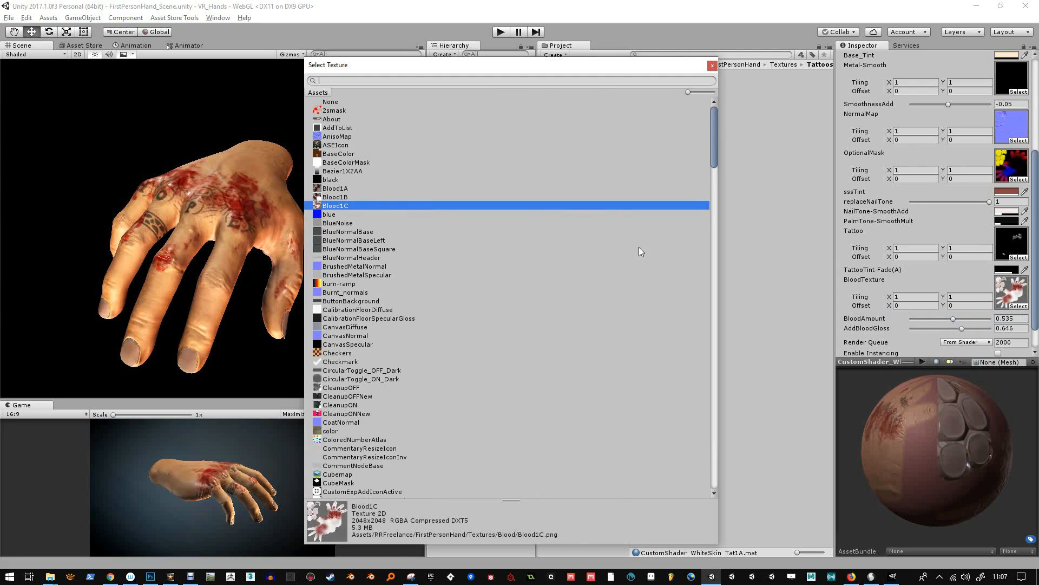
click(366, 196)
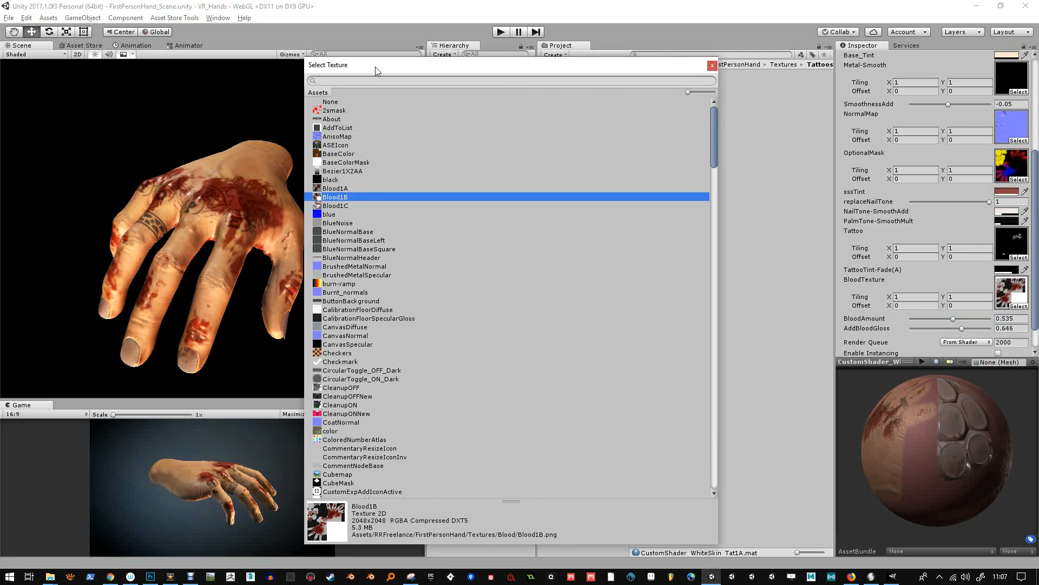
drag(370, 66, 435, 72)
click(406, 195)
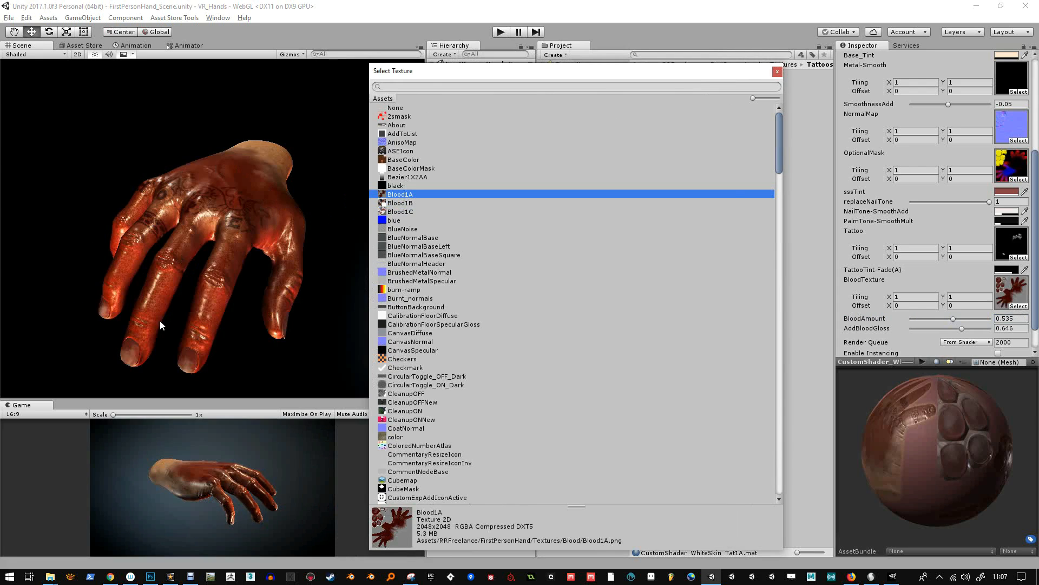
click(400, 203)
click(400, 211)
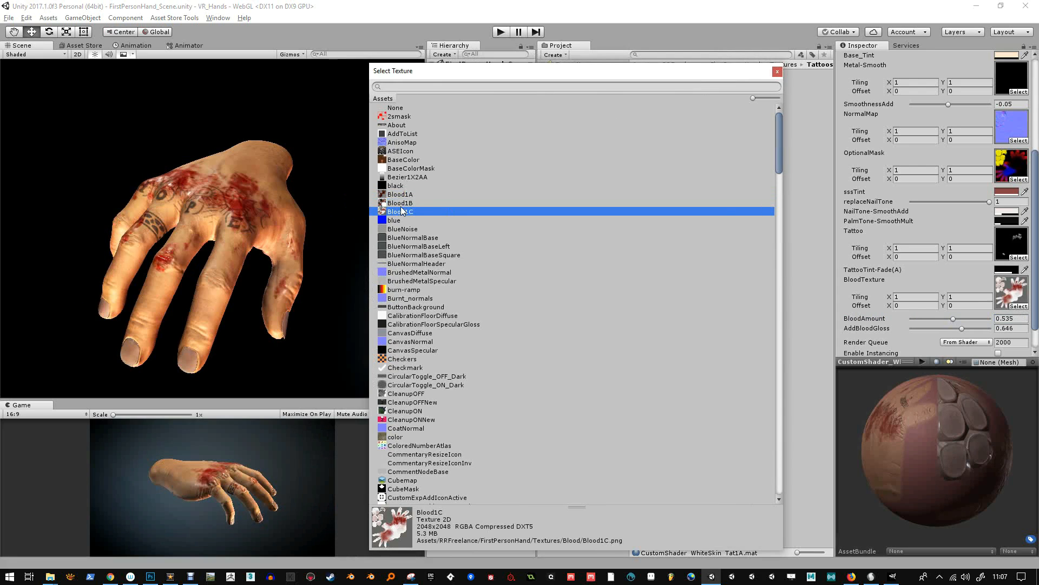
Compare the three blood textures again, assign Blood1A as the BloodTexture and adjust AddBloodGloss to about 0.7
click(403, 202)
click(403, 194)
click(404, 203)
click(404, 212)
click(403, 204)
click(404, 211)
click(405, 196)
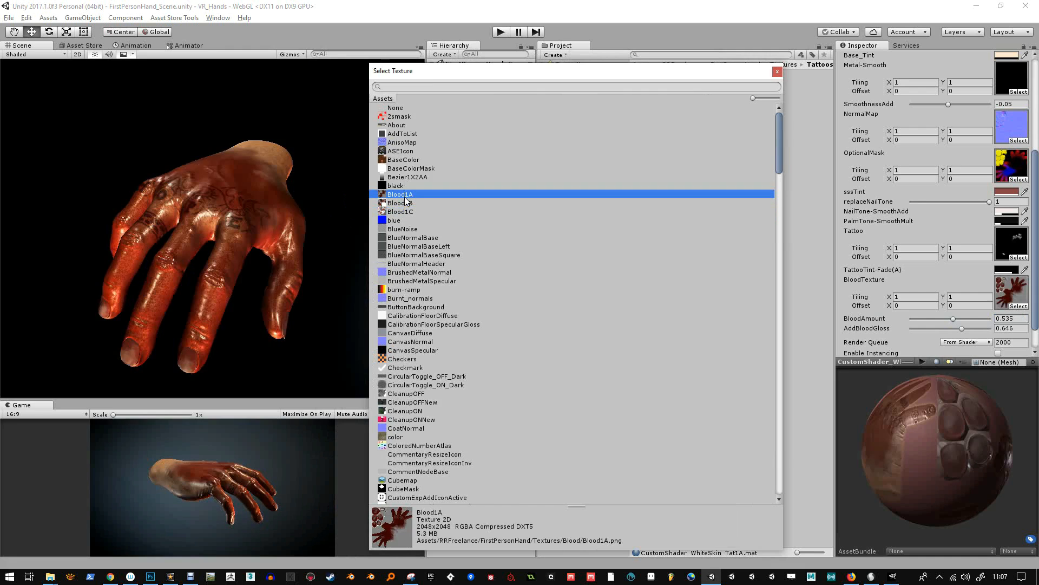
click(778, 72)
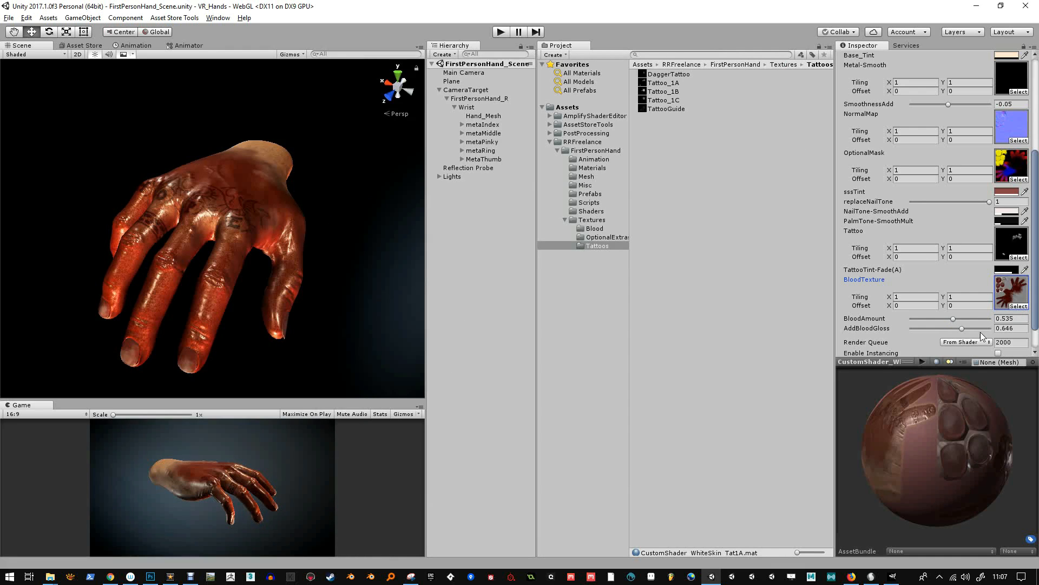
drag(967, 325, 962, 329)
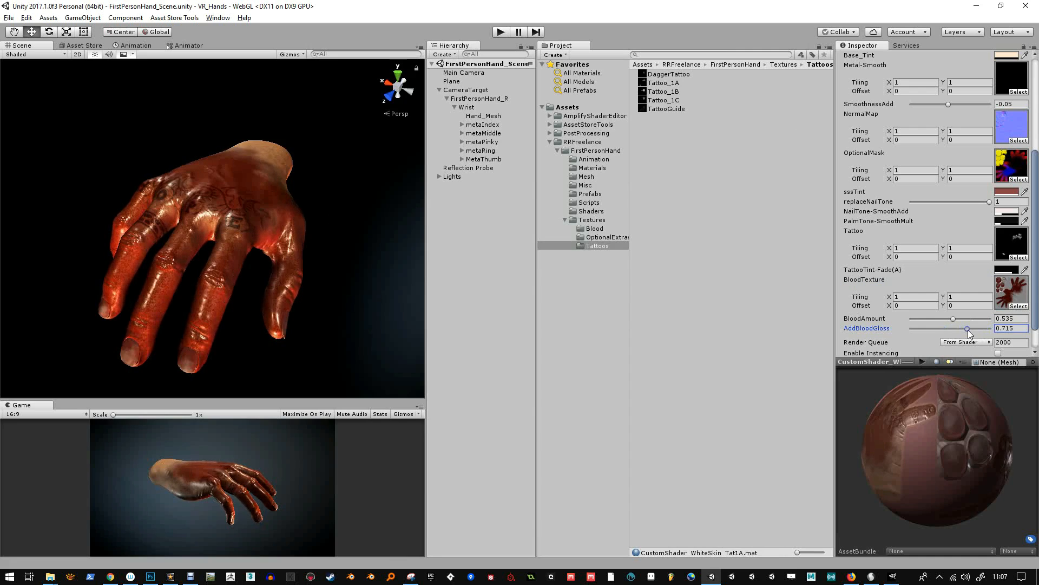
Locate the assigned blood texture in the project, preview Blood1B and open the parent Textures folder
click(1011, 292)
click(660, 84)
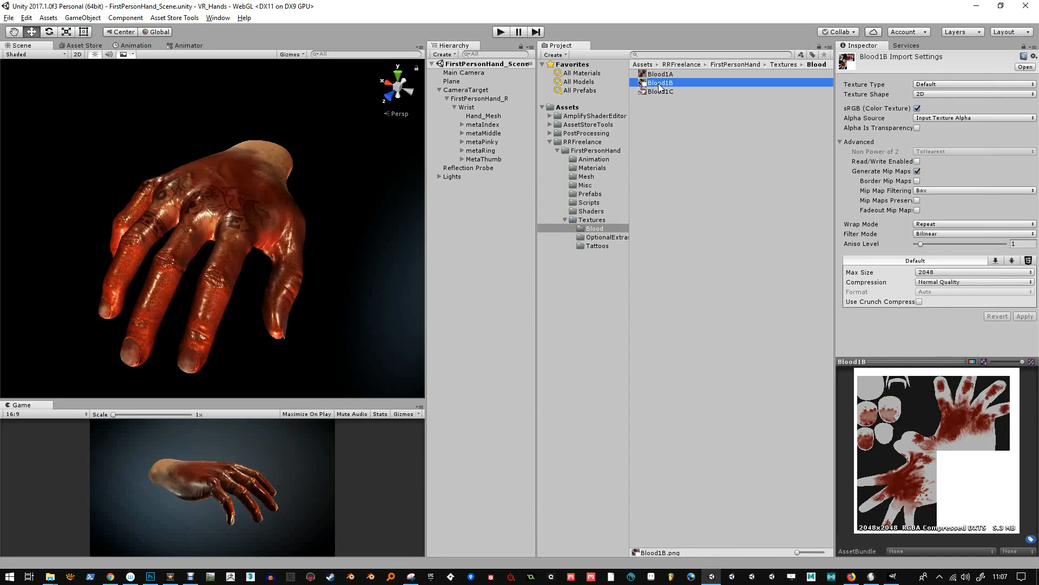
click(591, 220)
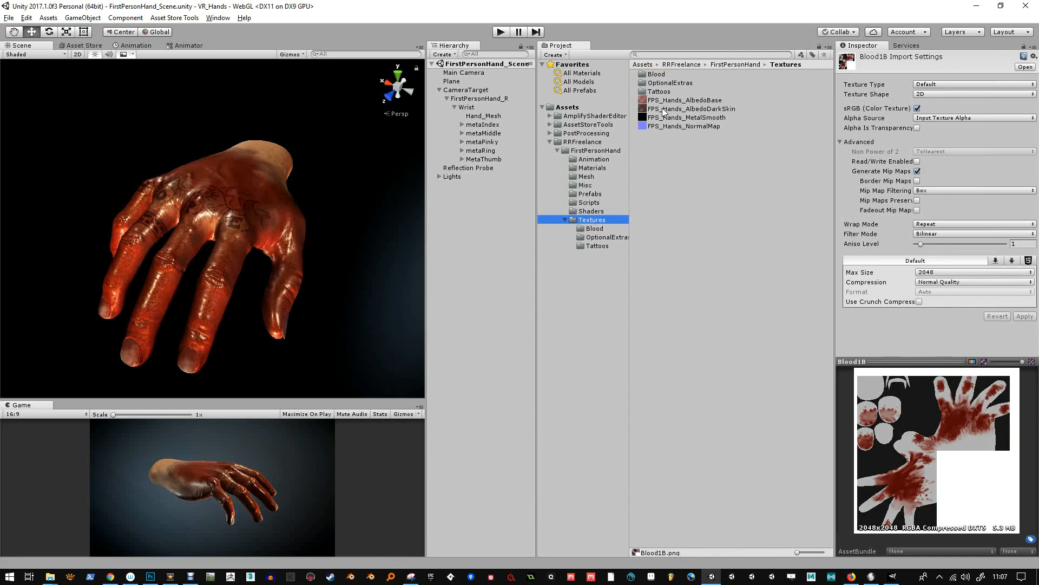